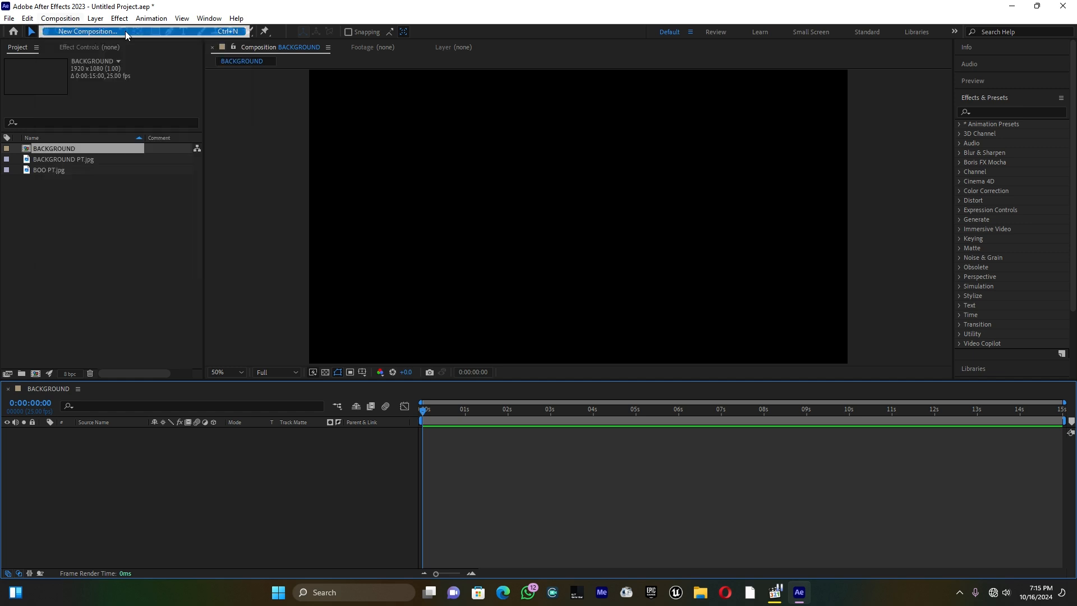
# Create two new compositions with the existing HD settings, naming one BOOK and the other MAIN COMP
pyautogui.write('BKO')
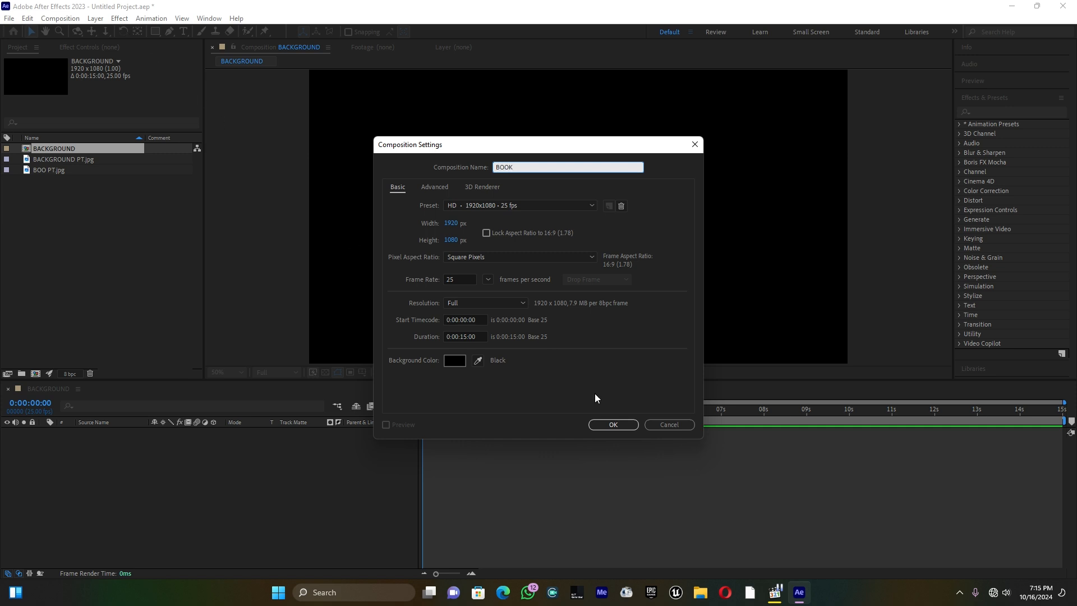
pyautogui.click(613, 424)
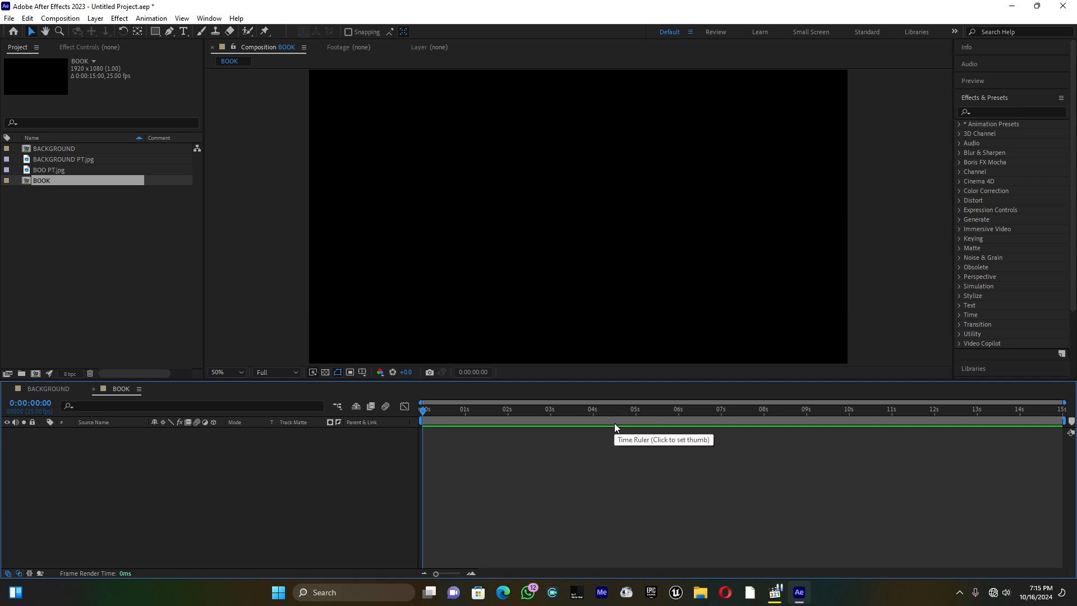
pyautogui.click(60, 19)
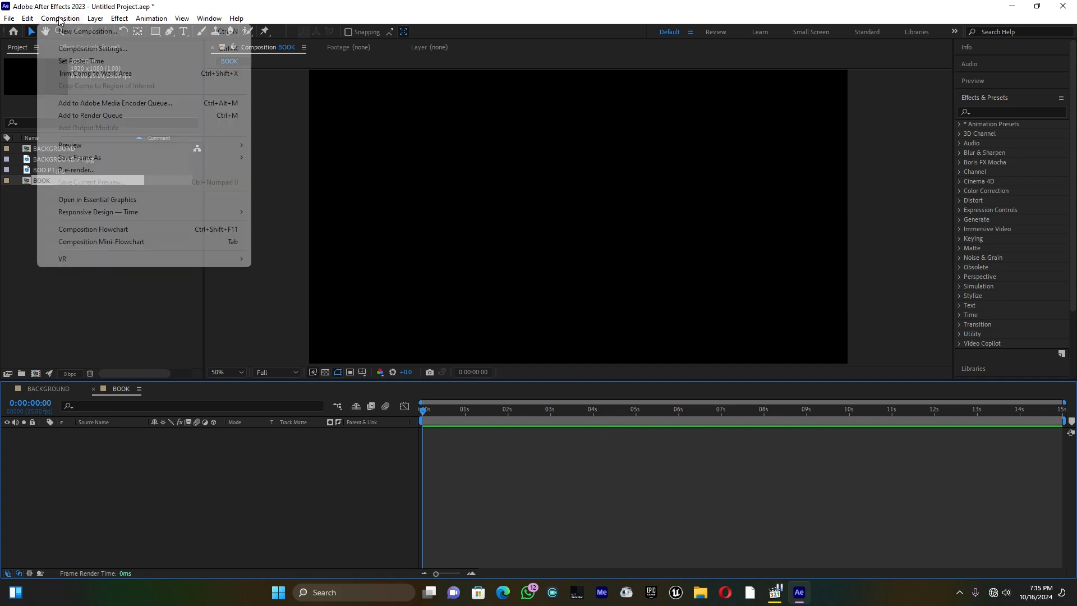
pyautogui.click(68, 31)
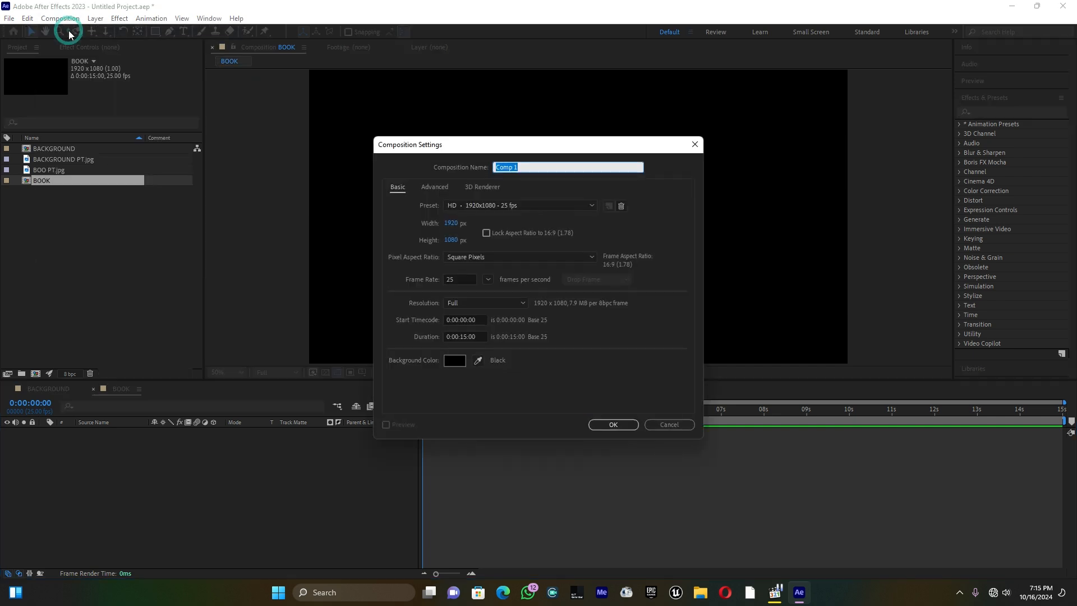
pyautogui.write('MANI')
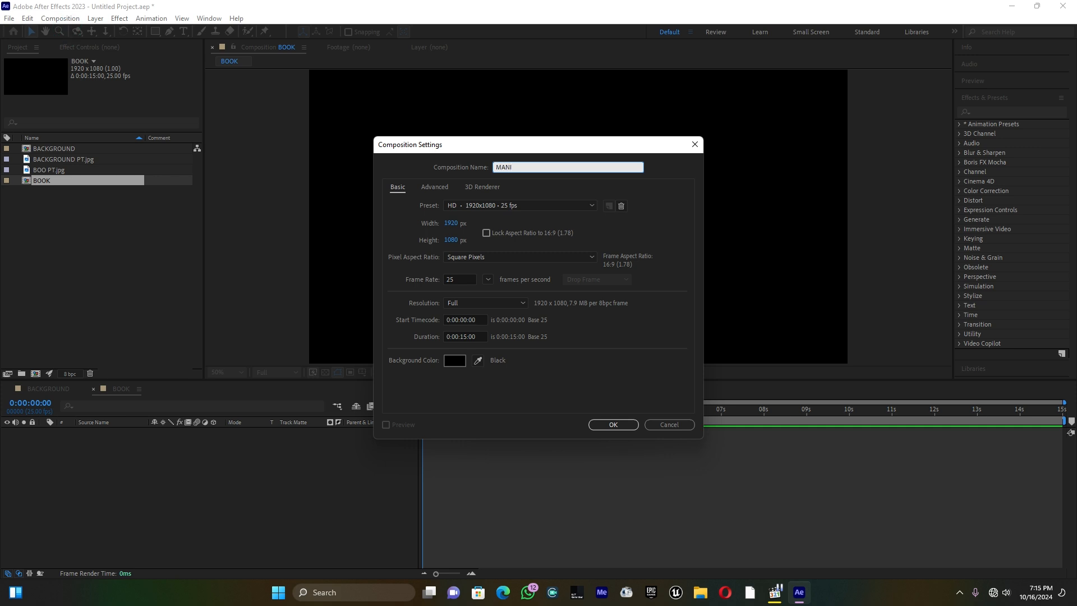
pyautogui.write('N COMP')
pyautogui.click(611, 425)
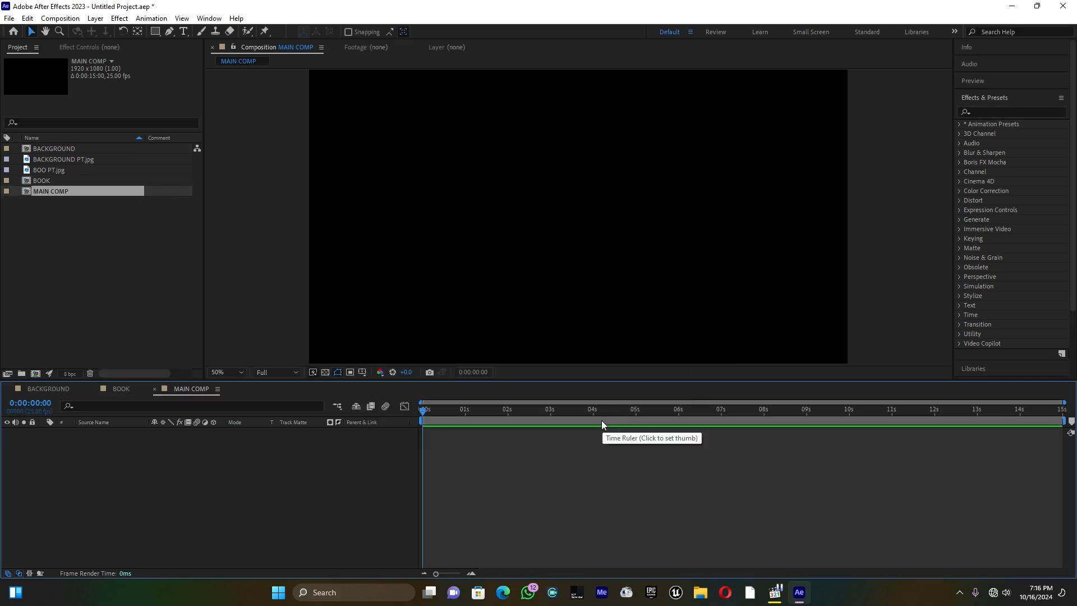
# Place BOO PT.jpg in the BOOK composition and BACKGROUND PT.jpg in the BACKGROUND composition
pyautogui.click(57, 168)
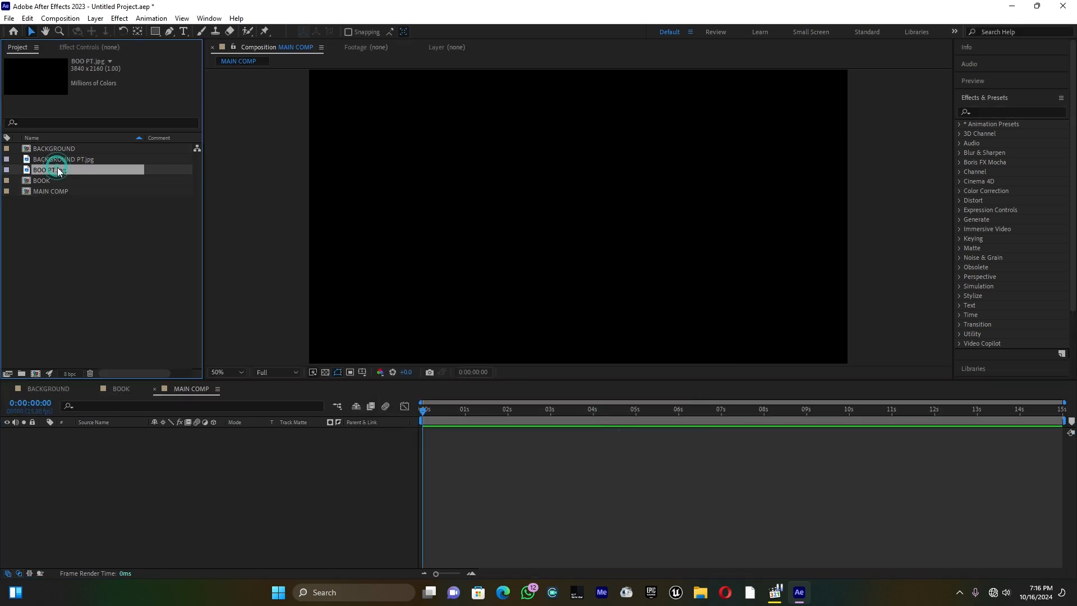
pyautogui.moveTo(46, 168); pyautogui.dragTo(48, 180)
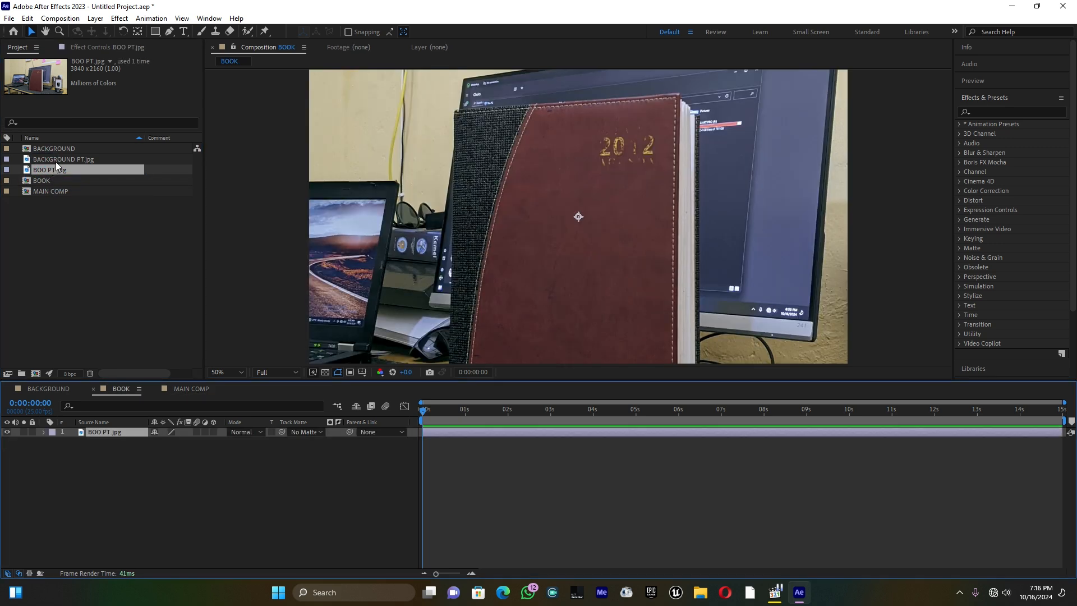
pyautogui.click(56, 160)
pyautogui.keyDown('shift'); pyautogui.click(59, 152); pyautogui.keyUp('shift')
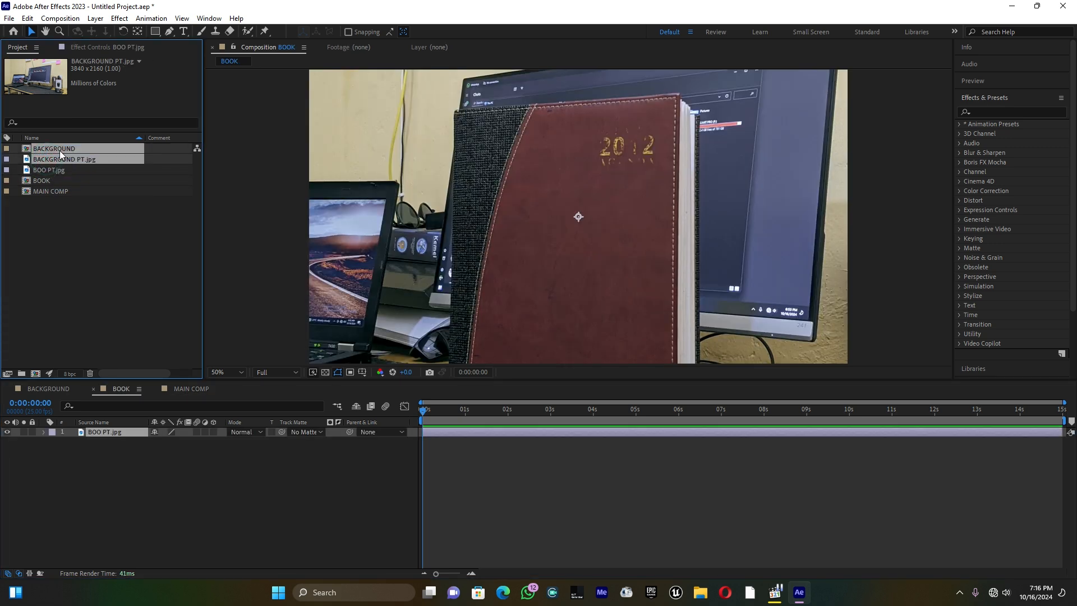
pyautogui.moveTo(60, 150); pyautogui.dragTo(59, 150)
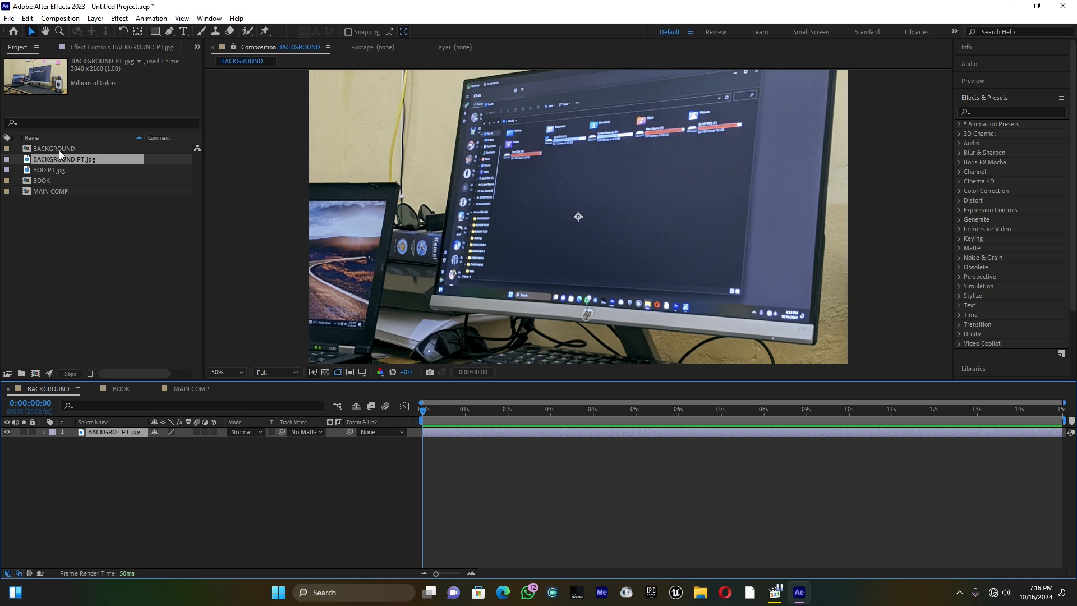
# Scale the BACKGROUND PT.jpg layer to 50% so the photo fits the BACKGROUND composition frame
pyautogui.click(47, 170)
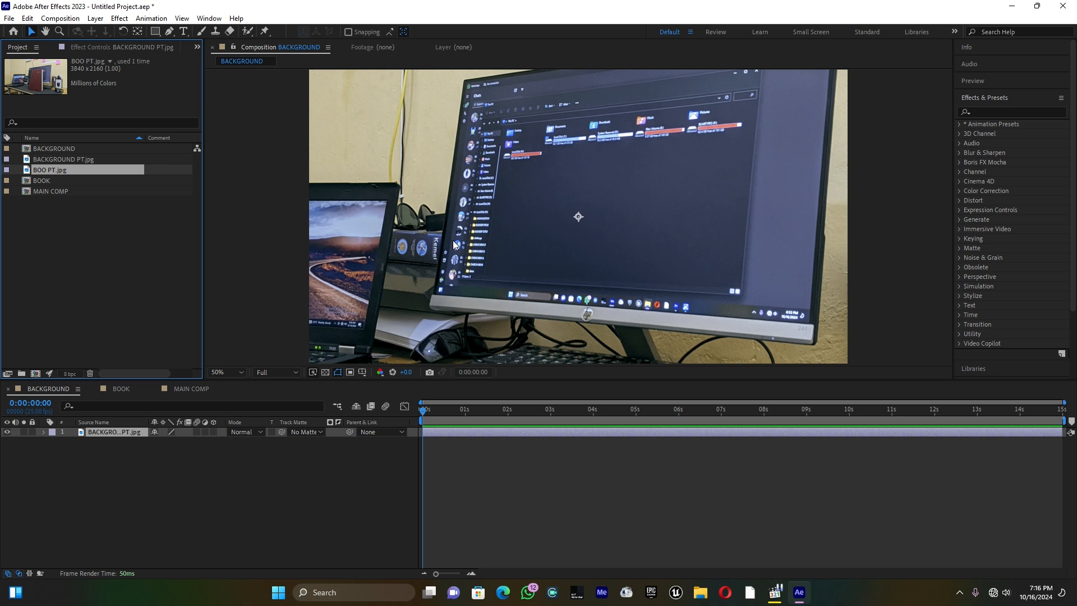
pyautogui.press(',')
pyautogui.press(',')
pyautogui.press(',')
pyautogui.press(',')
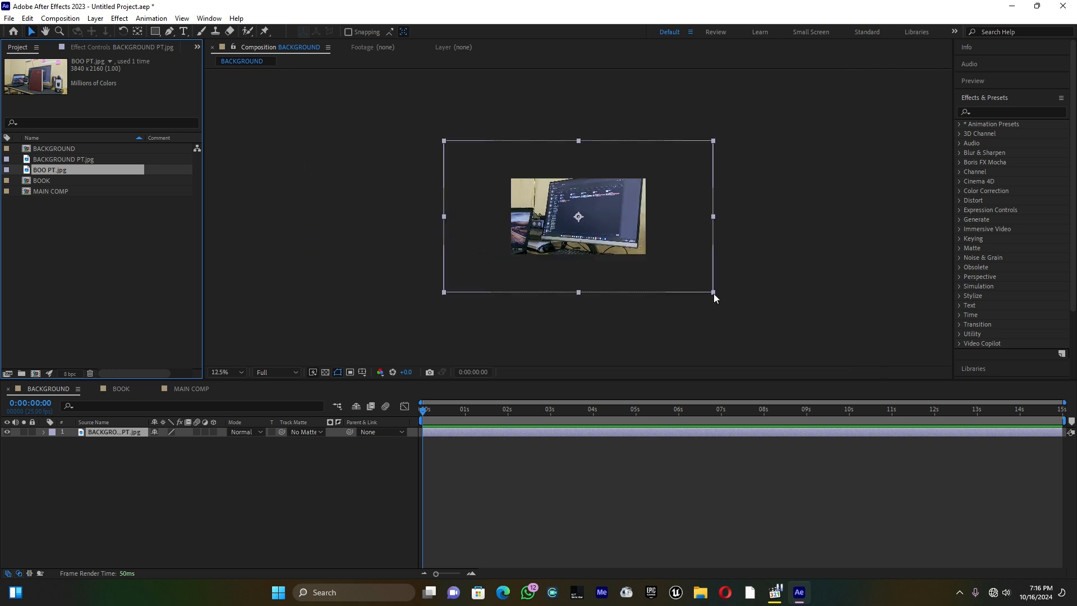
pyautogui.press('.')
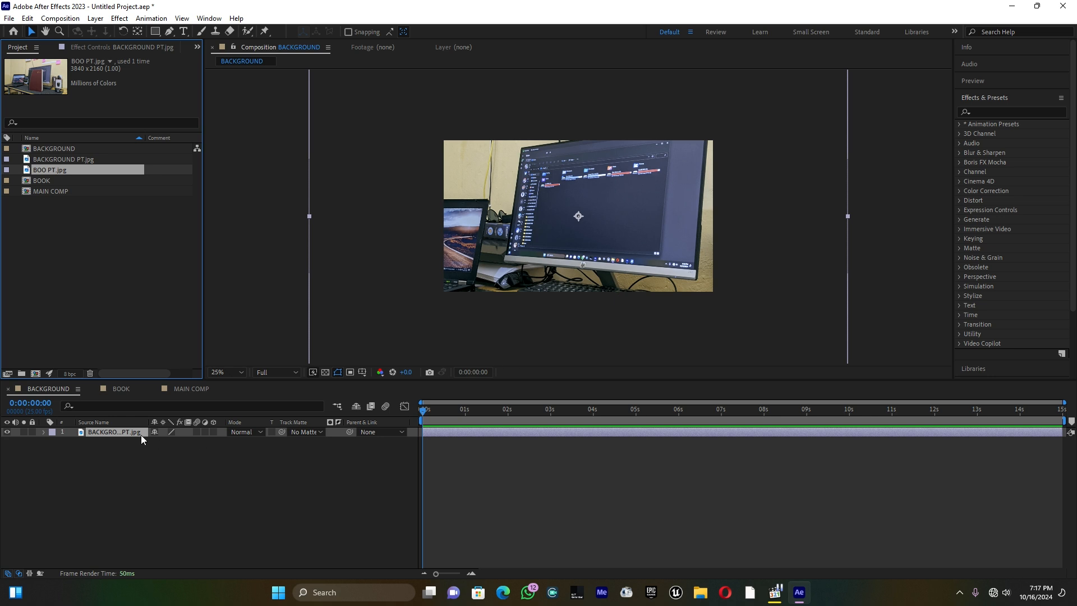
pyautogui.click(123, 429)
pyautogui.press('s')
pyautogui.moveTo(168, 442); pyautogui.dragTo(143, 446)
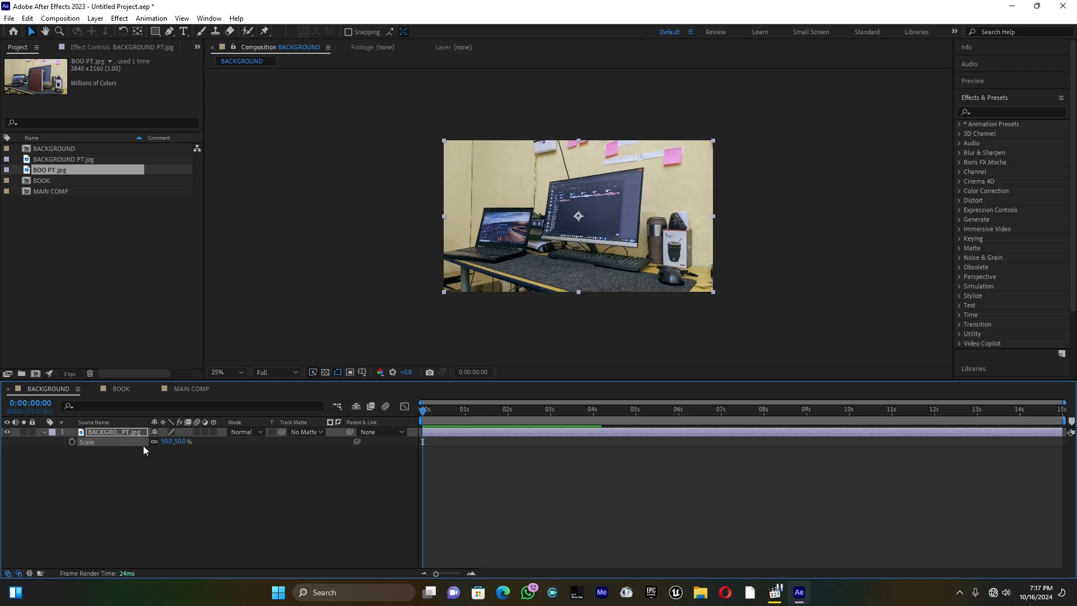
# Scale the BOO PT.jpg layer in the BOOK composition to 50%
pyautogui.doubleClick(45, 180)
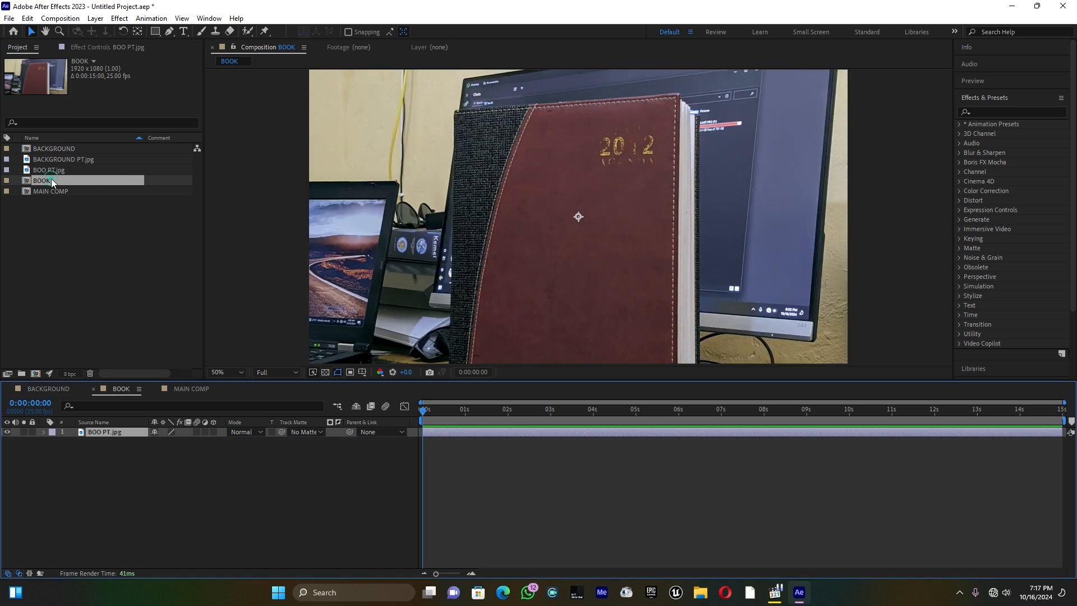
pyautogui.press(',')
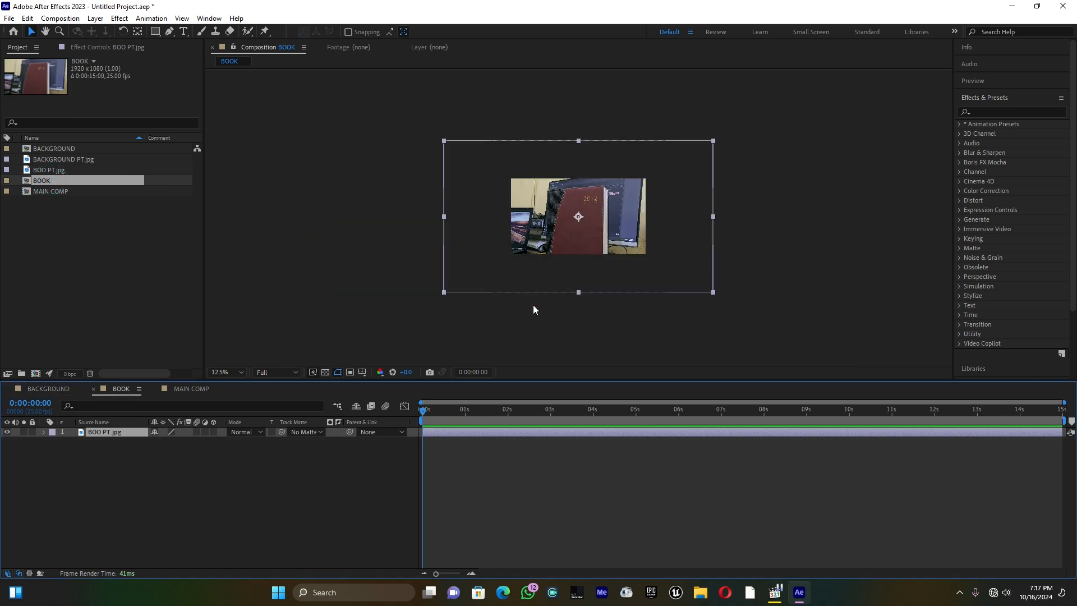
pyautogui.click(108, 433)
pyautogui.press('s')
pyautogui.click(168, 442)
pyautogui.write('50')
pyautogui.press('Return')
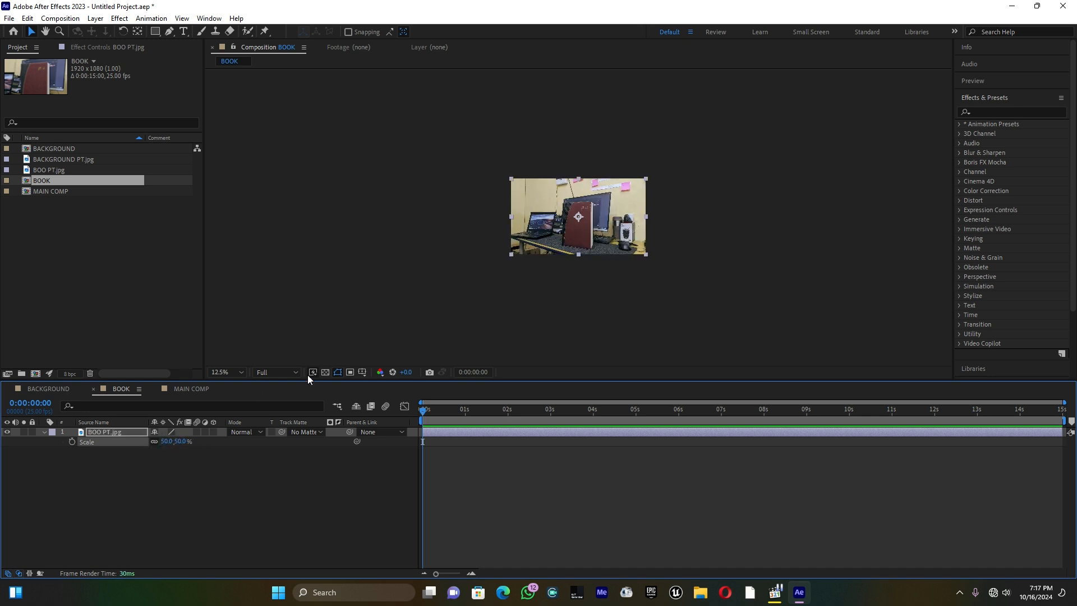
pyautogui.scroll(2, 433, 334)
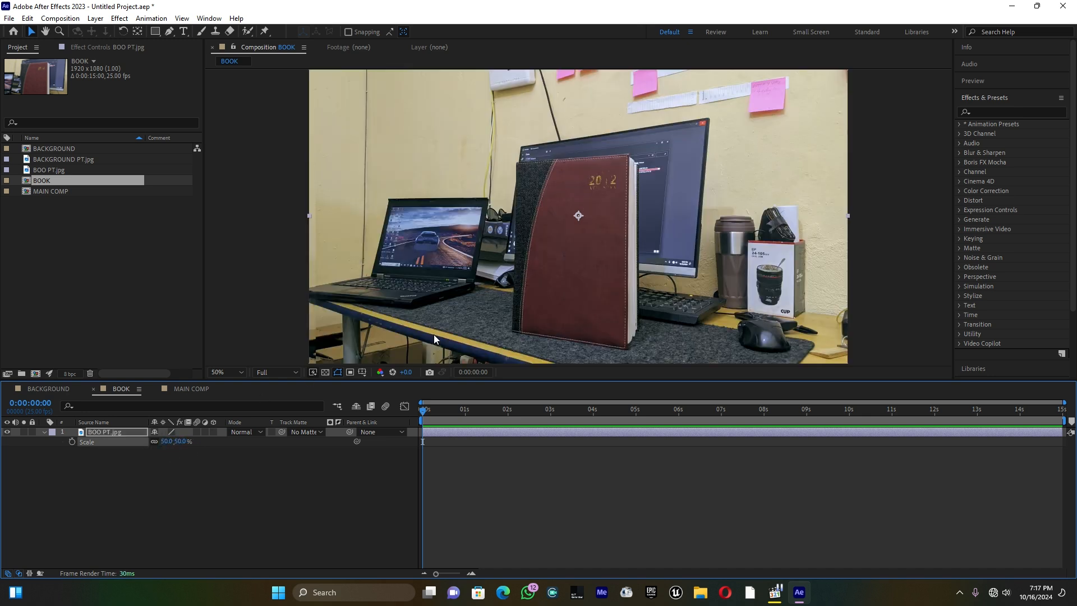
# Add the BACKGROUND and BOOK compositions to MAIN COMP and stack the BOOK layer above BACKGROUND
pyautogui.click(74, 262)
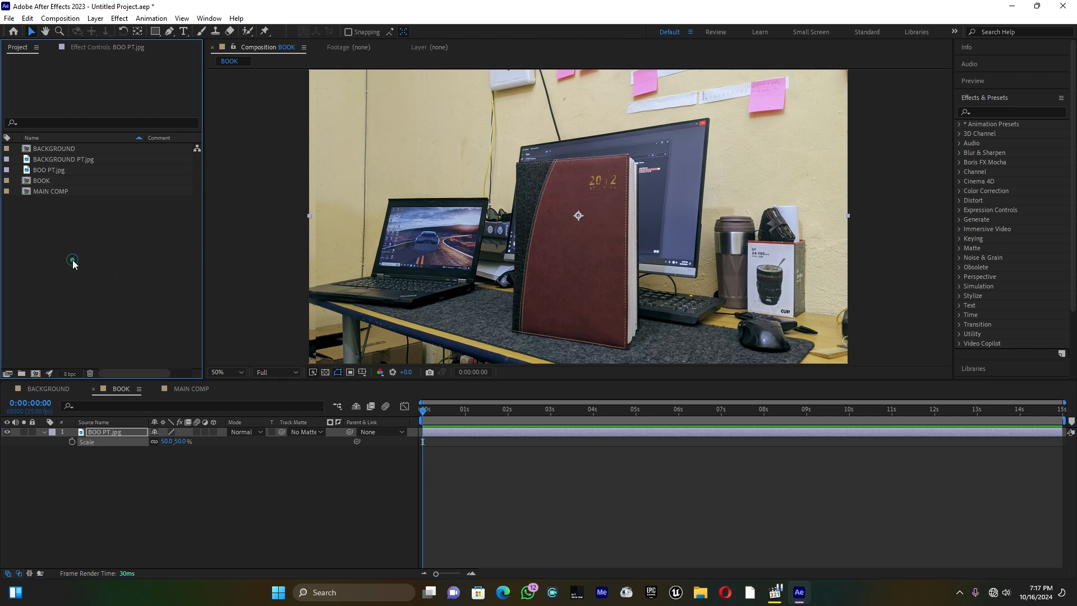
pyautogui.doubleClick(61, 191)
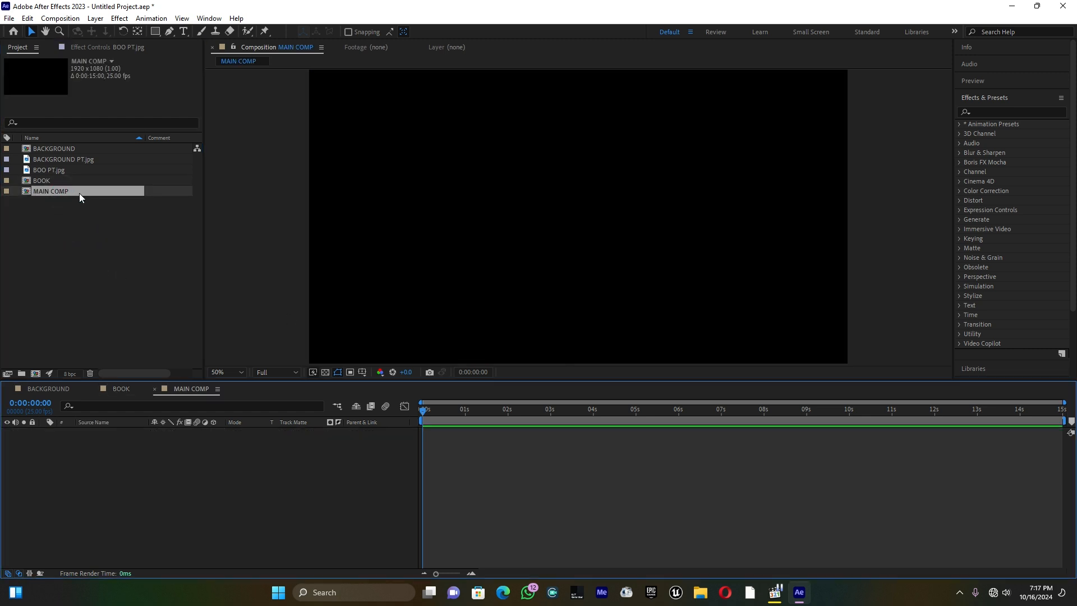
pyautogui.click(58, 149)
pyautogui.keyDown('ctrl'); pyautogui.click(43, 182); pyautogui.keyUp('ctrl')
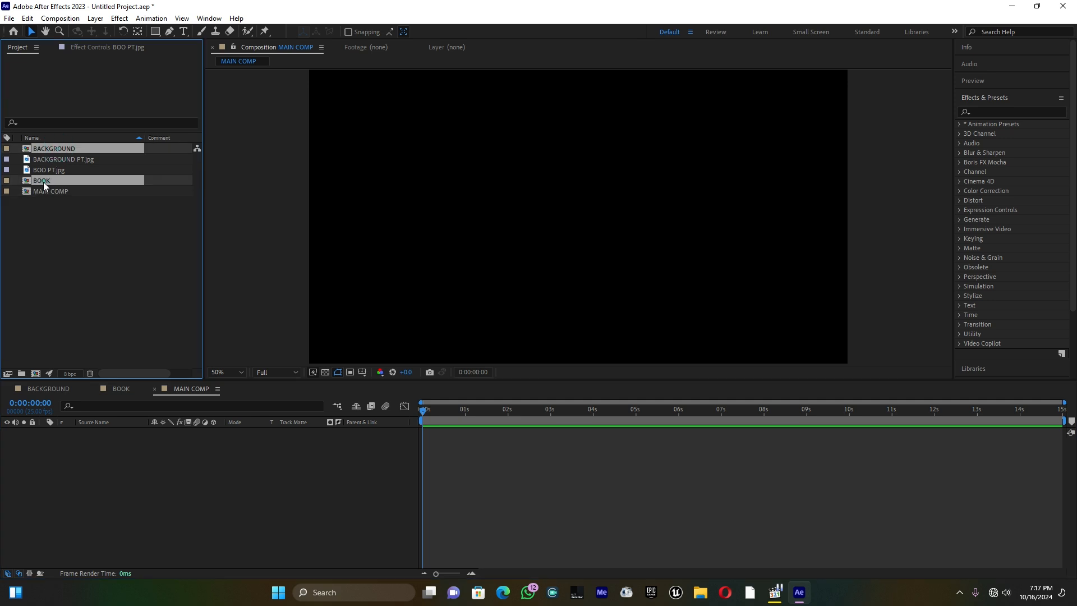
pyautogui.moveTo(46, 180); pyautogui.dragTo(89, 479)
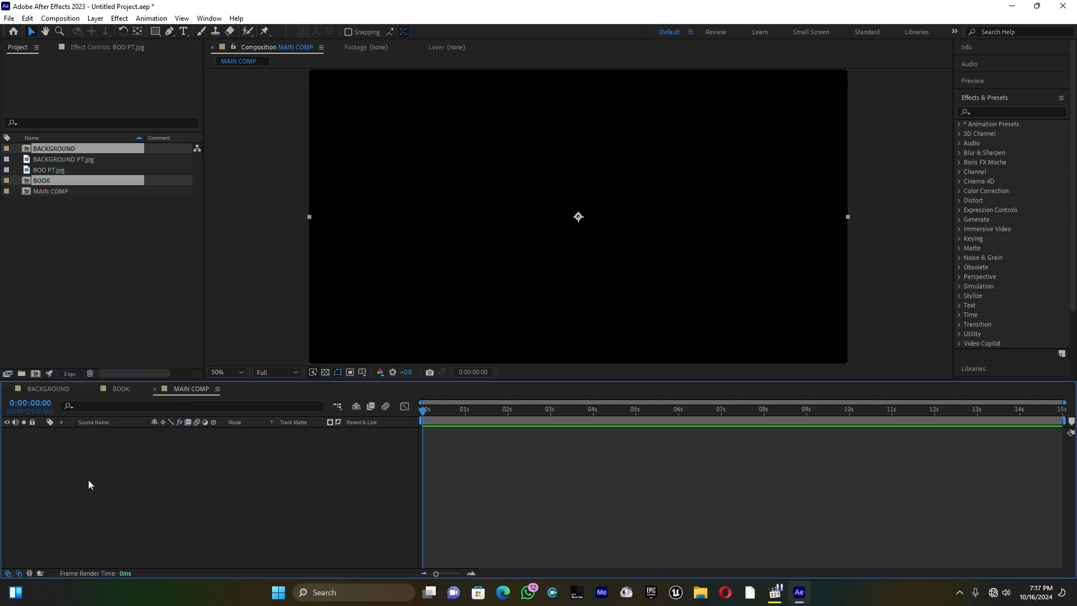
pyautogui.click(88, 479)
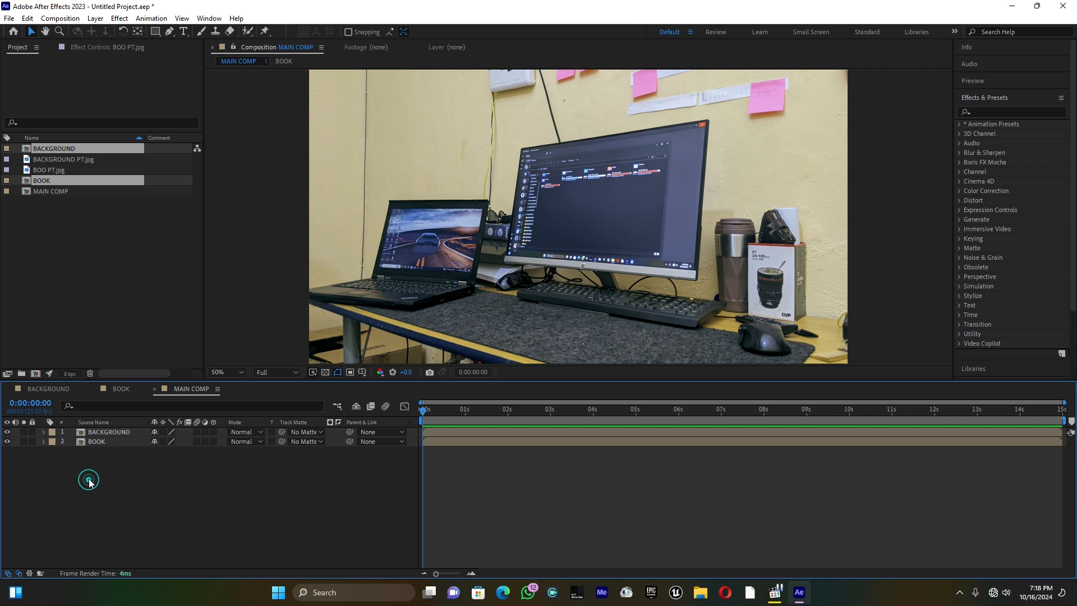
pyautogui.click(98, 441)
pyautogui.moveTo(99, 440); pyautogui.dragTo(107, 429)
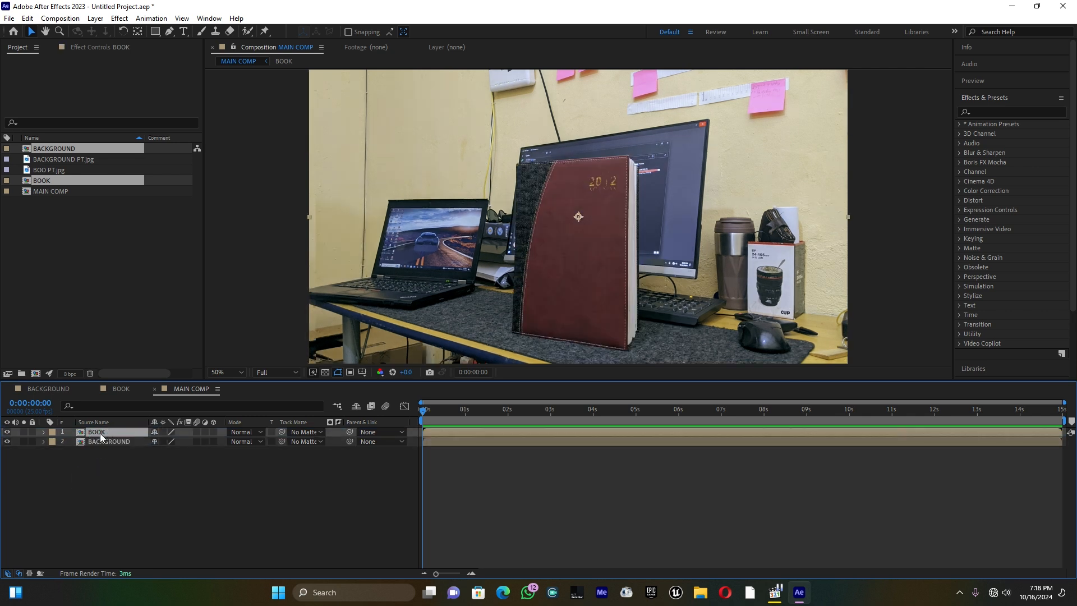
# Begin a Pen tool mask on the BOOK layer, tracing the book's top edge from its upper-left to its upper-right corner
pyautogui.click(170, 31)
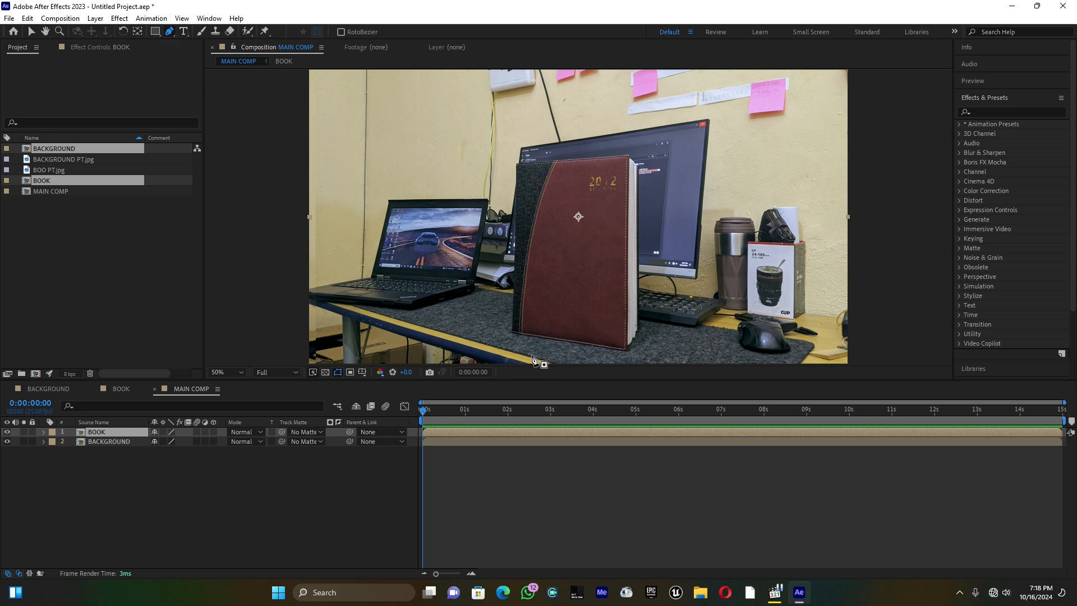
pyautogui.scroll(2, 534, 359)
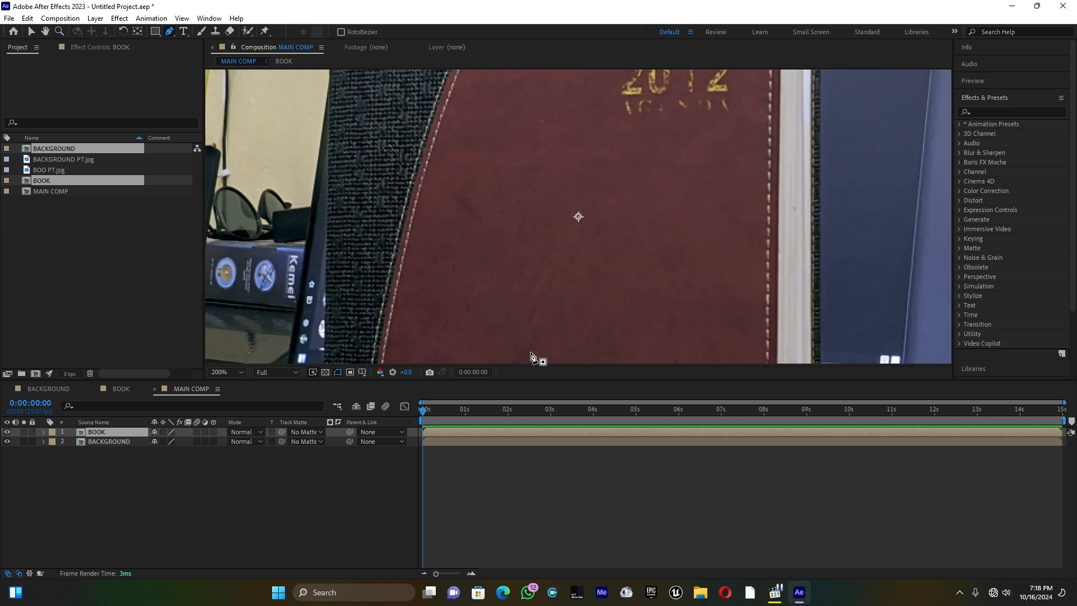
pyautogui.click(46, 31)
pyautogui.moveTo(425, 173); pyautogui.dragTo(472, 338)
pyautogui.click(169, 32)
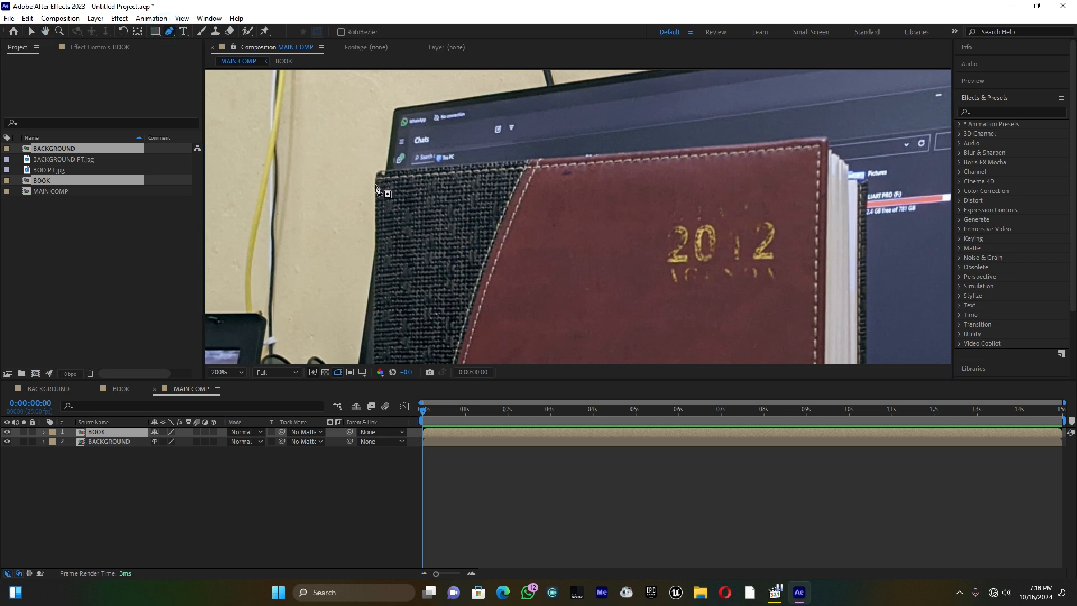
pyautogui.moveTo(375, 183); pyautogui.dragTo(436, 167)
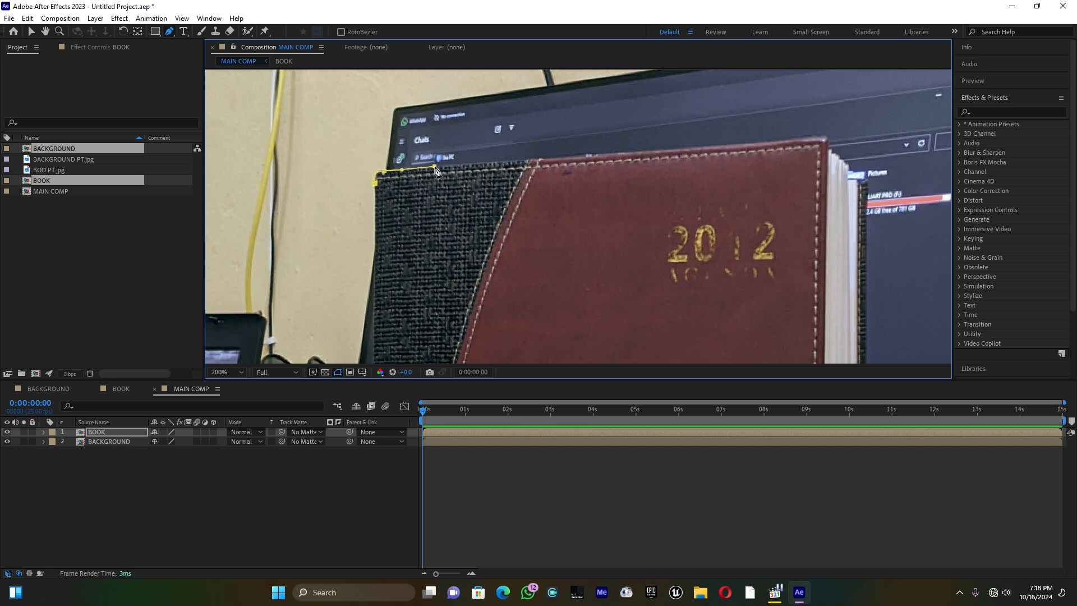
pyautogui.click(566, 157)
pyautogui.click(689, 147)
pyautogui.moveTo(777, 140); pyautogui.dragTo(830, 137)
# Continue the mask around the page edges at the book's upper-right corner and down its right side
pyautogui.click(828, 148)
pyautogui.click(837, 154)
pyautogui.click(846, 162)
pyautogui.click(852, 176)
pyautogui.click(868, 182)
pyautogui.click(868, 306)
pyautogui.click(45, 32)
pyautogui.moveTo(725, 358); pyautogui.dragTo(630, 222)
pyautogui.click(170, 32)
pyautogui.click(768, 360)
pyautogui.click(45, 31)
pyautogui.moveTo(641, 357); pyautogui.dragTo(640, 222)
pyautogui.click(169, 32)
pyautogui.click(773, 358)
pyautogui.click(46, 32)
pyautogui.moveTo(555, 362); pyautogui.dragTo(570, 209)
pyautogui.click(169, 32)
# Trace the mask around the uneven page edges to the lower-right corner of the book's front cover
pyautogui.click(787, 248)
pyautogui.click(779, 253)
pyautogui.click(771, 258)
pyautogui.click(769, 273)
pyautogui.click(759, 275)
pyautogui.click(759, 283)
pyautogui.click(749, 296)
pyautogui.click(740, 305)
pyautogui.click(741, 329)
# Extend the mask along the book's bottom edge and up the lower part of its spine
pyautogui.moveTo(363, 272); pyautogui.dragTo(338, 262)
pyautogui.hotkey('ctrl', 'z')
pyautogui.moveTo(607, 310); pyautogui.dragTo(440, 282)
pyautogui.click(414, 280)
pyautogui.click(321, 264)
pyautogui.click(282, 258)
pyautogui.click(276, 234)
pyautogui.click(279, 203)
pyautogui.click(280, 167)
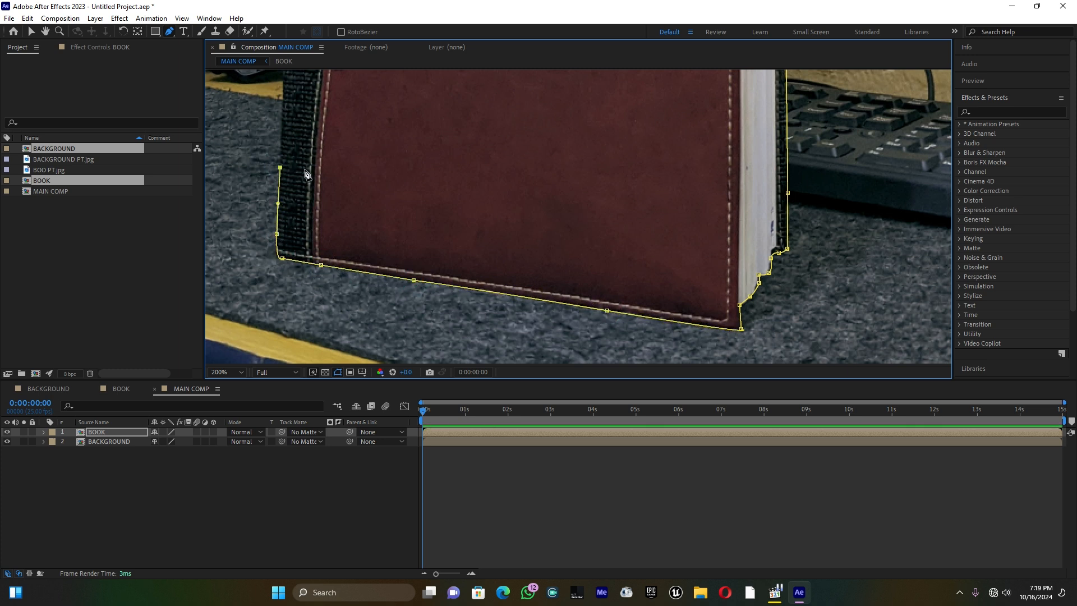
# Close the mask at the book's upper-left corner and briefly hide the BOOK layer to check the cutout
pyautogui.click(237, 396)
pyautogui.scroll(2, 526, 188)
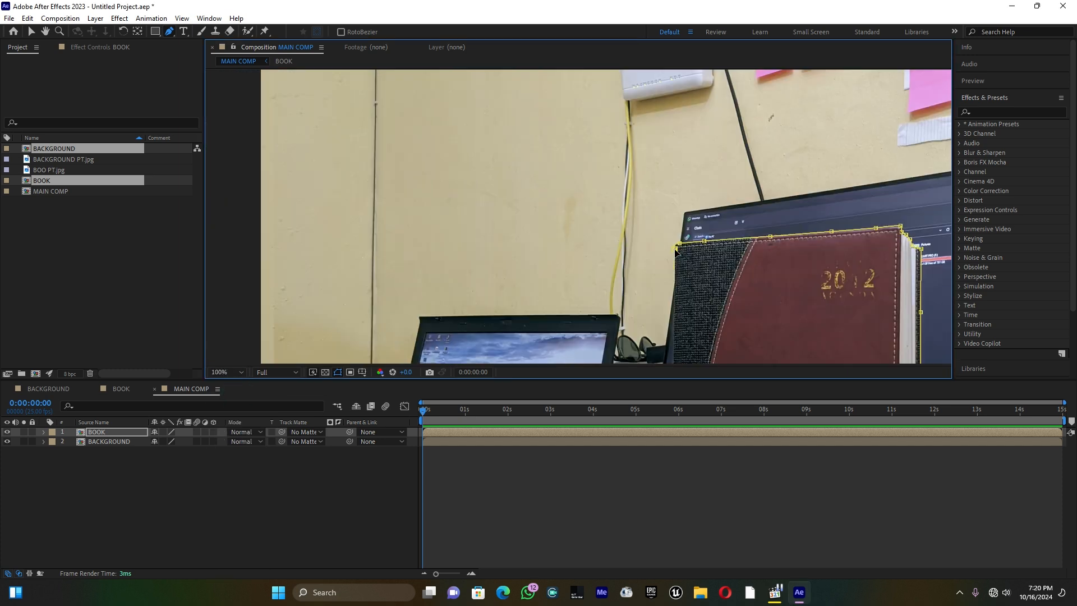
pyautogui.click(239, 372)
pyautogui.click(247, 398)
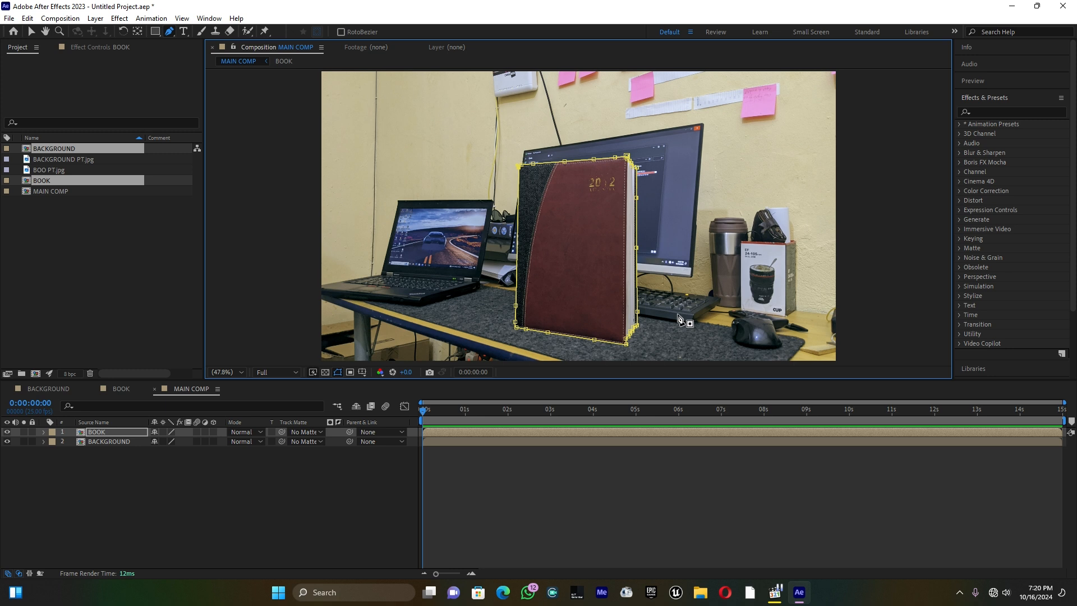
pyautogui.click(8, 433)
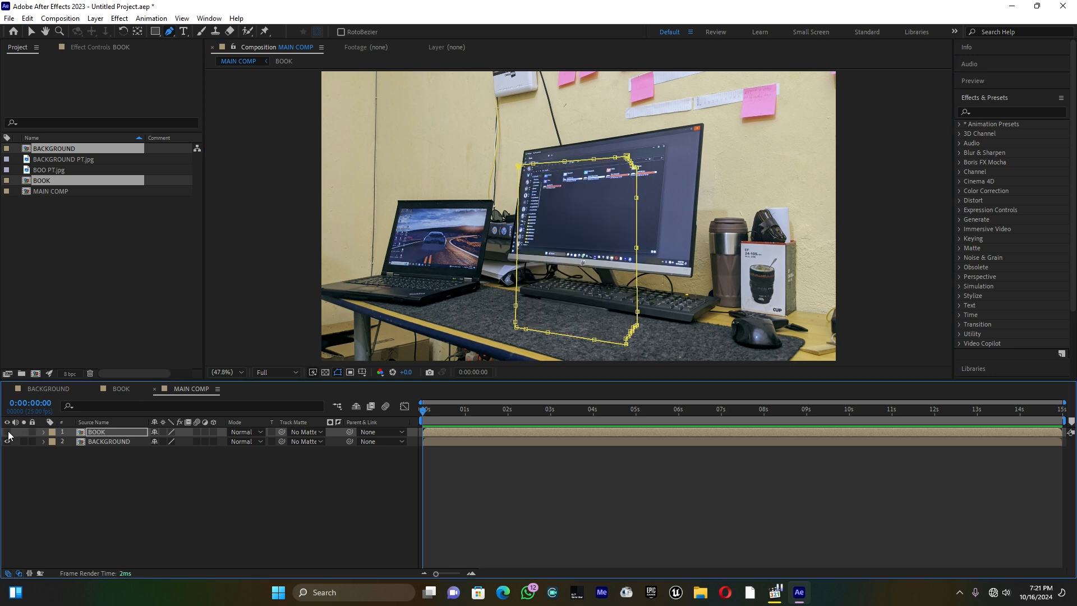
pyautogui.click(7, 433)
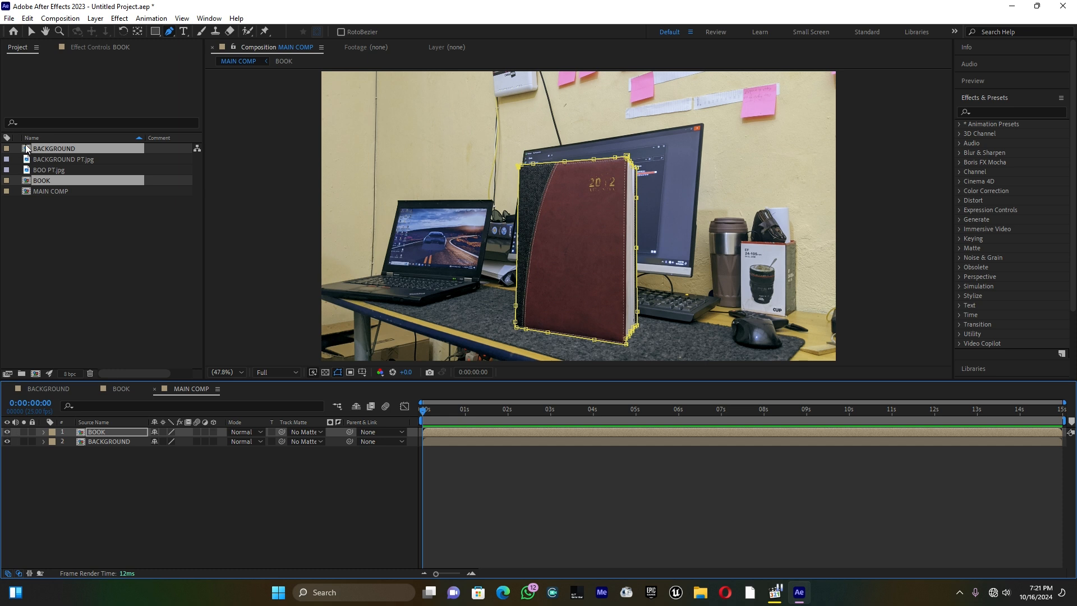
# Create a new composition named MATTE and add a rectangle shape layer that fills its whole frame
pyautogui.click(65, 20)
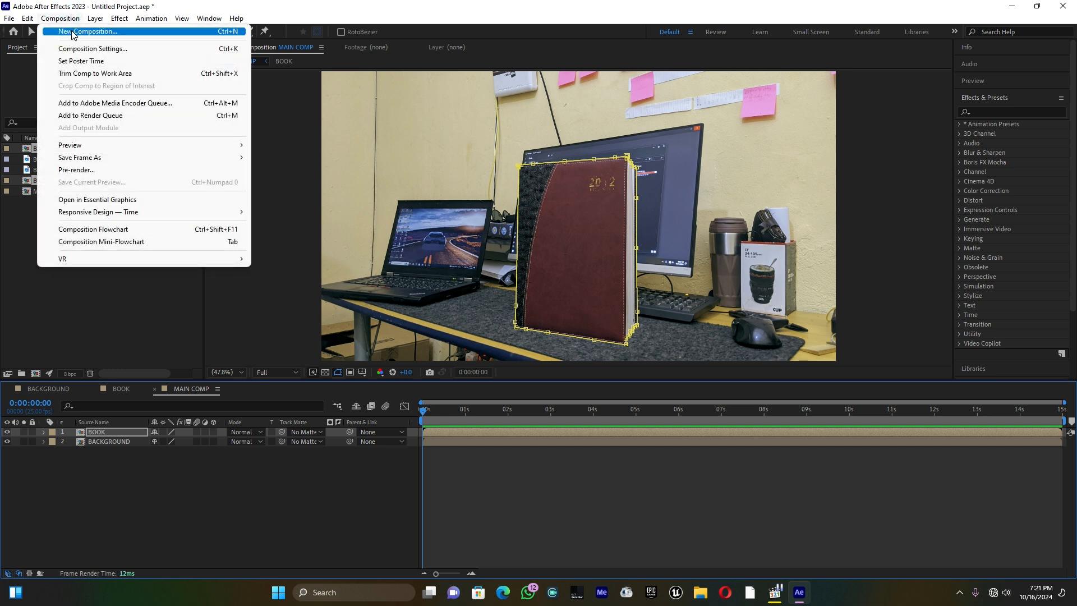
pyautogui.click(73, 32)
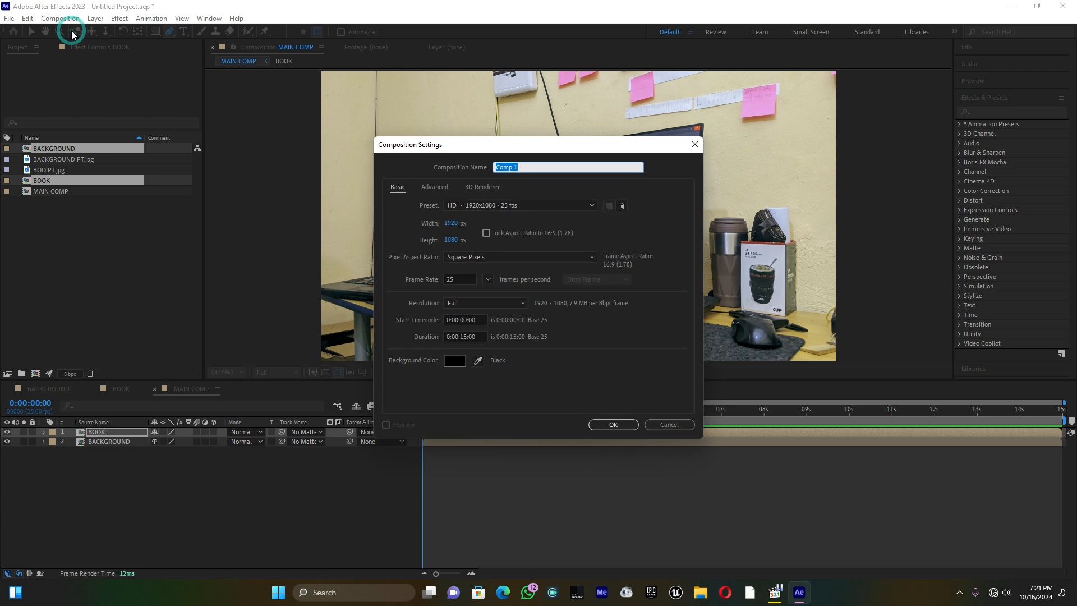
pyautogui.write('MATTE')
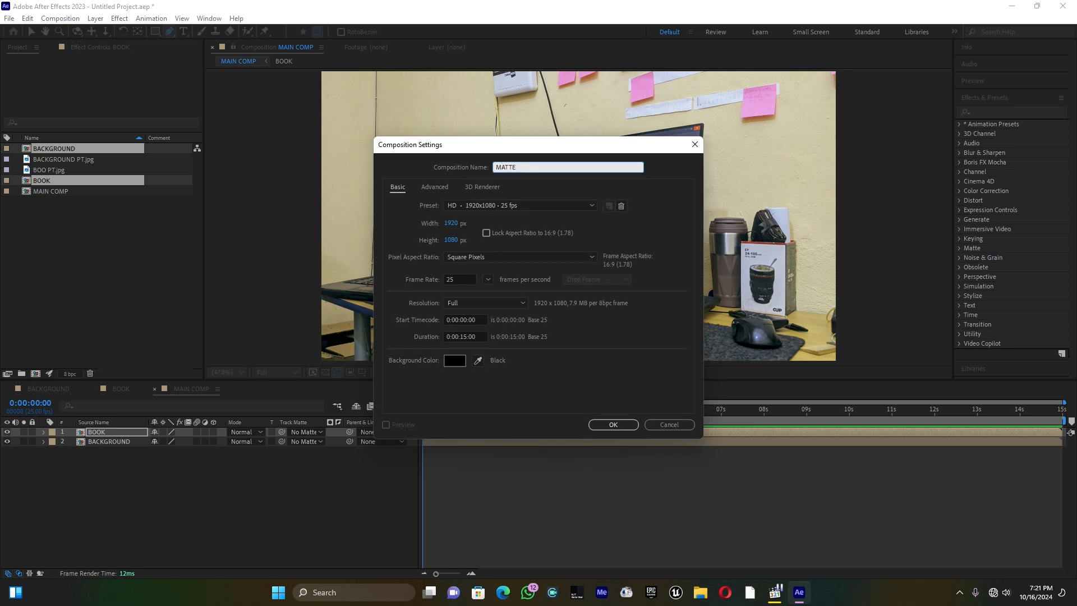
pyautogui.click(605, 425)
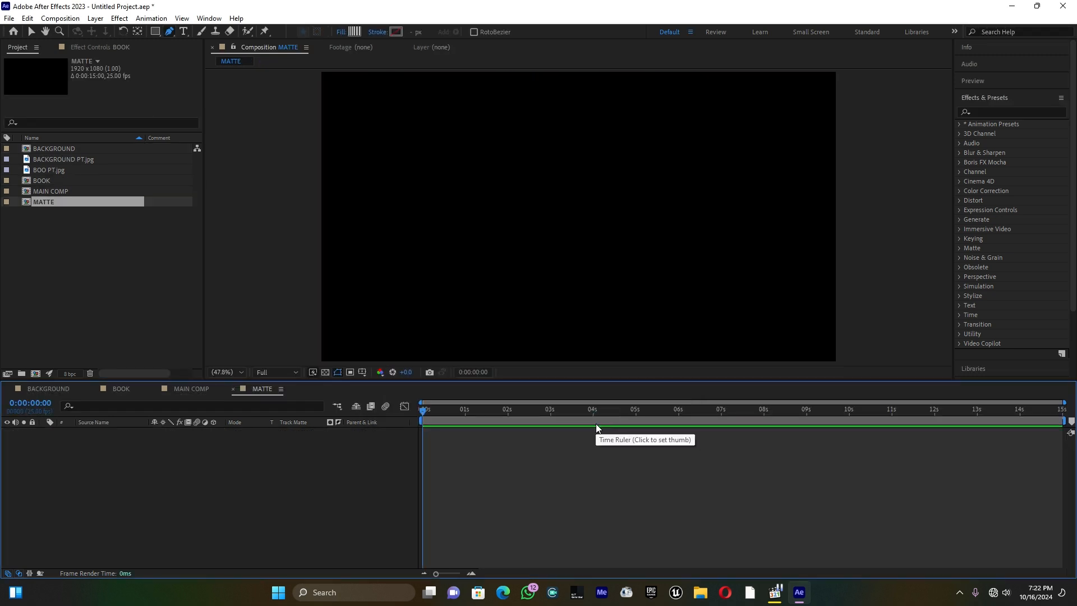
pyautogui.doubleClick(155, 31)
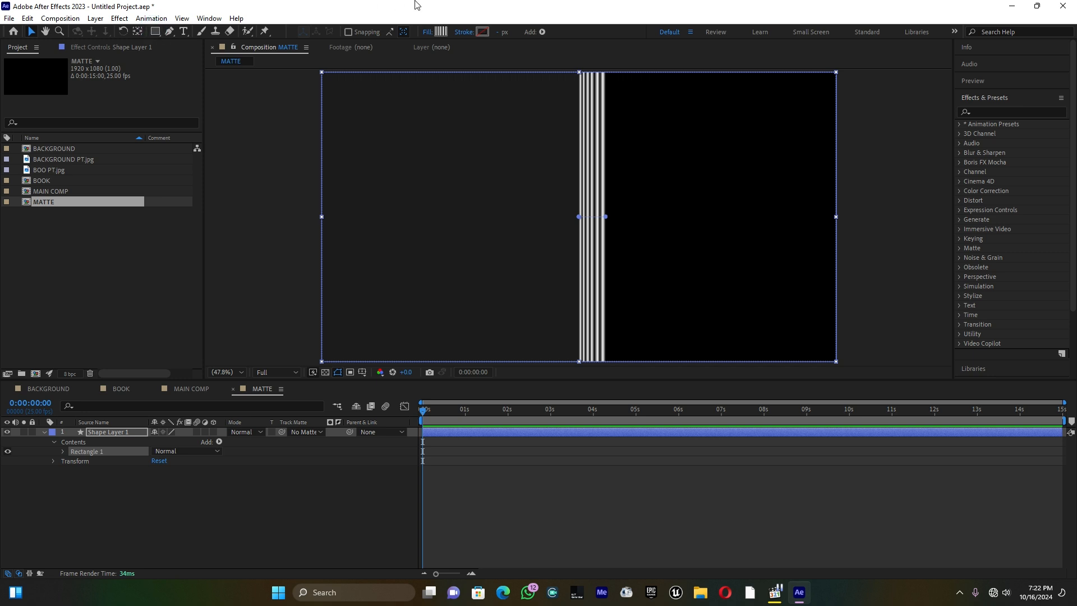
# Delete all the dark color stops from the rectangle's linear gradient fill, keeping only the white ones
pyautogui.click(443, 30)
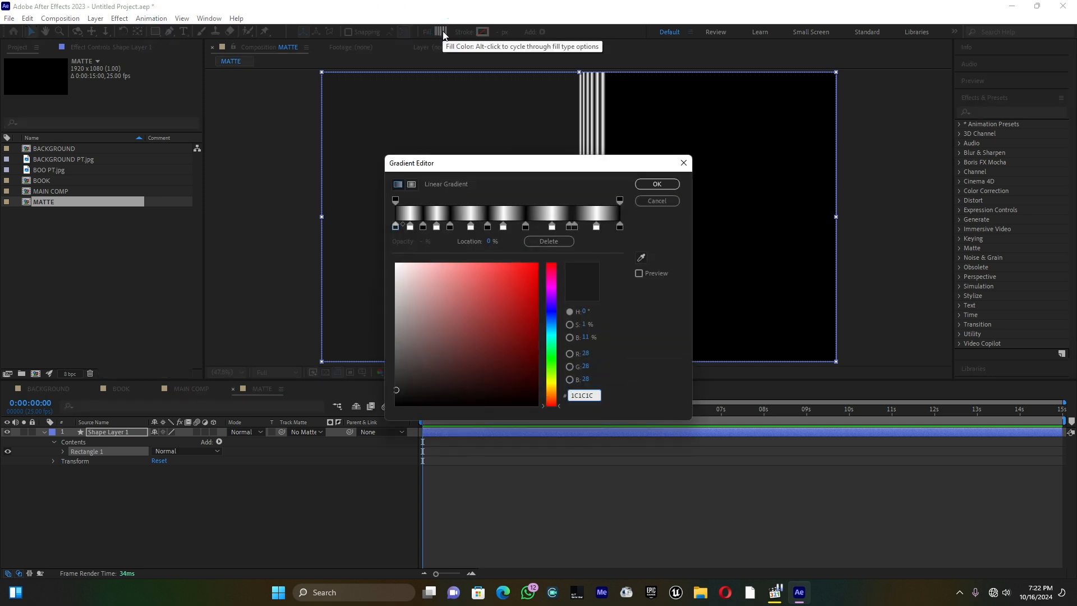
pyautogui.click(392, 231)
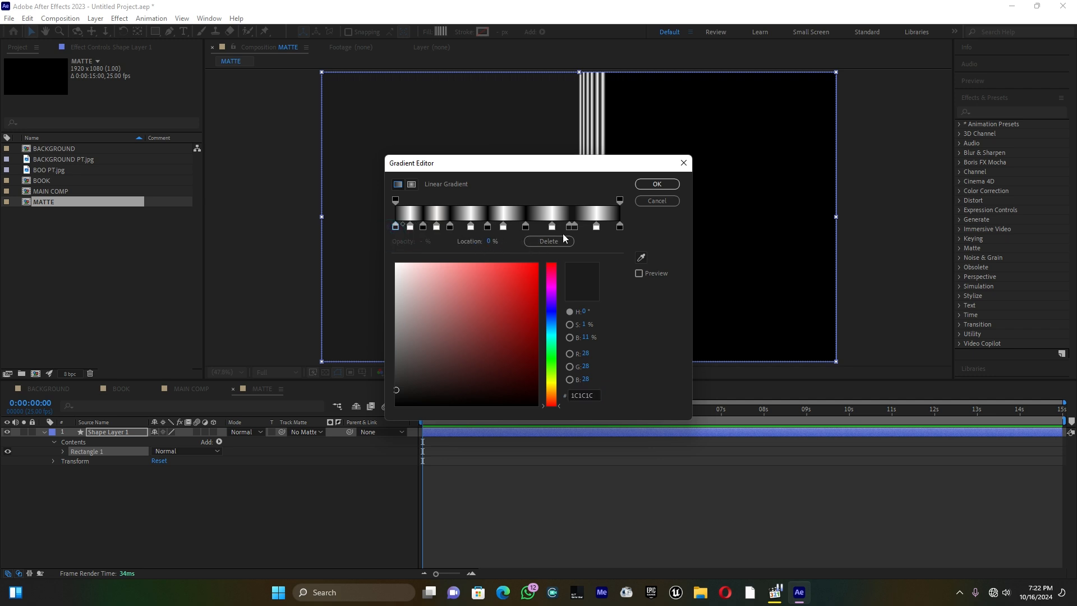
pyautogui.click(548, 242)
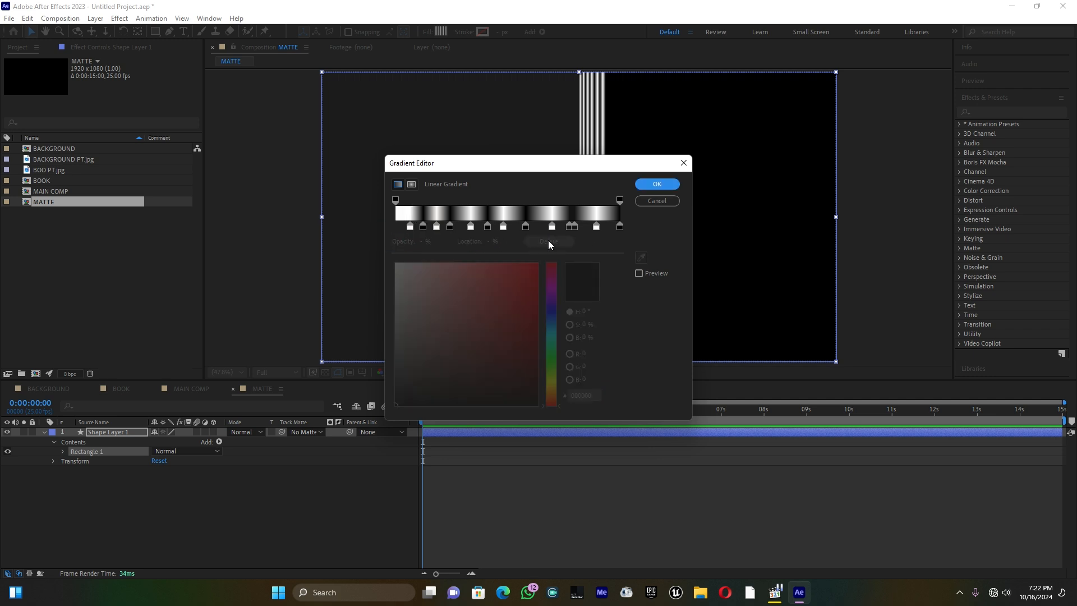
pyautogui.click(410, 227)
pyautogui.click(548, 241)
pyautogui.click(423, 227)
pyautogui.click(555, 244)
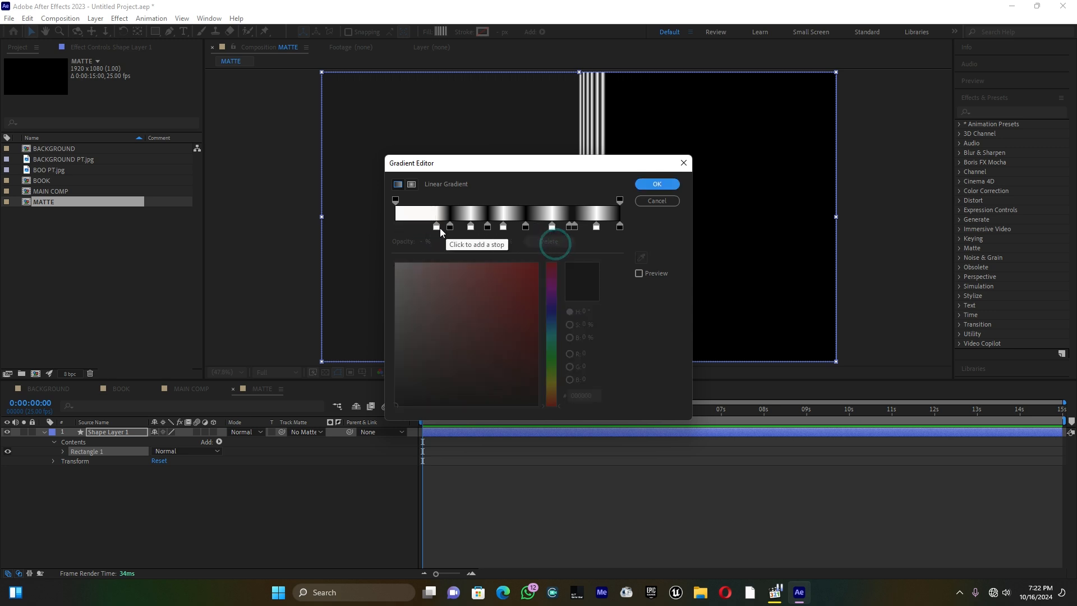
pyautogui.click(450, 227)
pyautogui.click(549, 241)
pyautogui.click(470, 226)
pyautogui.click(545, 242)
pyautogui.click(487, 226)
pyautogui.click(548, 242)
pyautogui.click(526, 227)
pyautogui.click(548, 242)
pyautogui.click(569, 227)
pyautogui.click(549, 241)
pyautogui.click(574, 226)
pyautogui.click(548, 241)
pyautogui.click(620, 227)
pyautogui.click(549, 241)
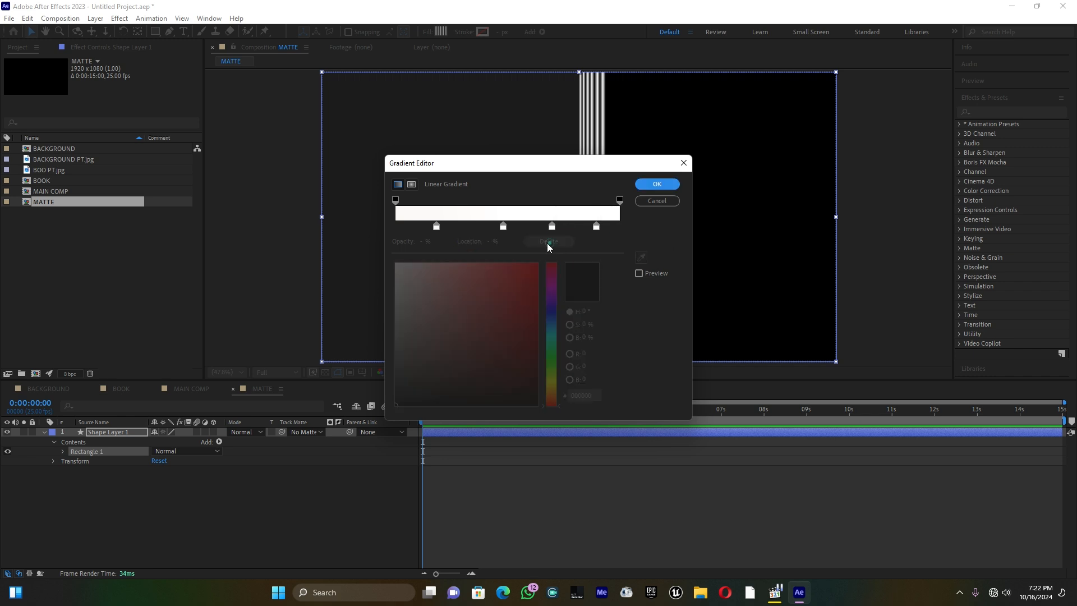
pyautogui.click(656, 185)
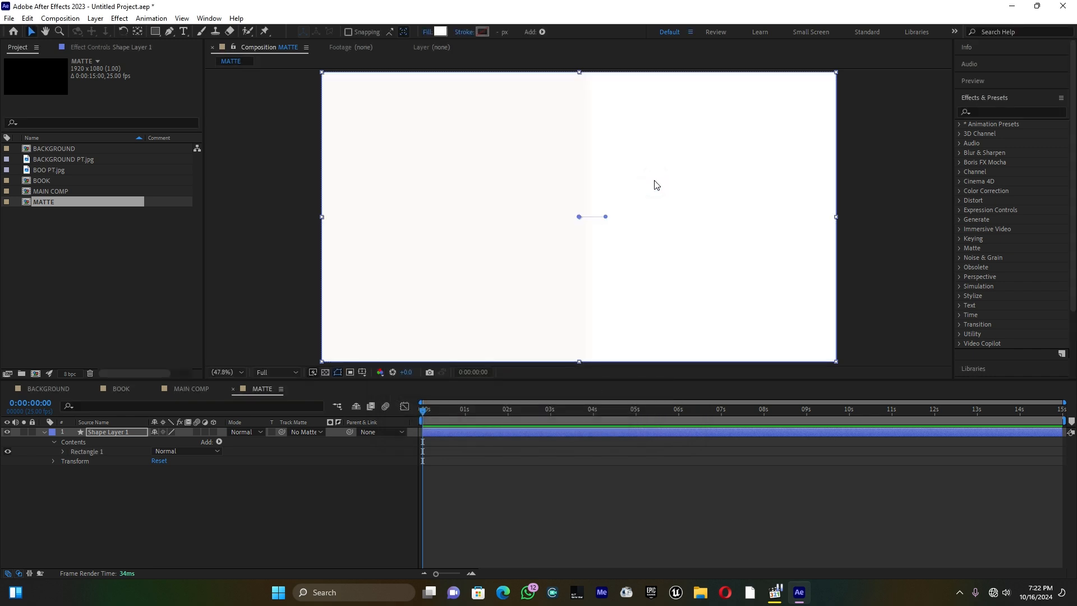
# Keyframe the shape layer's Position at 0 s and move it past the frame's right edge at 4 s, then preview the animation
pyautogui.moveTo(424, 414)
pyautogui.mouseDown()
pyautogui.moveTo(594, 420)
pyautogui.moveTo(422, 410)
pyautogui.mouseUp()
pyautogui.click(585, 431)
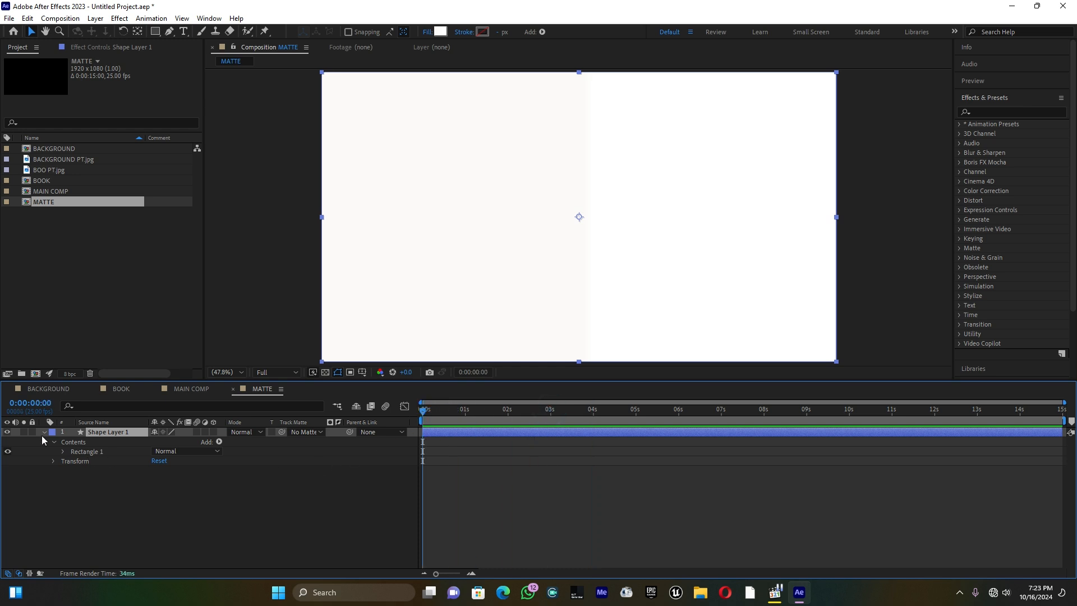
pyautogui.press('p')
pyautogui.click(72, 441)
pyautogui.moveTo(426, 413); pyautogui.dragTo(596, 414)
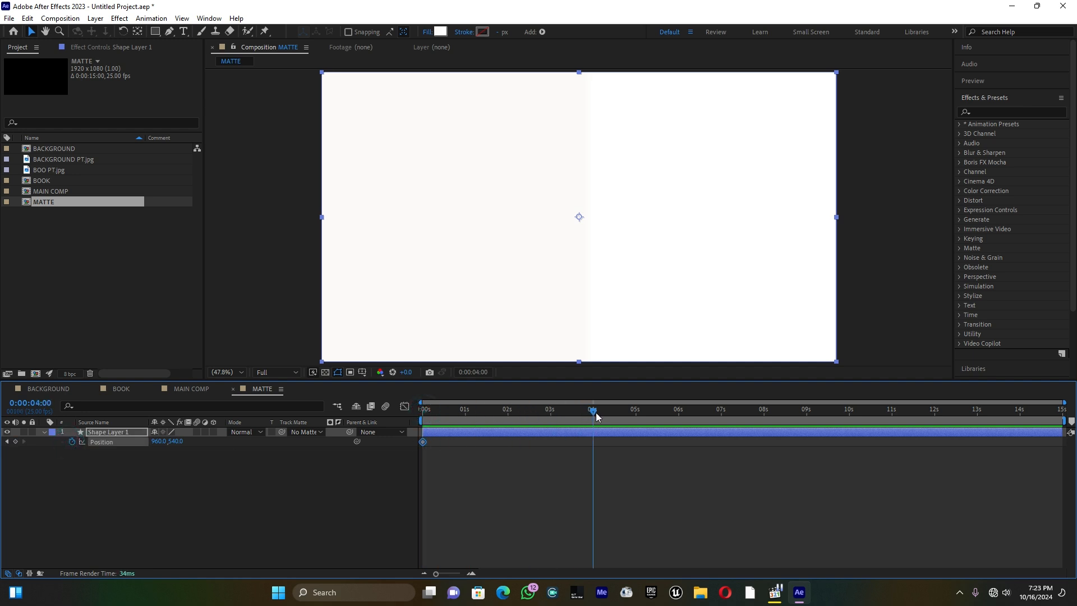
pyautogui.moveTo(159, 442); pyautogui.dragTo(583, 417)
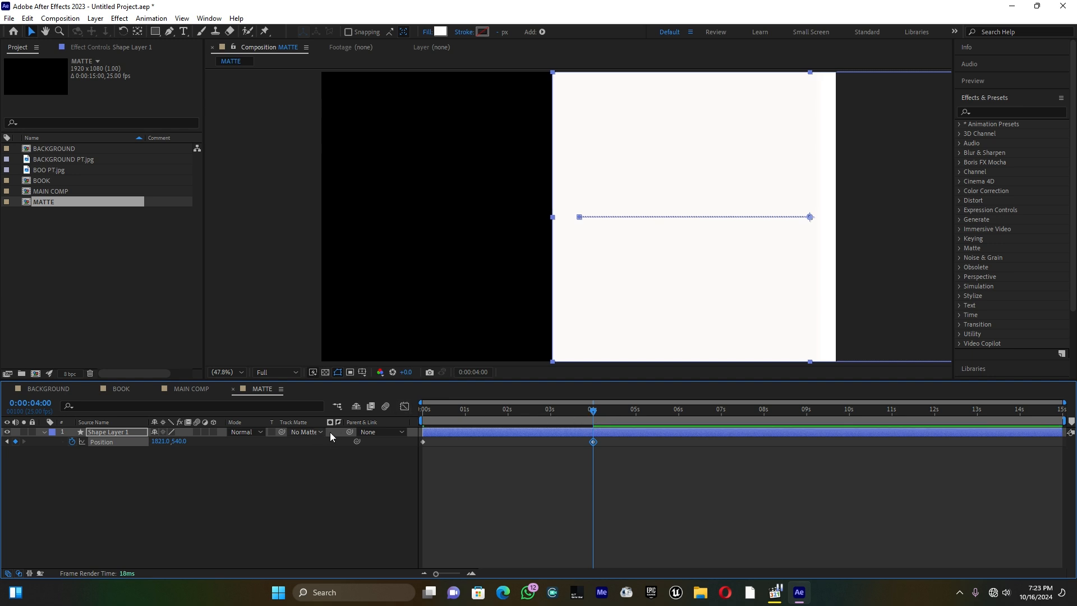
pyautogui.moveTo(168, 438); pyautogui.dragTo(796, 428)
pyautogui.moveTo(439, 412); pyautogui.dragTo(400, 426)
pyautogui.press('space')
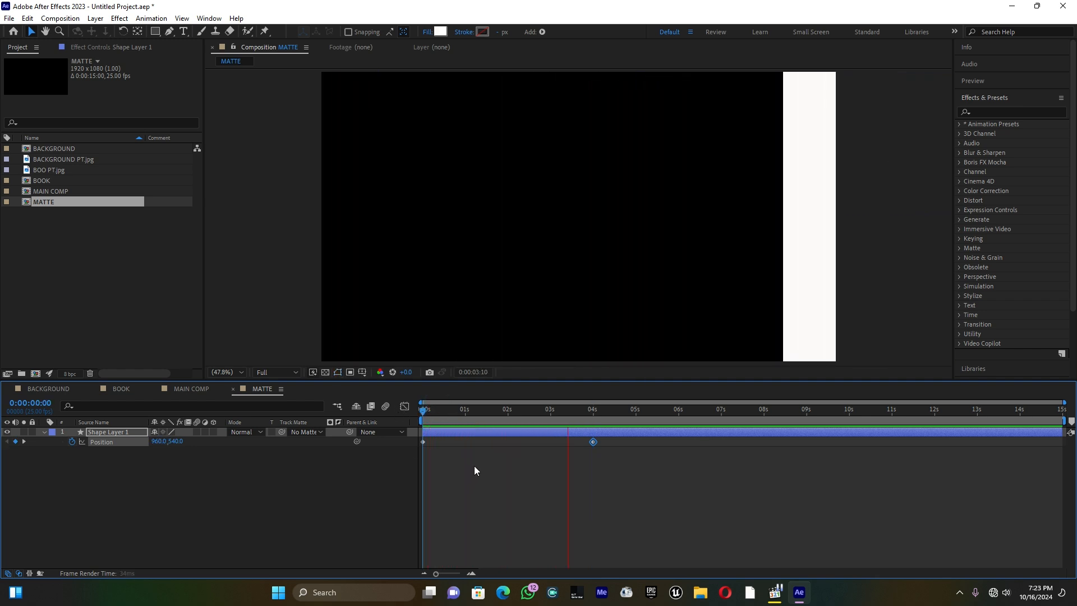
pyautogui.moveTo(493, 413); pyautogui.dragTo(411, 421)
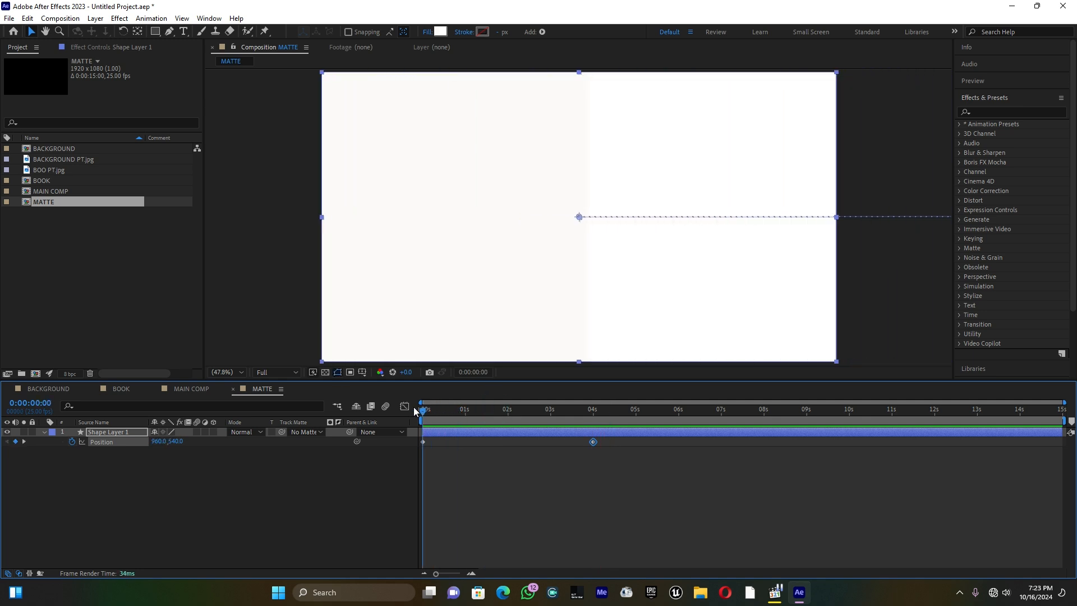
# Reduce the rectangle's gradient fill to a single FFFFFF color stop at location 100% and preview the sliding animation from the start
pyautogui.click(441, 32)
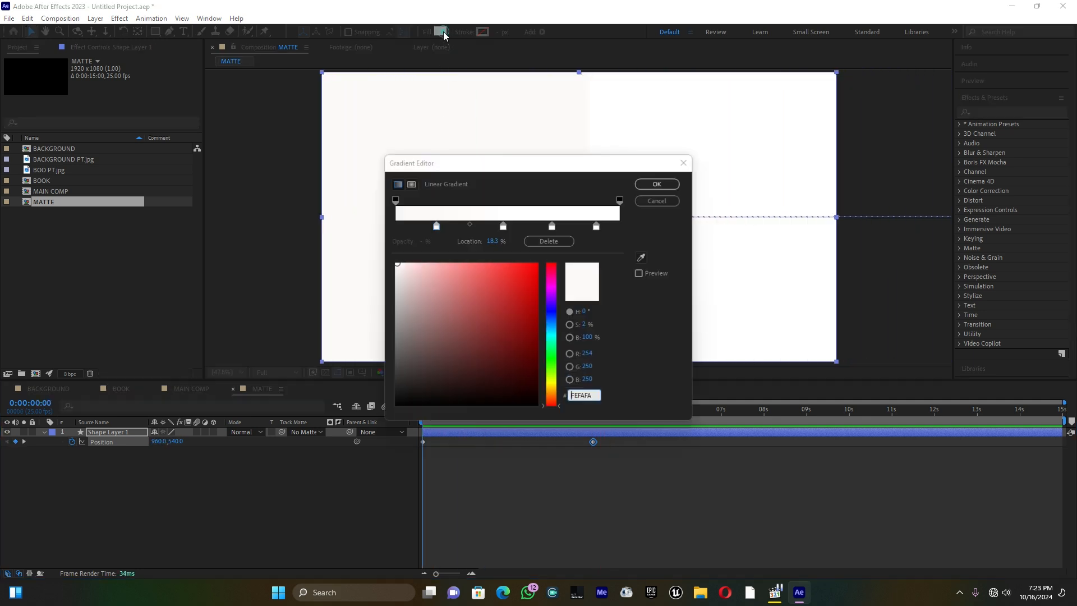
pyautogui.click(437, 228)
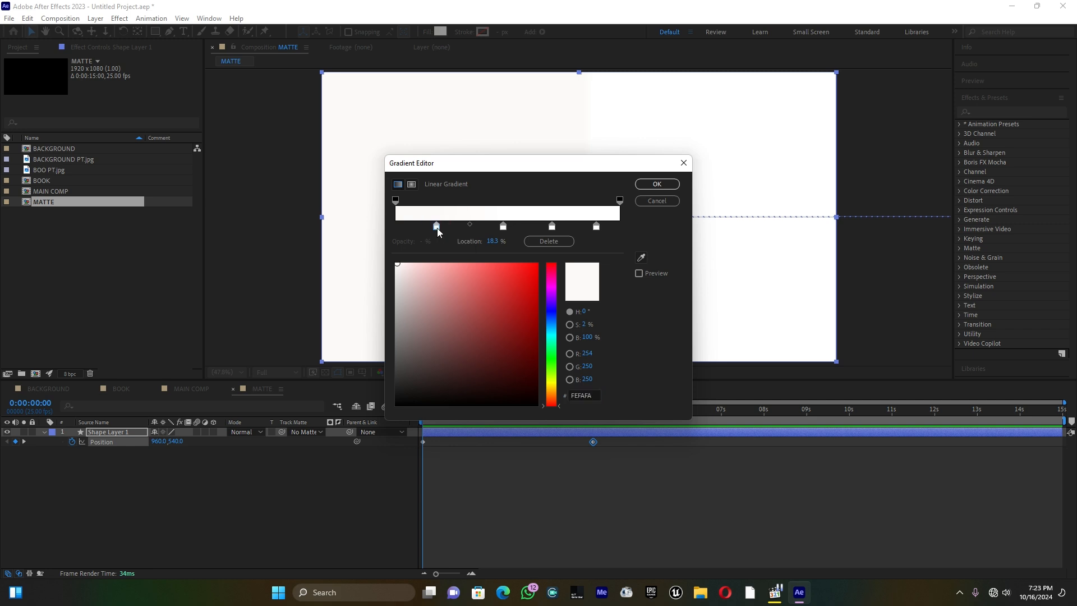
pyautogui.click(542, 239)
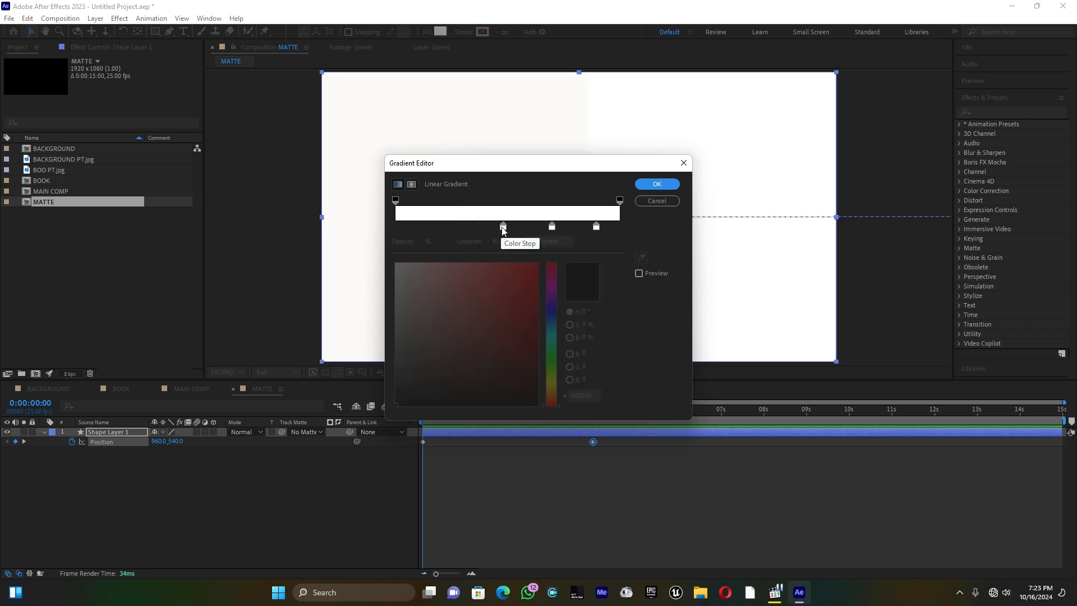
pyautogui.click(502, 227)
pyautogui.click(561, 241)
pyautogui.click(551, 227)
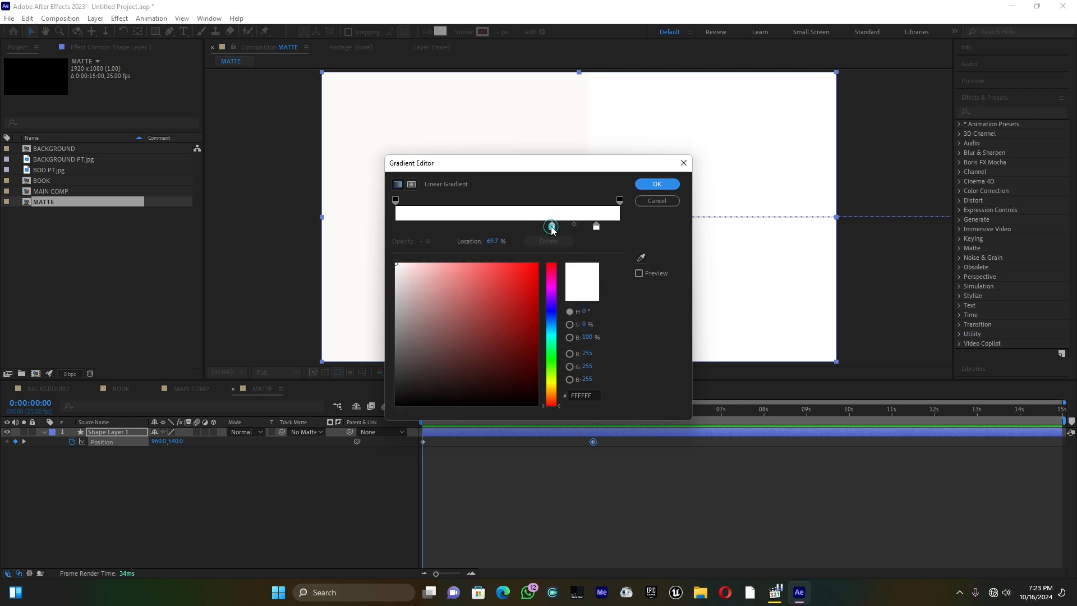
pyautogui.click(595, 227)
pyautogui.click(552, 227)
pyautogui.moveTo(489, 241); pyautogui.dragTo(514, 241)
pyautogui.click(490, 241)
pyautogui.click(552, 227)
pyautogui.moveTo(490, 243); pyautogui.dragTo(520, 244)
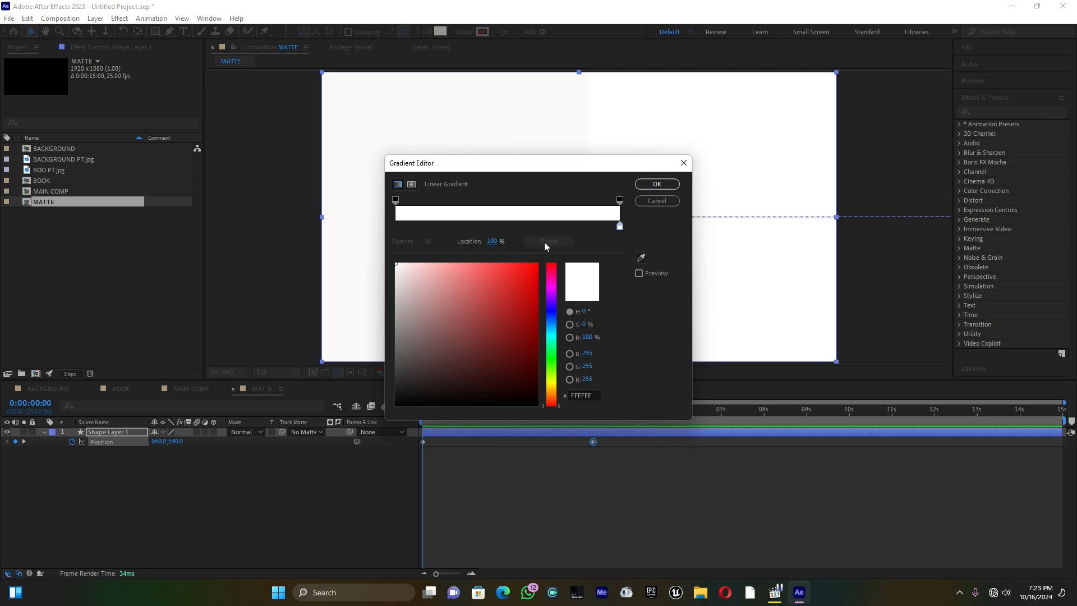
pyautogui.click(659, 184)
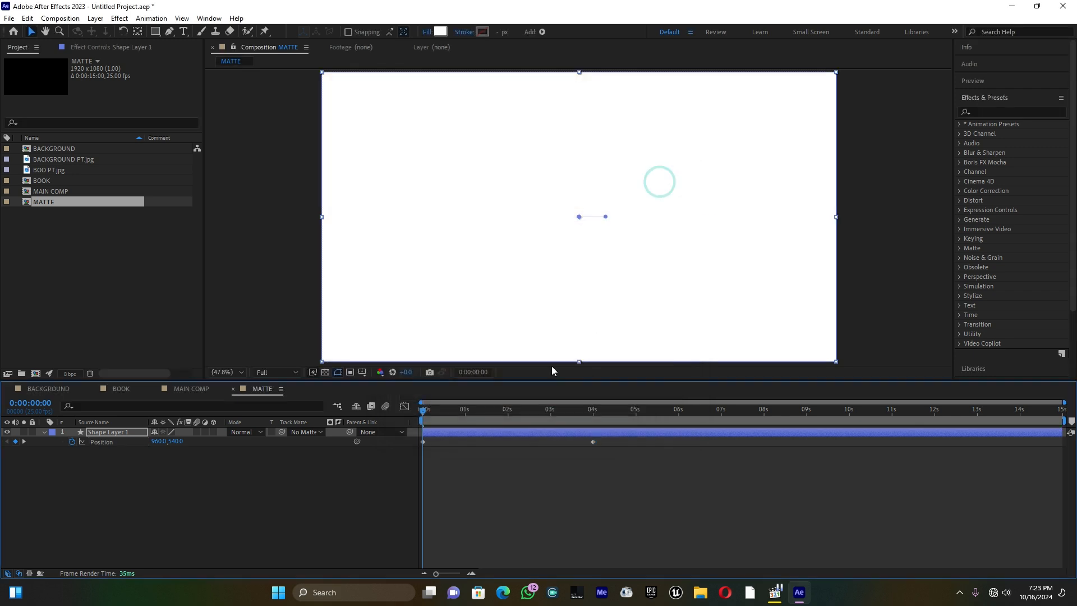
pyautogui.moveTo(463, 407); pyautogui.dragTo(401, 415)
pyautogui.press('space')
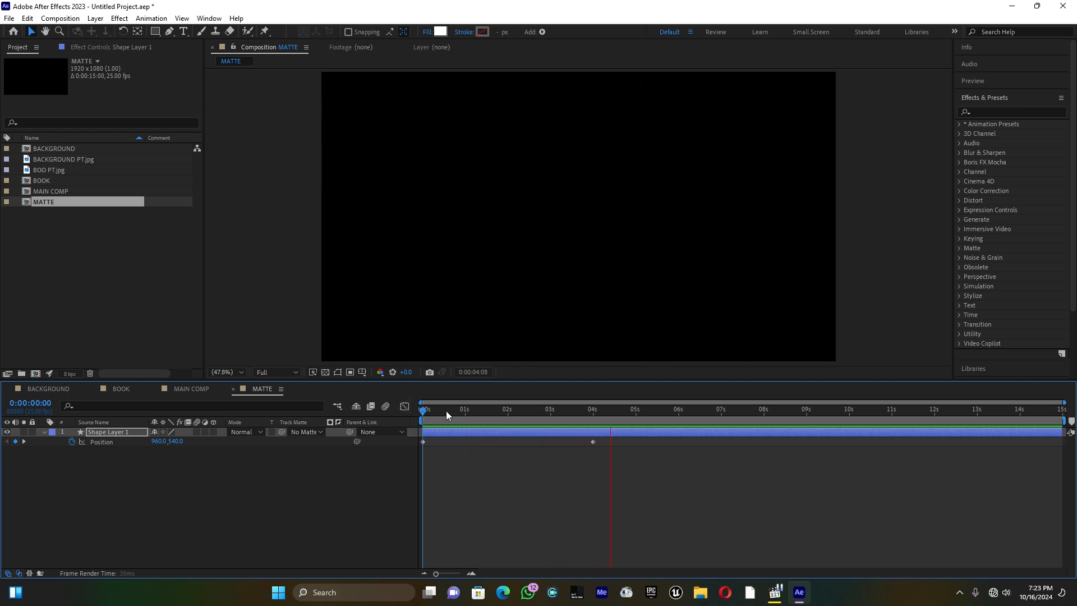
pyautogui.press('space')
pyautogui.press('space')
pyautogui.press('space')
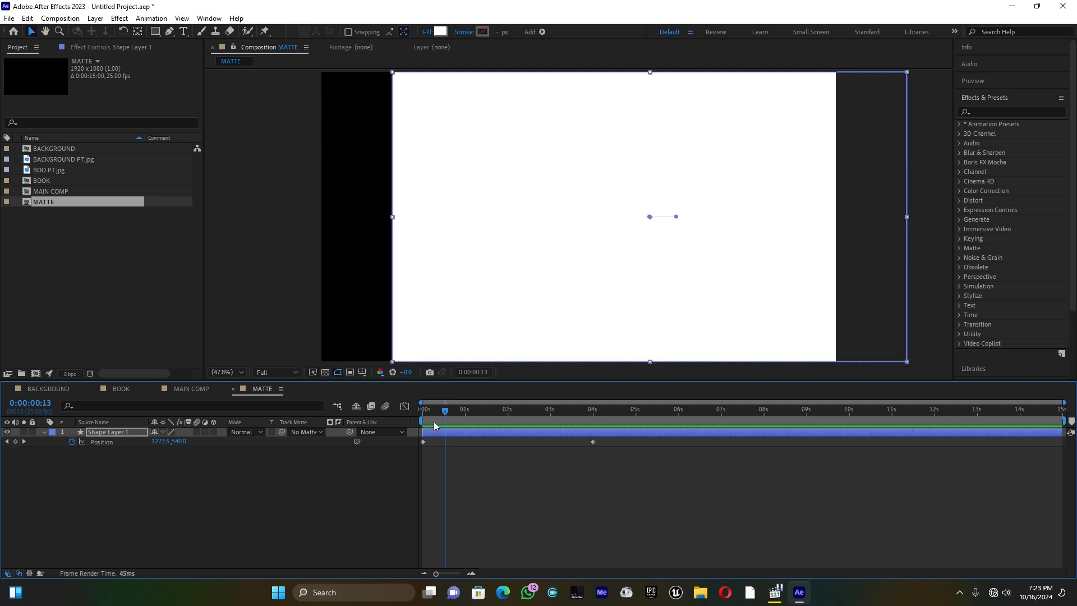
pyautogui.moveTo(435, 409); pyautogui.dragTo(411, 421)
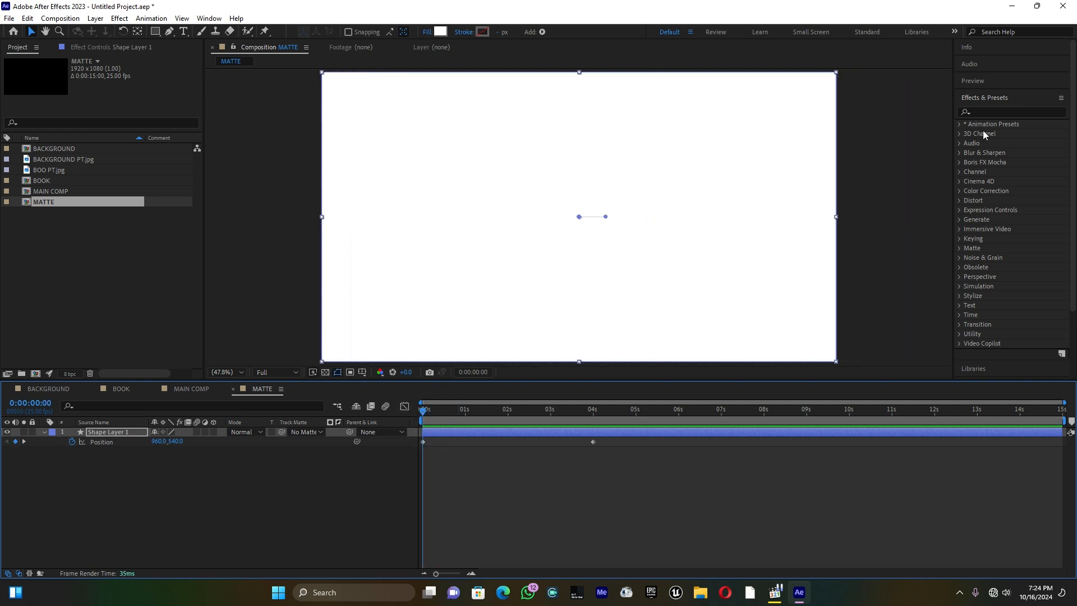
# Find the Turbulent Displace effect and apply it to Shape Layer 1
pyautogui.click(994, 111)
pyautogui.write('turb')
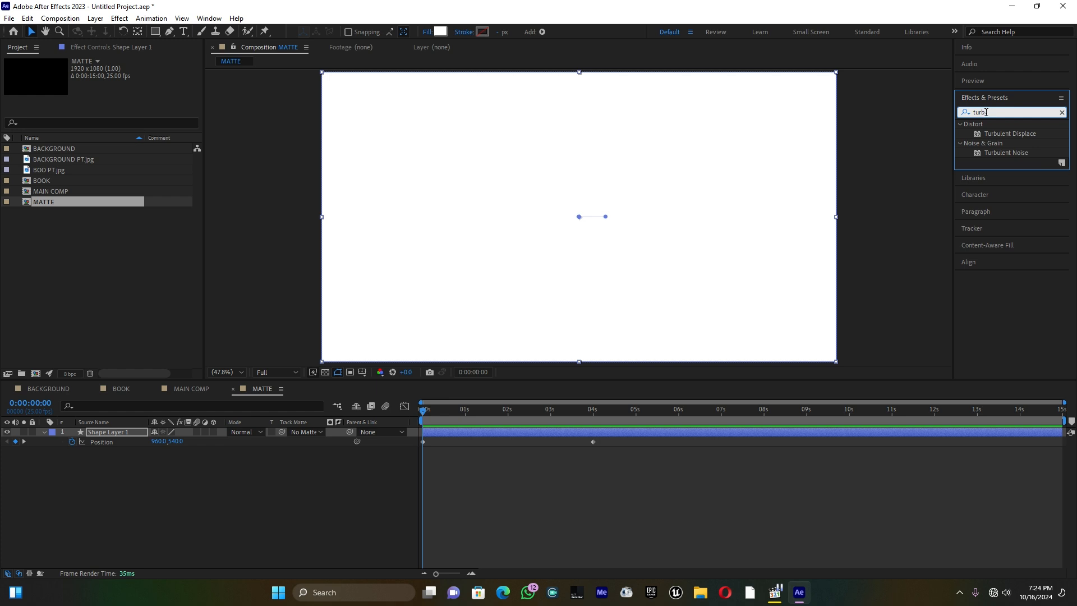
pyautogui.moveTo(1037, 137); pyautogui.dragTo(123, 432)
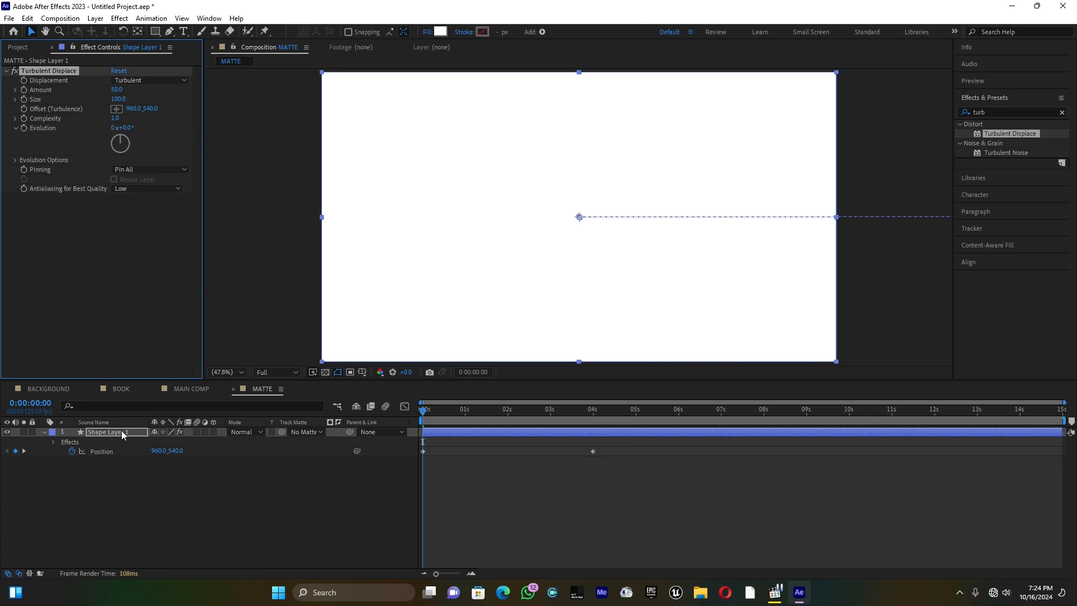
# With the matte's edge in view around 1 s, set Turbulent Displace to Amount 27, Size 291 and Complexity 10
pyautogui.moveTo(429, 410); pyautogui.dragTo(469, 412)
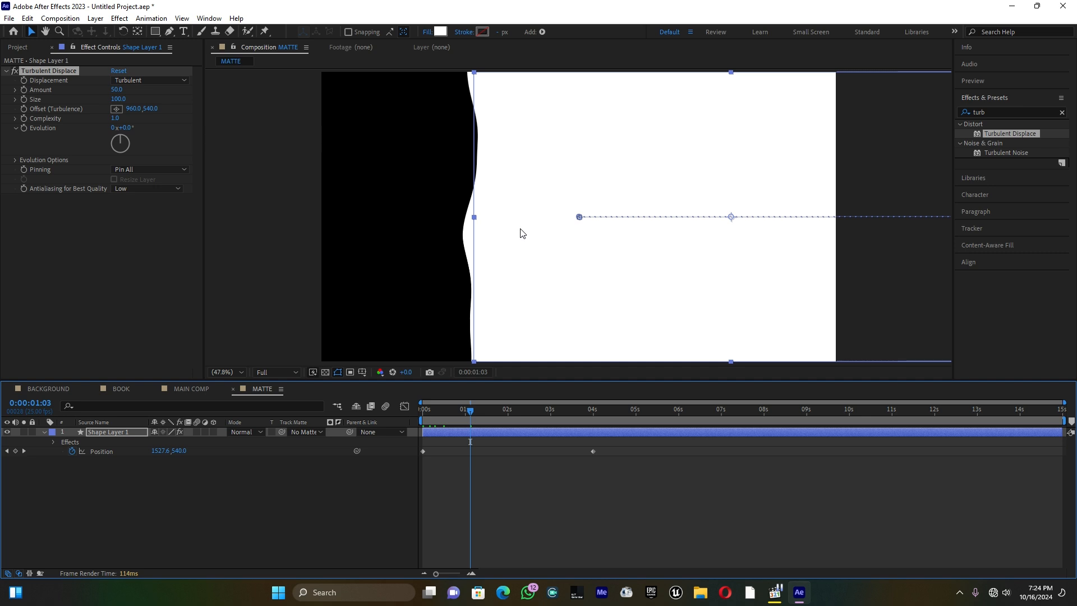
pyautogui.moveTo(117, 89)
pyautogui.mouseDown()
pyautogui.moveTo(104, 92)
pyautogui.moveTo(125, 90)
pyautogui.moveTo(109, 95)
pyautogui.mouseUp()
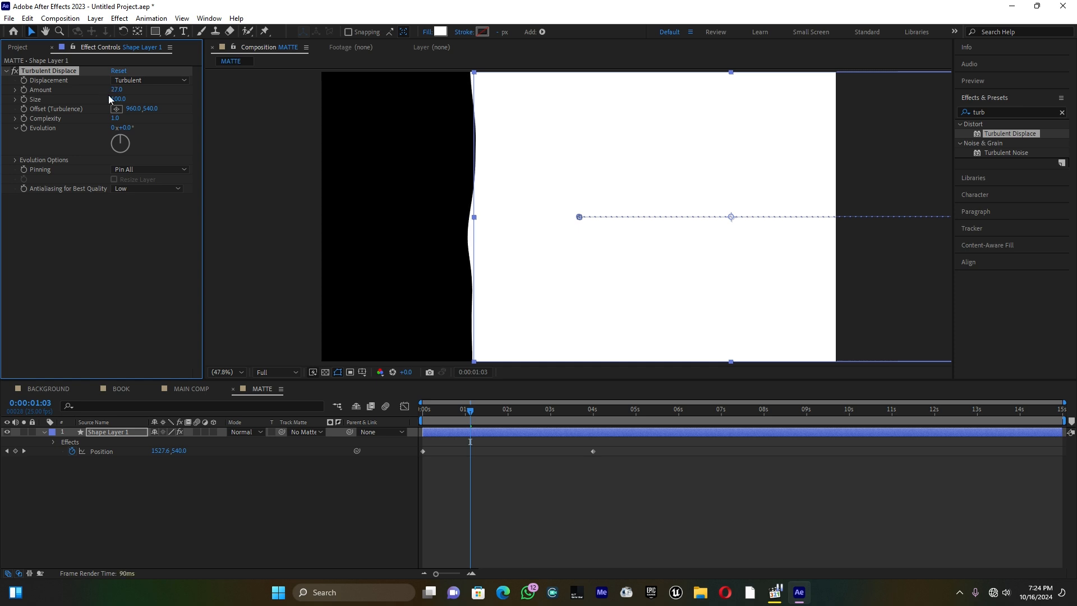
pyautogui.moveTo(118, 99); pyautogui.dragTo(219, 97)
pyautogui.moveTo(131, 118); pyautogui.dragTo(230, 109)
pyautogui.click(115, 118)
pyautogui.write('10')
pyautogui.press('Return')
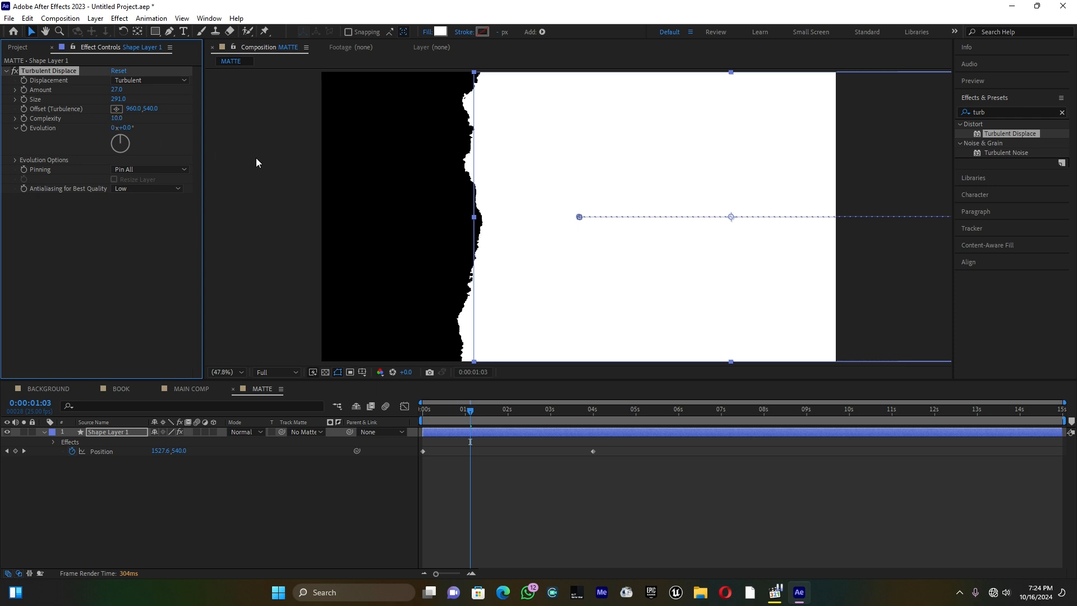
# Duplicate the BOOK layer in MAIN COMP, hide the upper copy and select the lower one
pyautogui.click(193, 389)
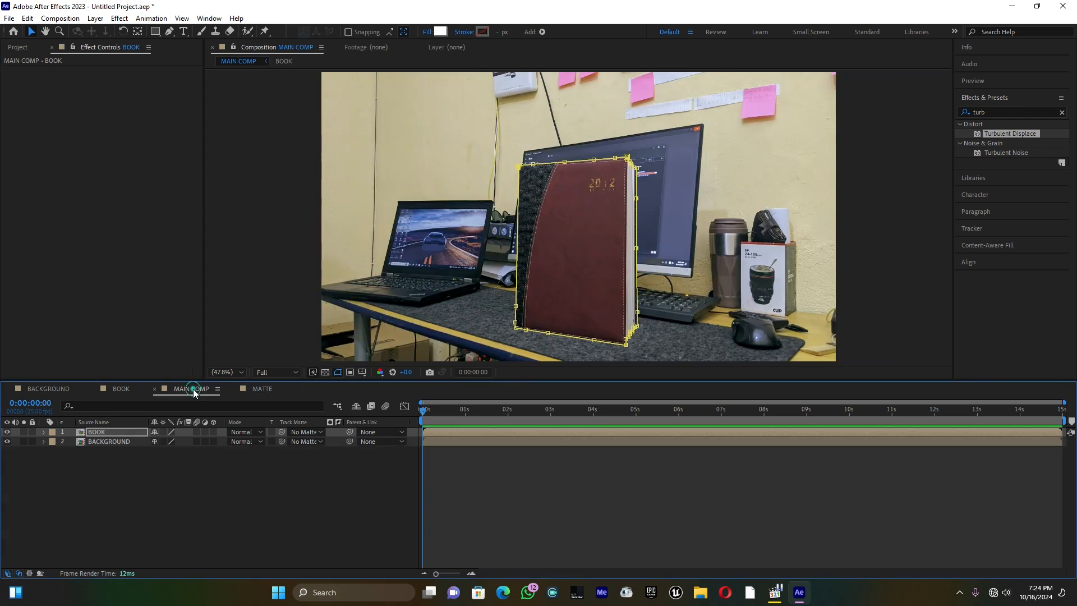
pyautogui.click(97, 436)
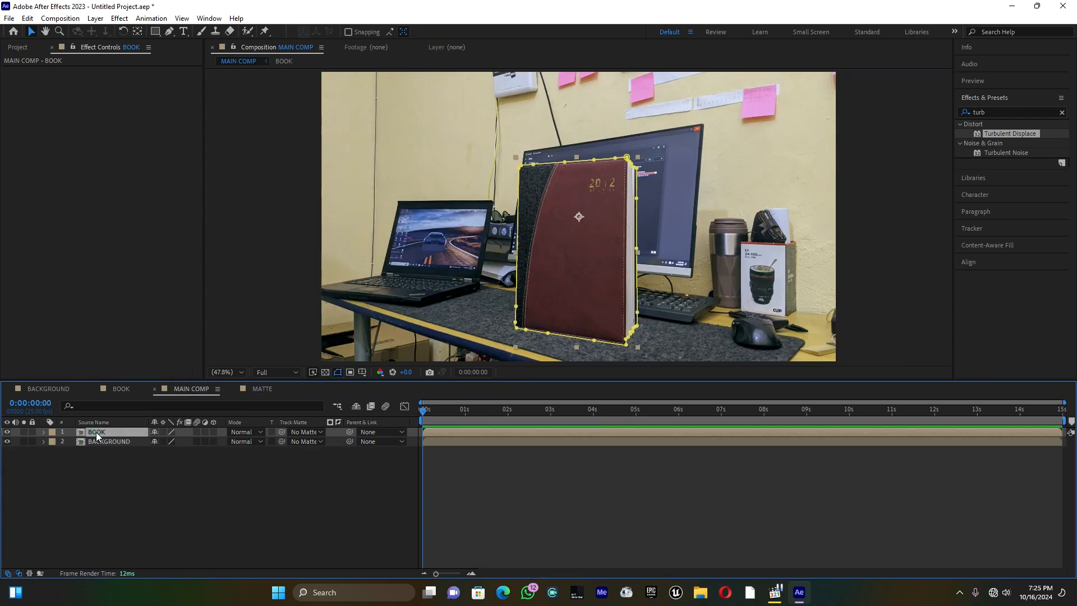
pyautogui.hotkey('ctrl', 'd')
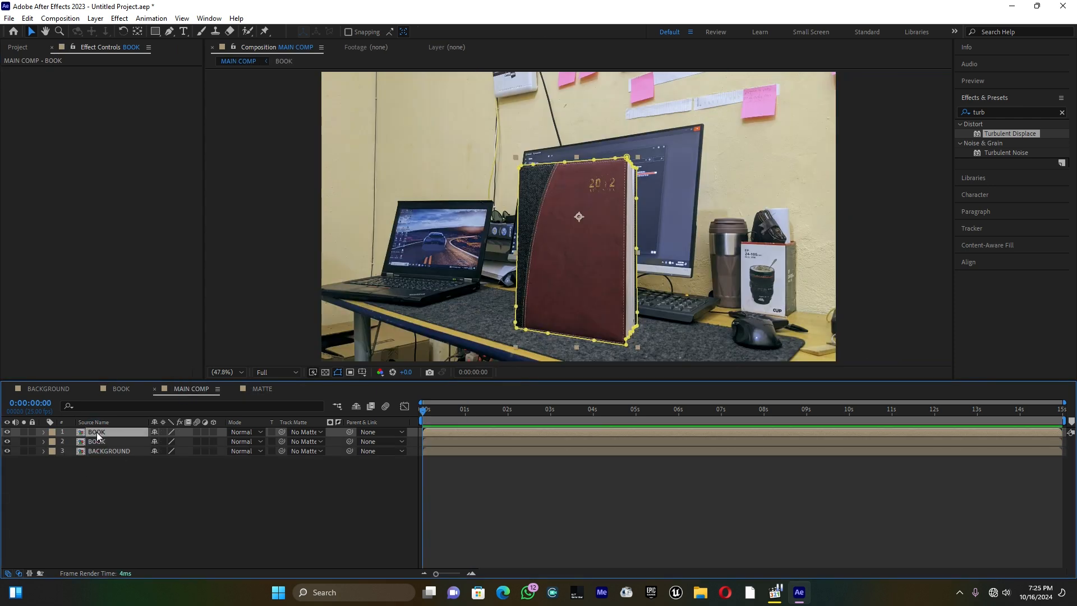
pyautogui.click(7, 432)
pyautogui.click(101, 442)
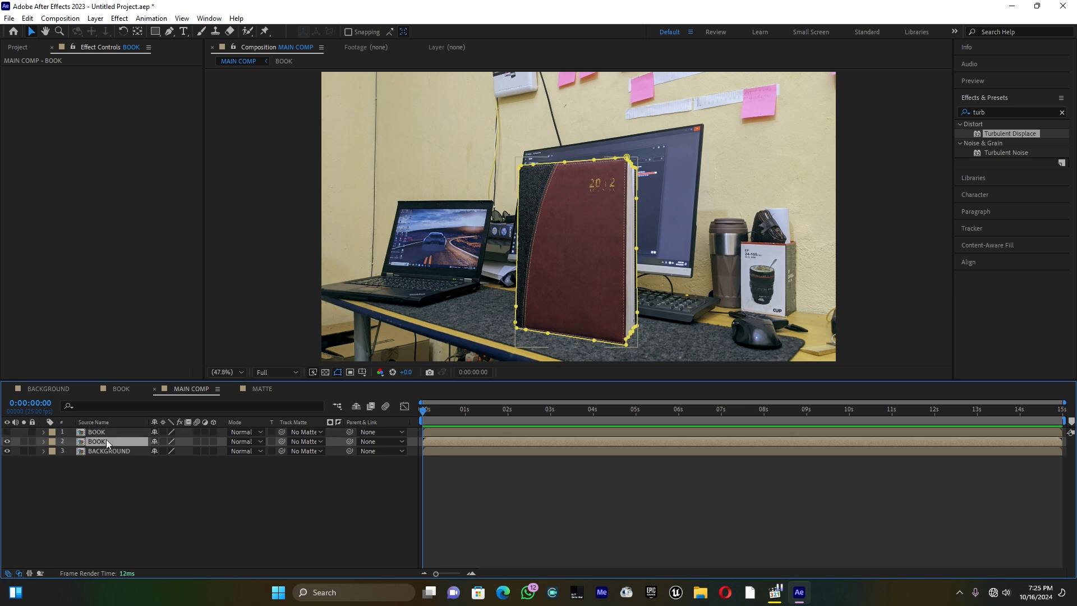
pyautogui.click(16, 48)
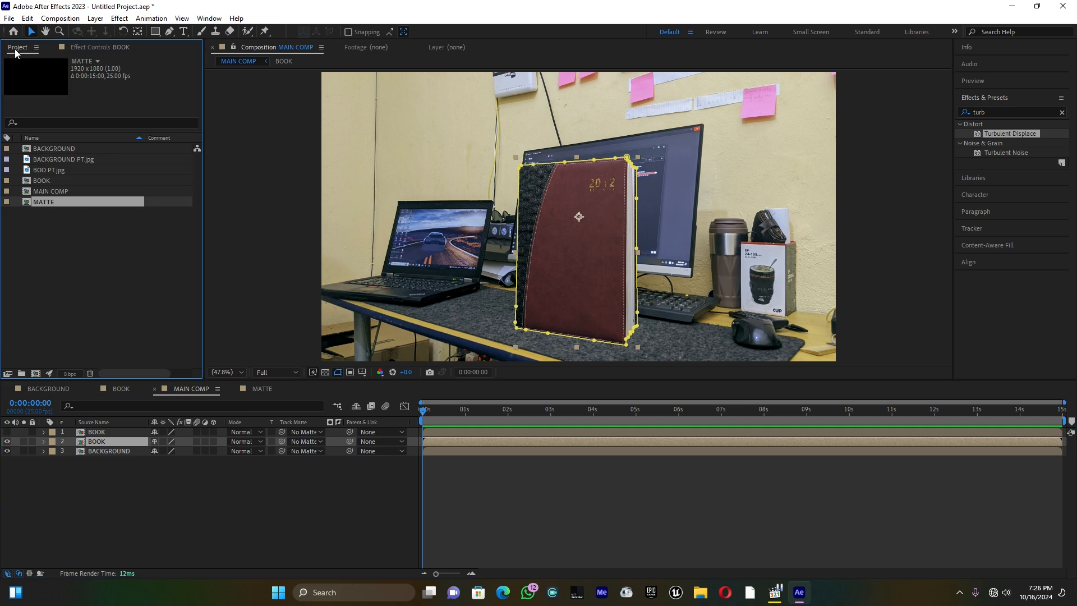
# Add the MATTE composition as the top layer of MAIN COMP, assign it as the lower BOOK layer's track matte and preview the transition
pyautogui.moveTo(52, 204); pyautogui.dragTo(109, 429)
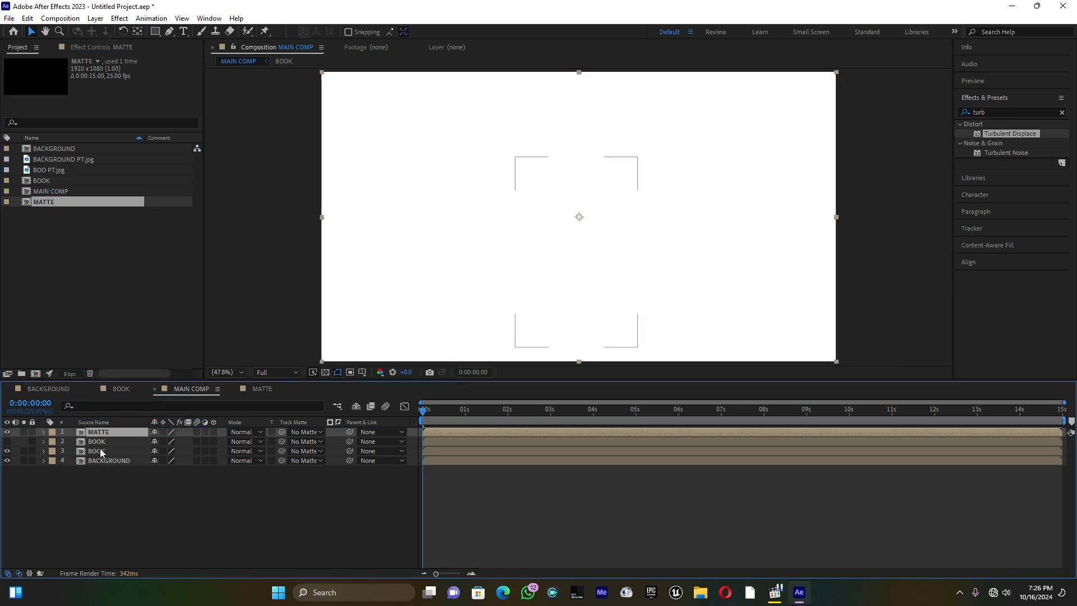
pyautogui.click(96, 451)
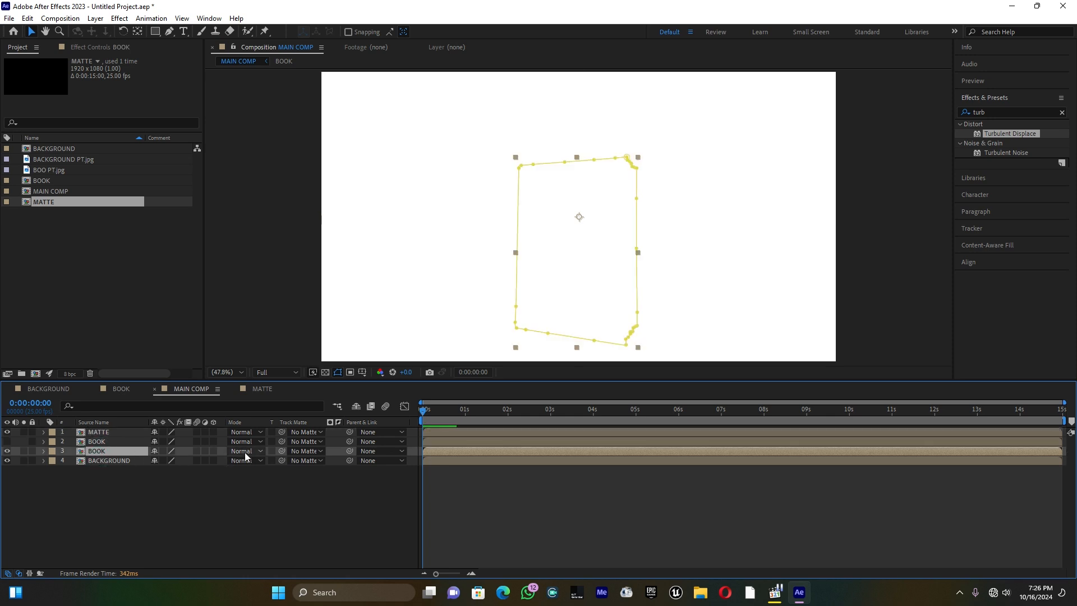
pyautogui.moveTo(281, 451); pyautogui.dragTo(117, 431)
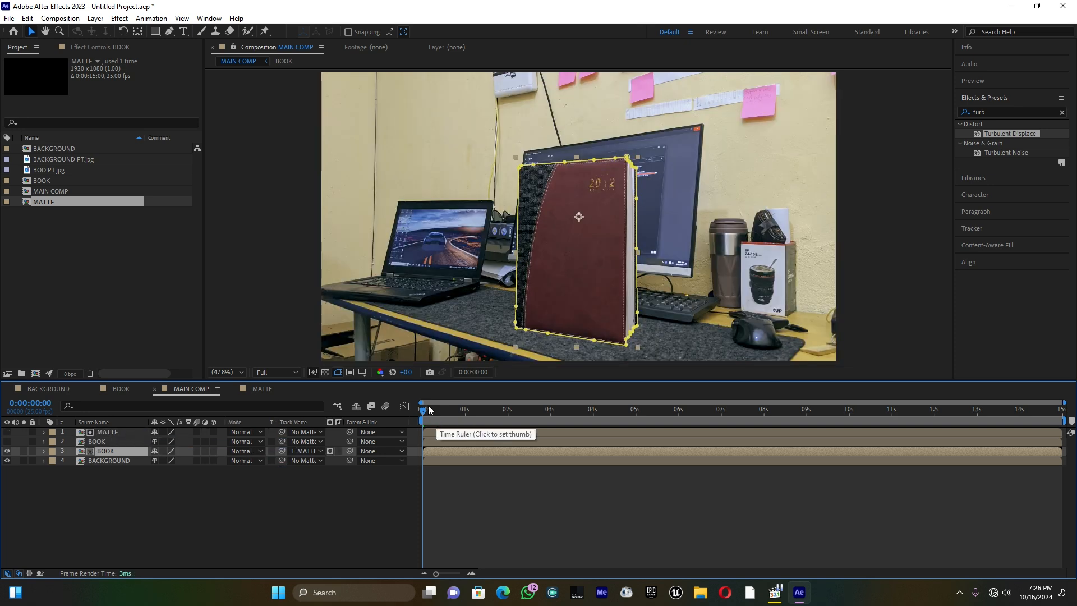
pyautogui.moveTo(424, 413); pyautogui.dragTo(486, 421)
pyautogui.press('space')
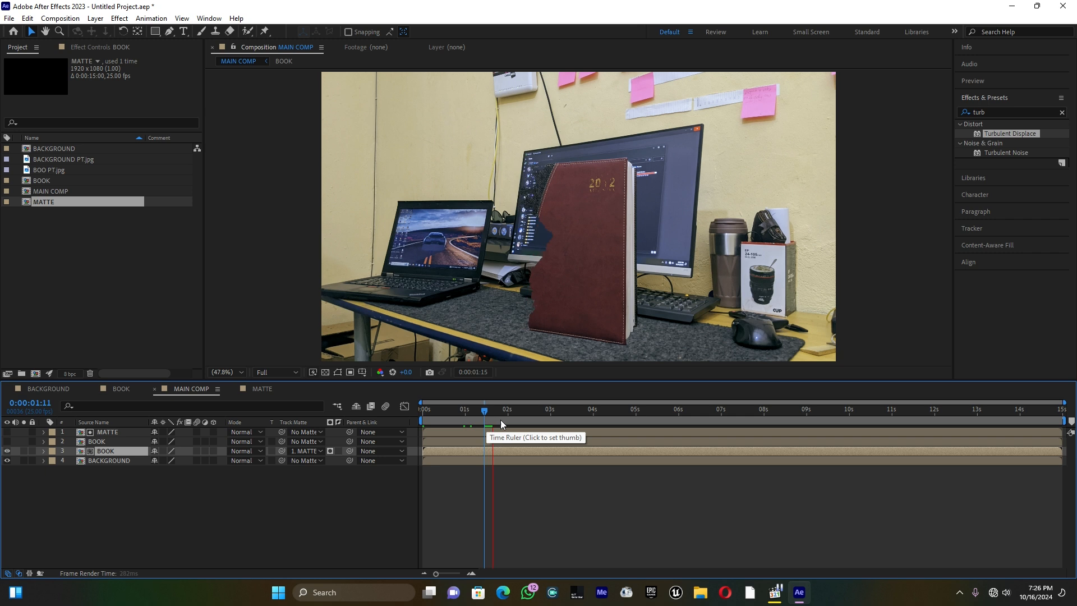
pyautogui.click(505, 415)
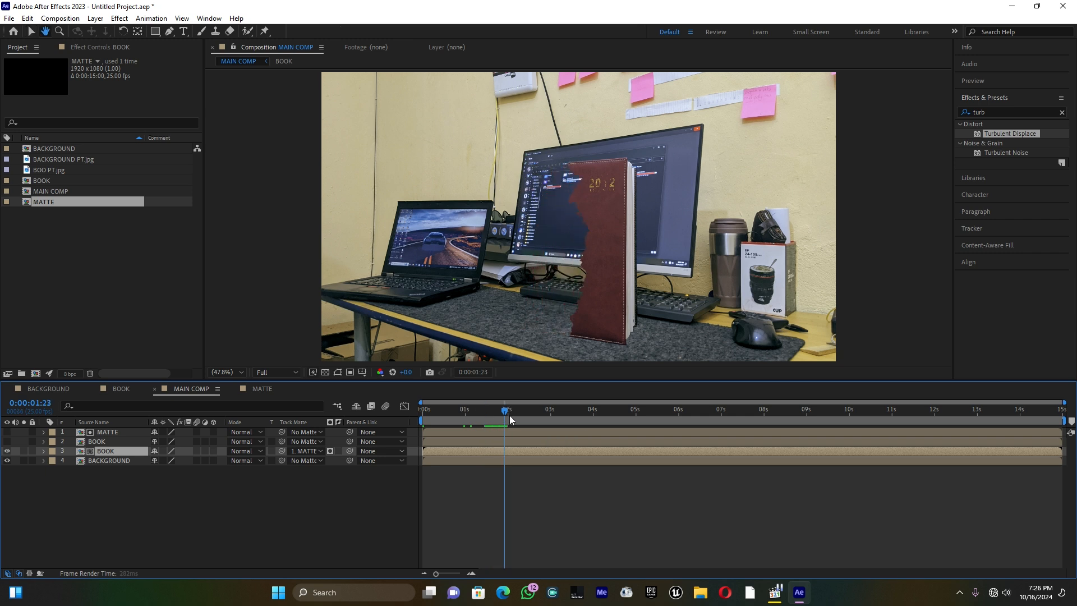
pyautogui.moveTo(505, 415); pyautogui.dragTo(503, 415)
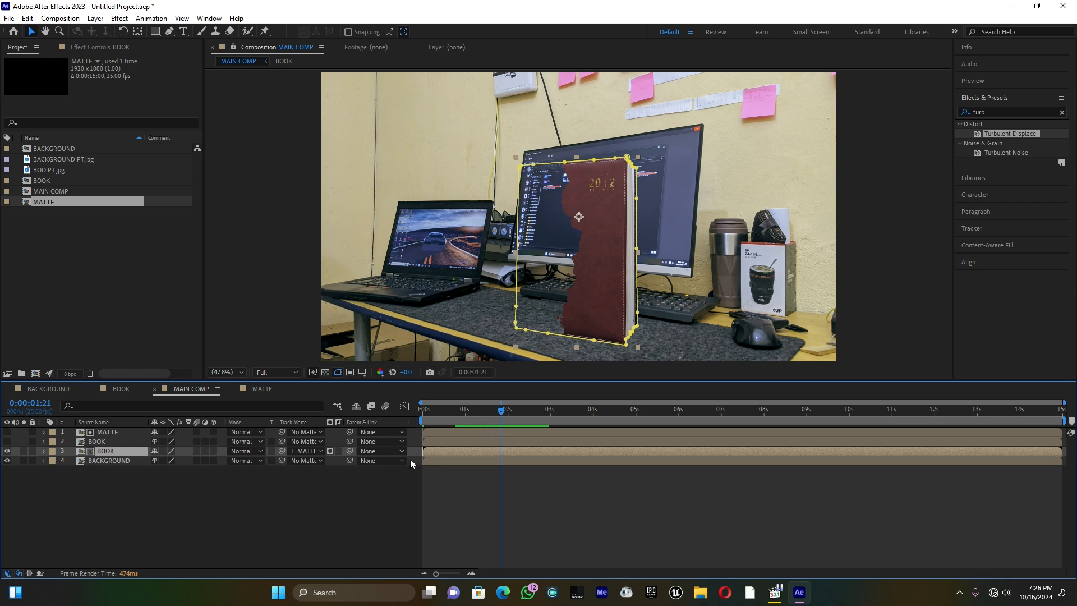
# Invert the track matte on the lower BOOK layer and preview the animation between about 1 and 2 seconds
pyautogui.click(339, 451)
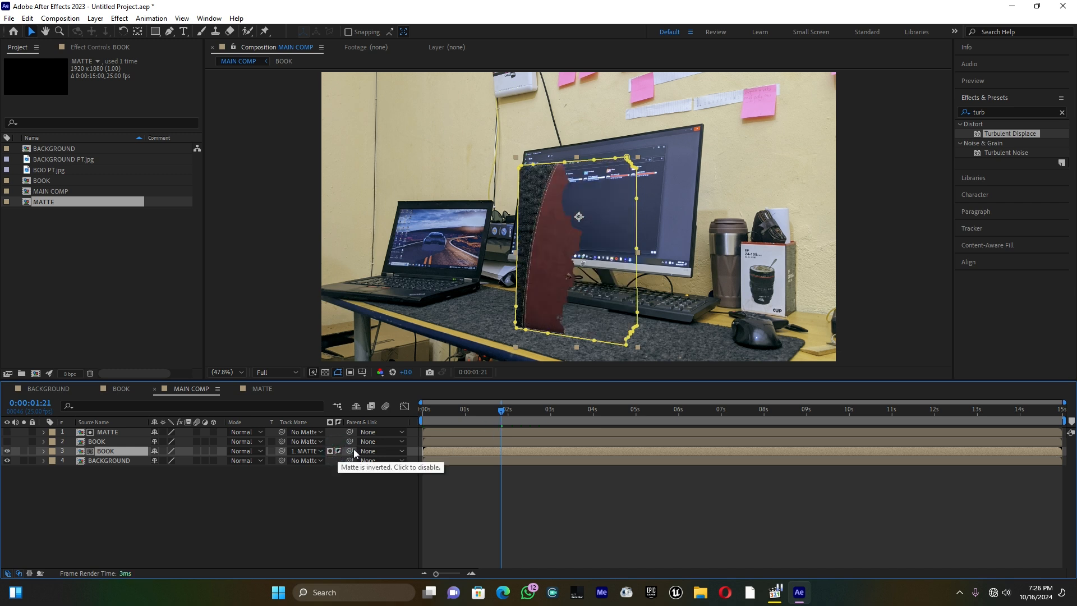
pyautogui.moveTo(503, 414); pyautogui.dragTo(476, 413)
pyautogui.press('space')
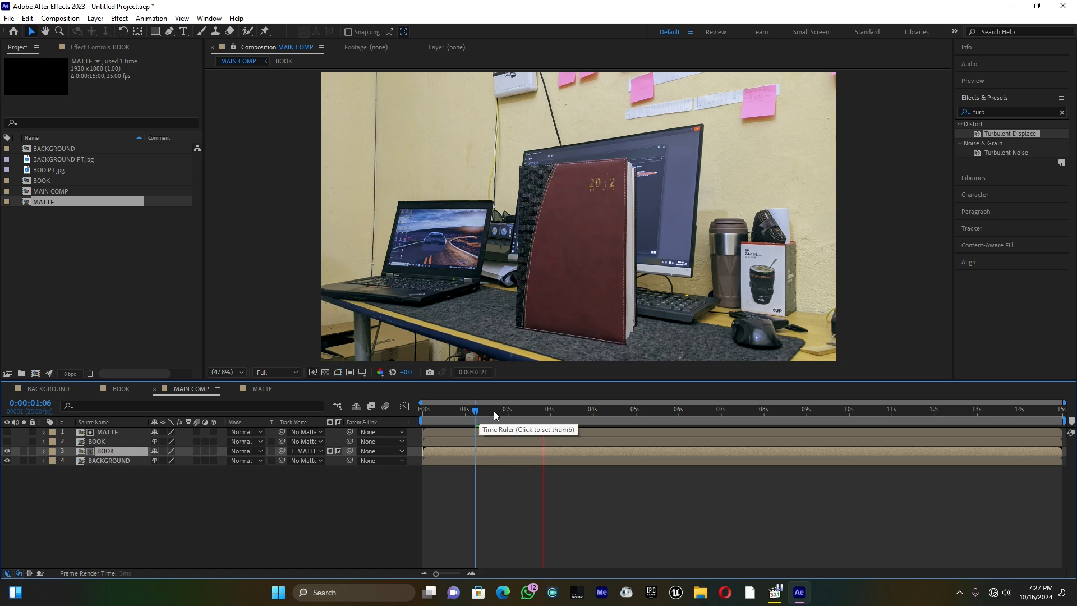
pyautogui.press('space')
pyautogui.click(488, 408)
pyautogui.moveTo(488, 412); pyautogui.dragTo(496, 413)
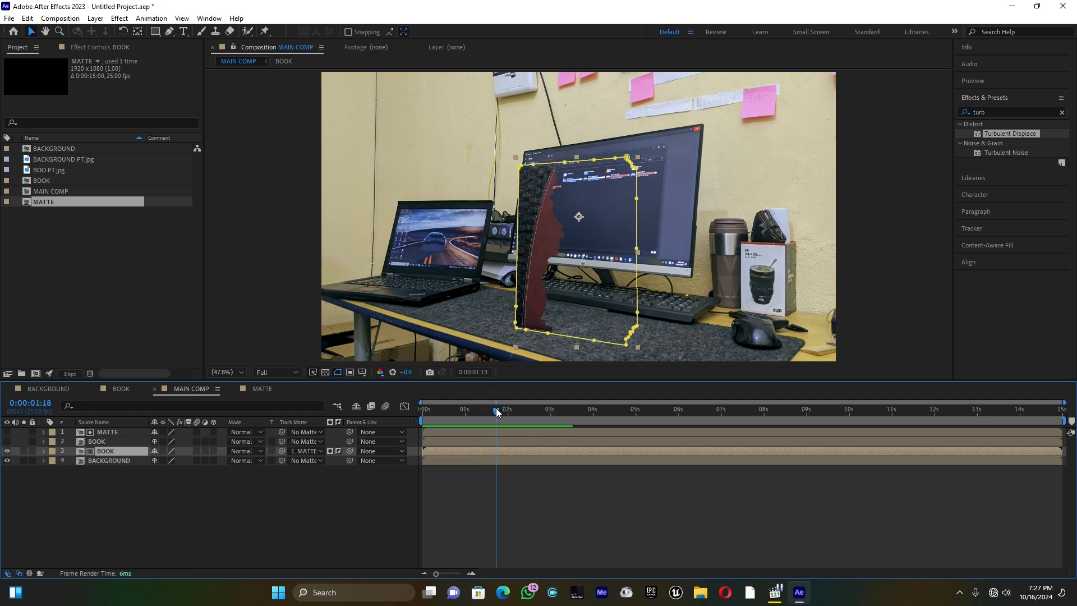
# Make the MATTE layer visible, rotate it to -56° and shift it slightly right in the frame
pyautogui.click(9, 432)
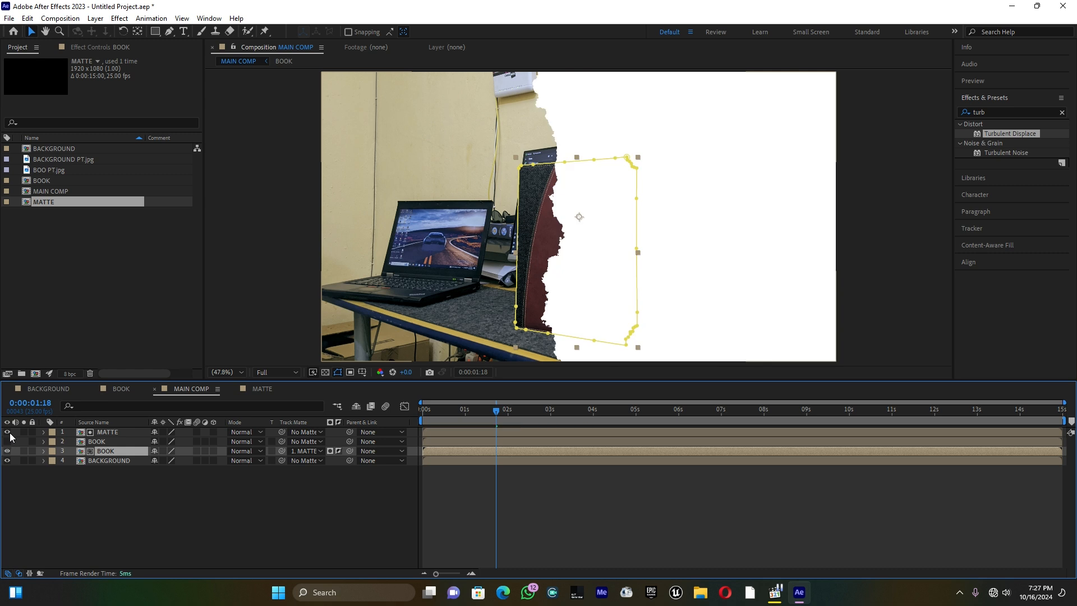
pyautogui.click(80, 433)
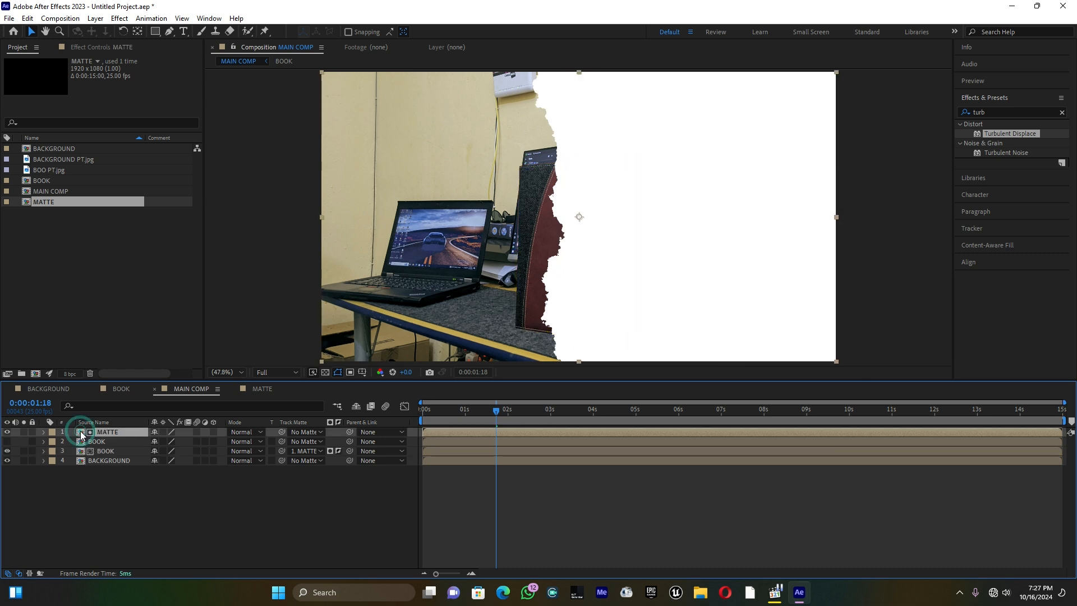
pyautogui.press('r')
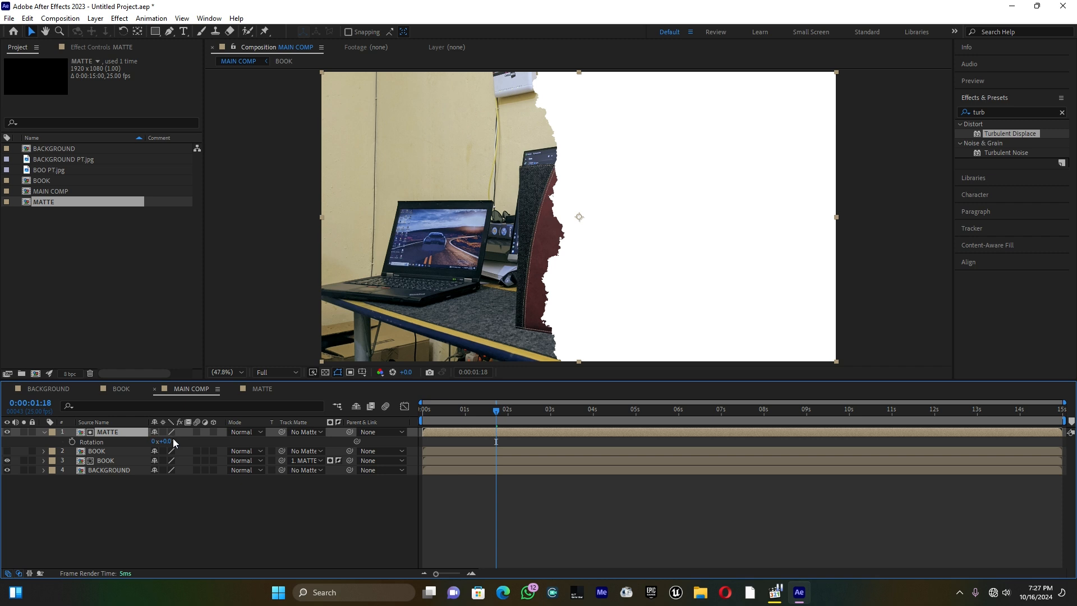
pyautogui.moveTo(166, 444); pyautogui.dragTo(135, 442)
pyautogui.moveTo(620, 247)
pyautogui.mouseDown()
pyautogui.moveTo(616, 277)
pyautogui.moveTo(622, 228)
pyautogui.moveTo(617, 242)
pyautogui.moveTo(652, 197)
pyautogui.moveTo(649, 163)
pyautogui.moveTo(707, 92)
pyautogui.moveTo(671, 144)
pyautogui.moveTo(630, 246)
pyautogui.mouseUp()
pyautogui.moveTo(470, 415); pyautogui.dragTo(440, 421)
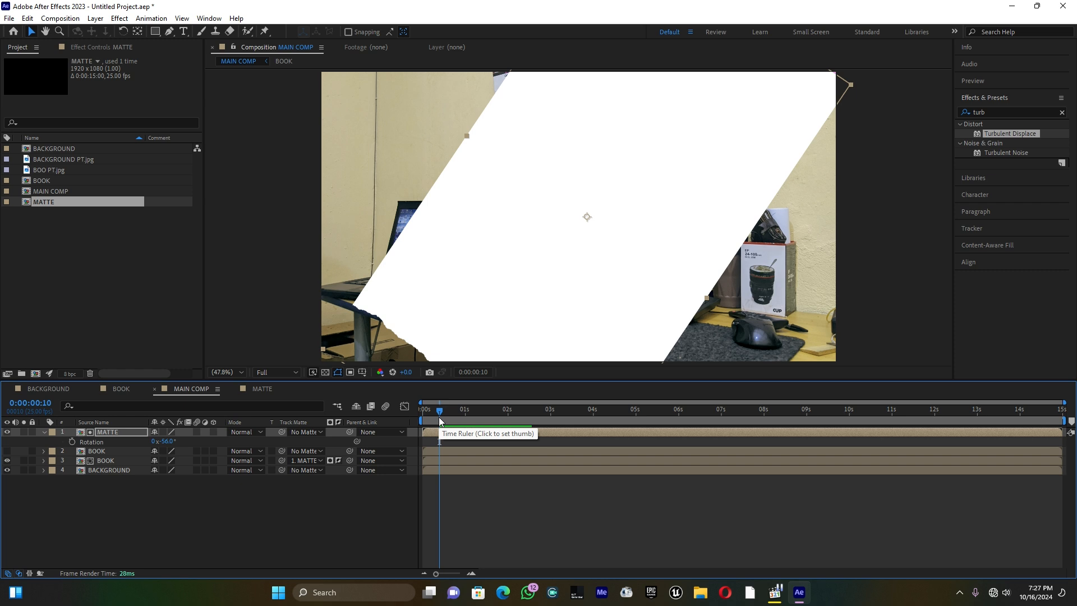
# Hide the MATTE layer, set its rotation to -67° and preview the diagonal book reveal
pyautogui.click(8, 432)
pyautogui.press('space')
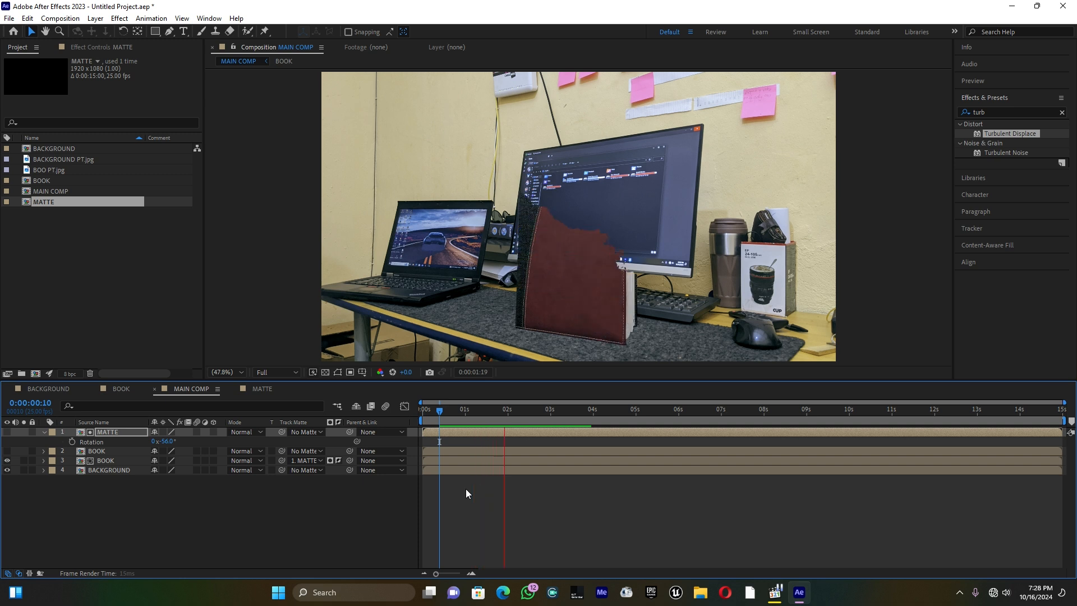
pyautogui.moveTo(527, 411); pyautogui.dragTo(497, 415)
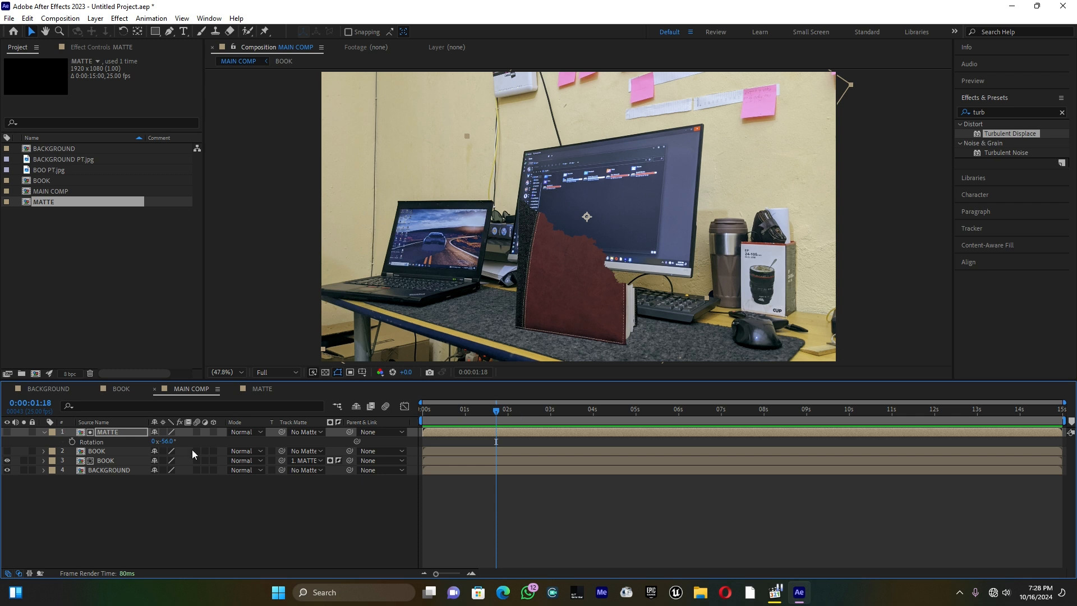
pyautogui.moveTo(165, 441); pyautogui.dragTo(161, 445)
pyautogui.moveTo(466, 413); pyautogui.dragTo(444, 413)
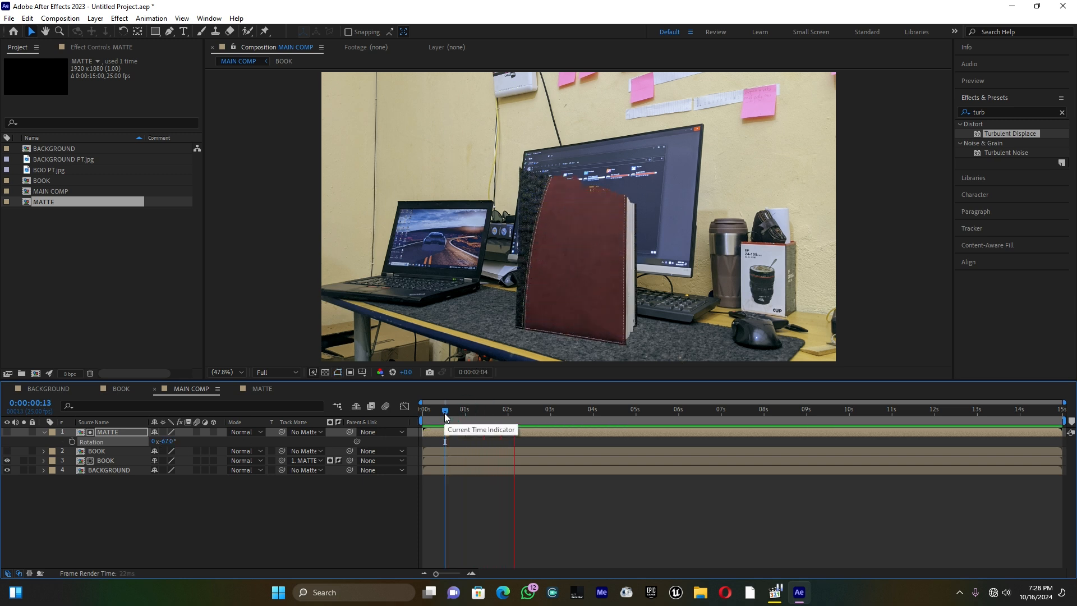
pyautogui.press('space')
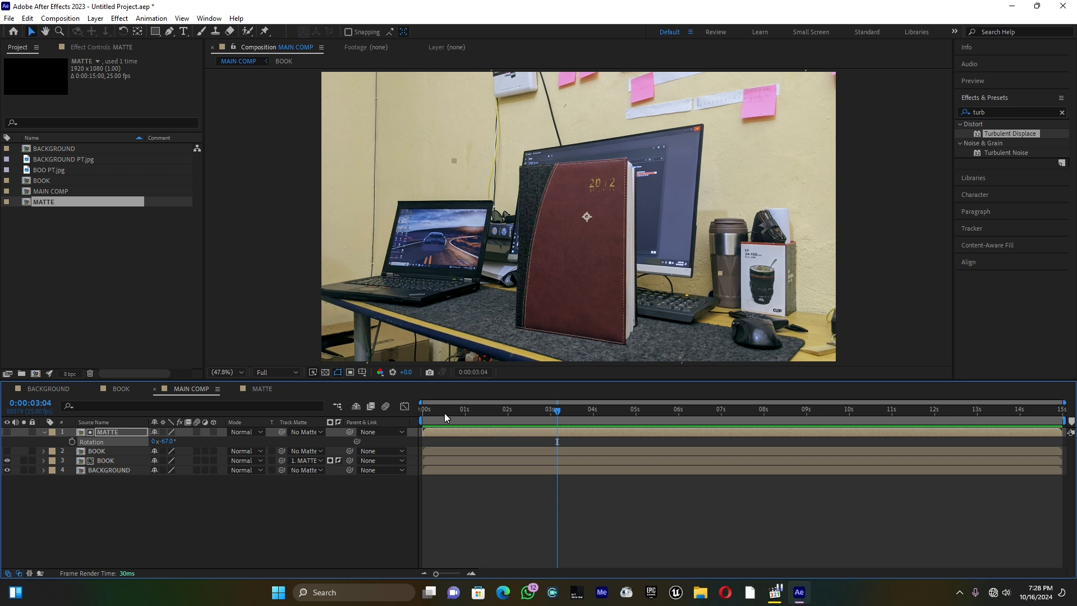
pyautogui.click(44, 432)
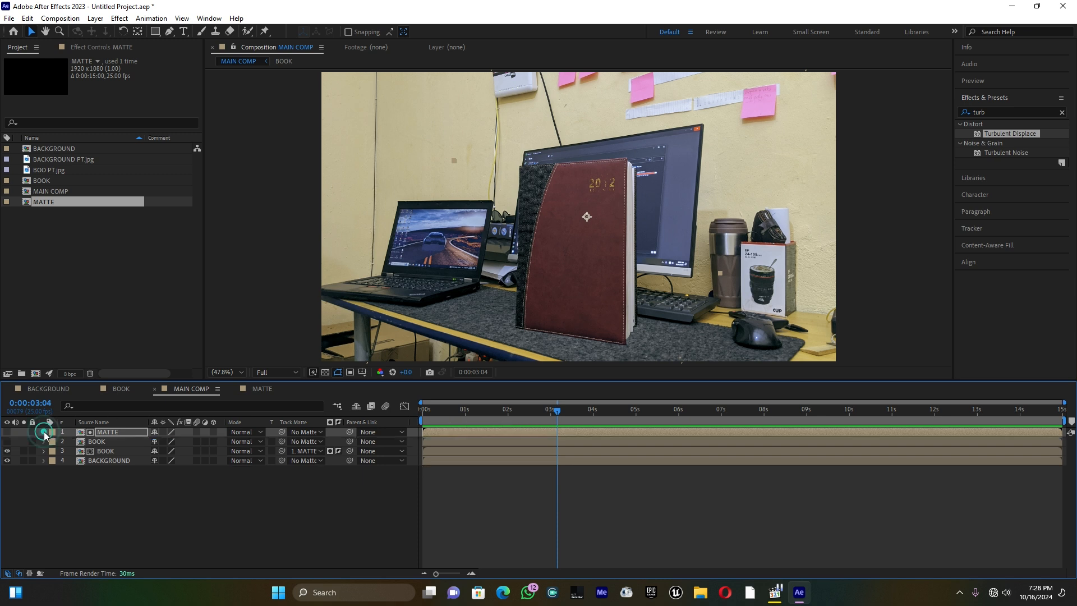
# Move the time to 0:00:01:17, place the hidden BOOK copy above MATTE and make it visible
pyautogui.click(97, 442)
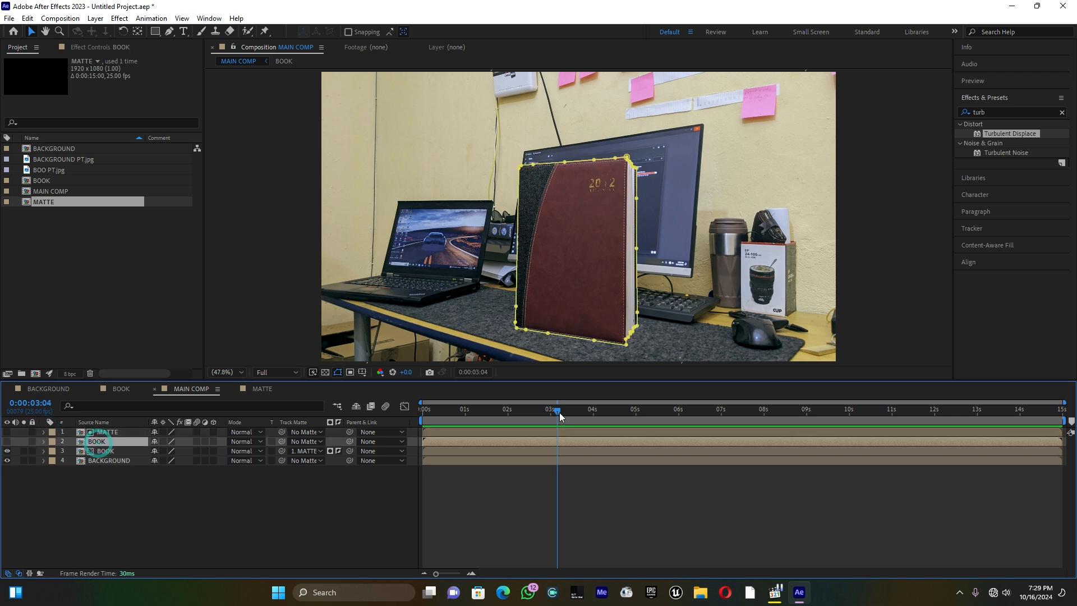
pyautogui.moveTo(557, 410); pyautogui.dragTo(501, 415)
pyautogui.click(6, 441)
pyautogui.click(7, 441)
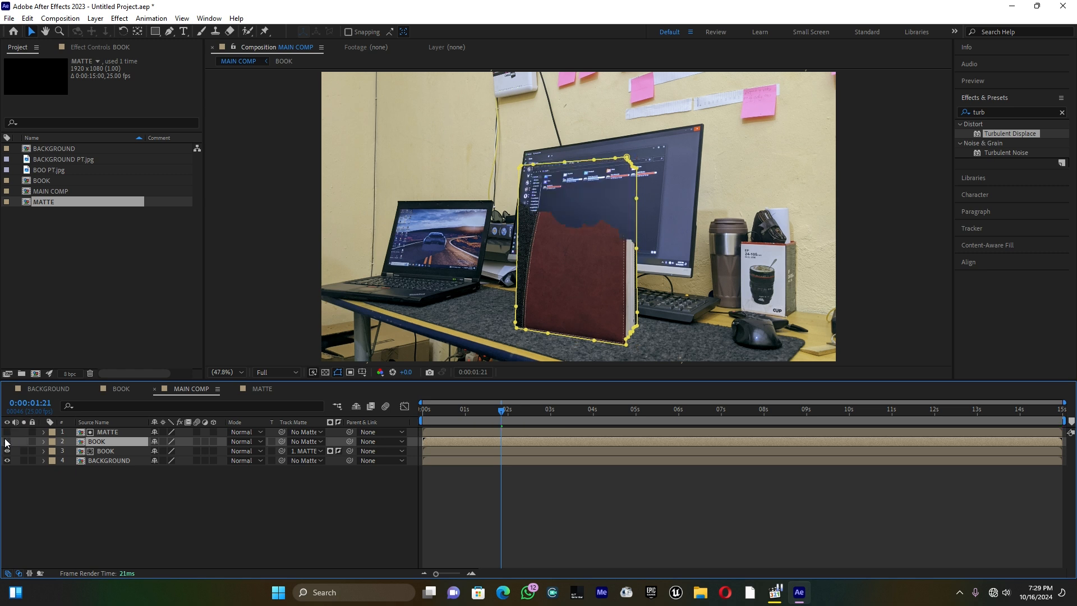
pyautogui.moveTo(503, 410); pyautogui.dragTo(495, 411)
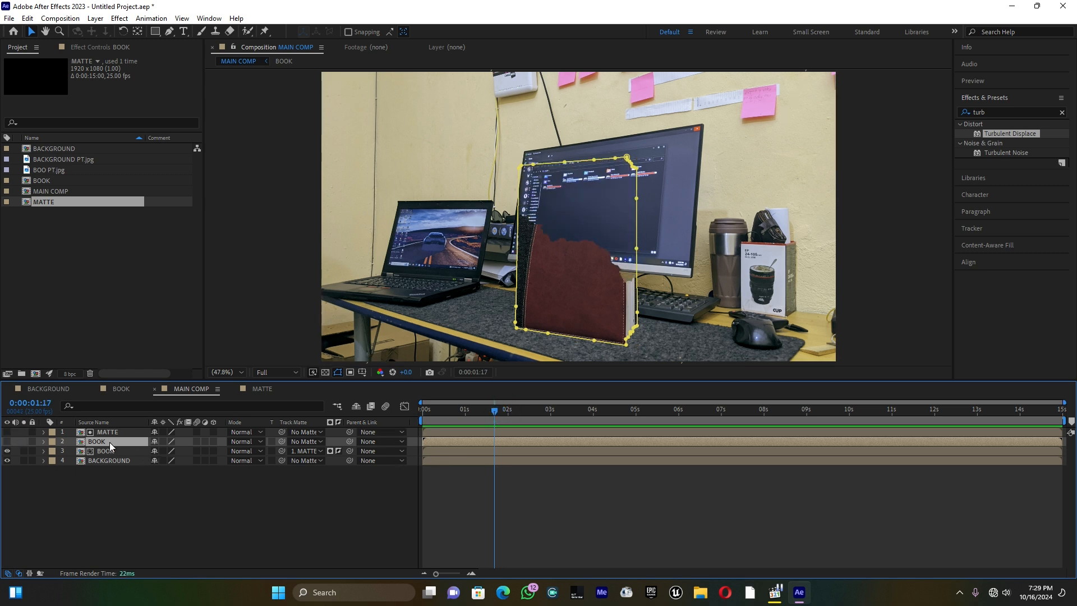
pyautogui.moveTo(110, 442); pyautogui.dragTo(113, 429)
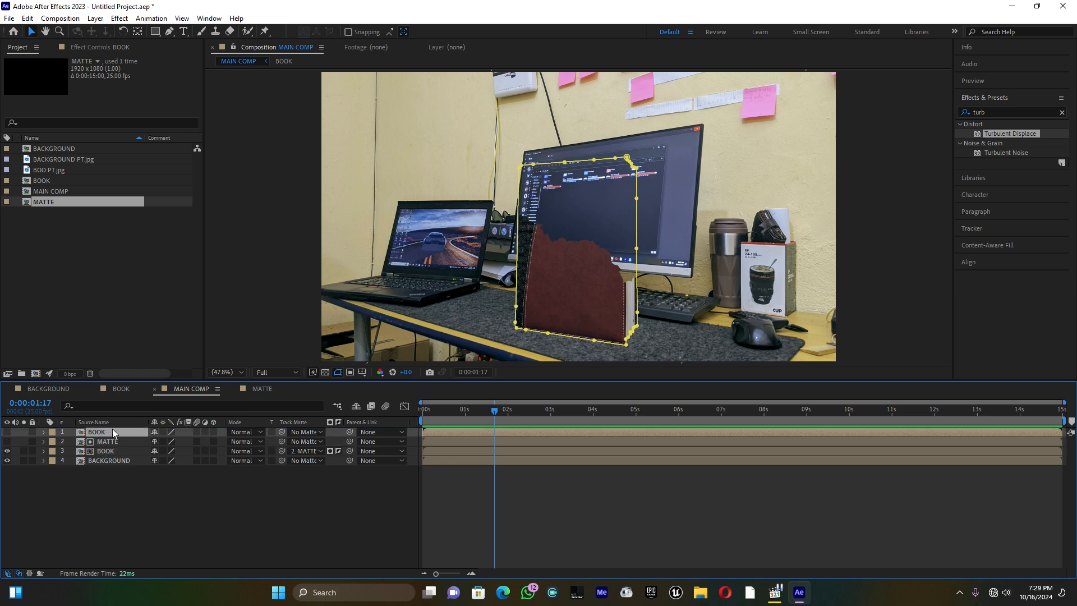
pyautogui.click(6, 432)
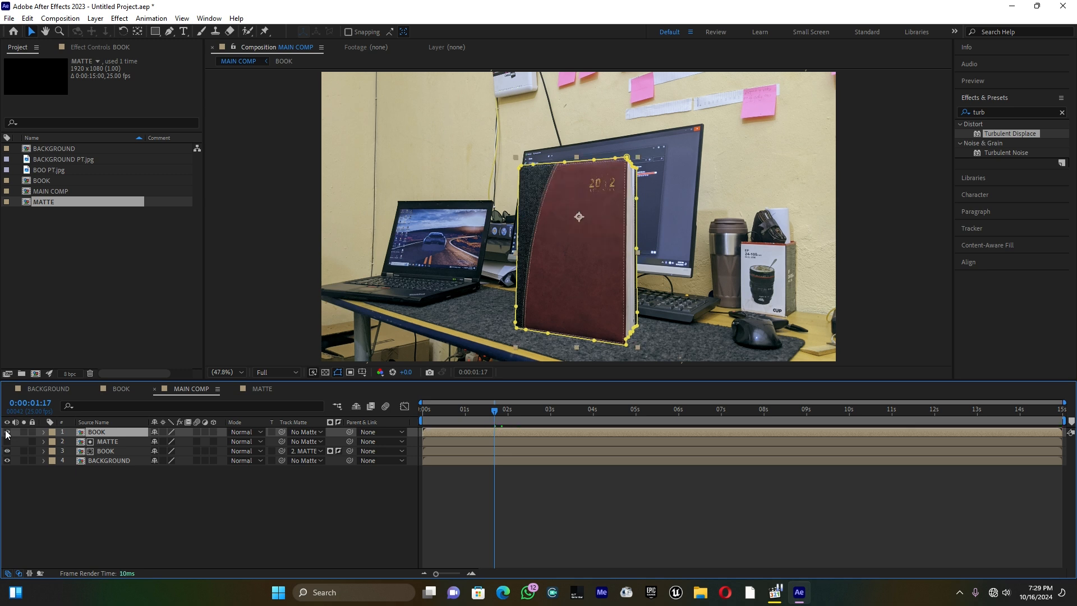
# Duplicate the MATTE layer and place the copy above the upper BOOK layer
pyautogui.click(106, 442)
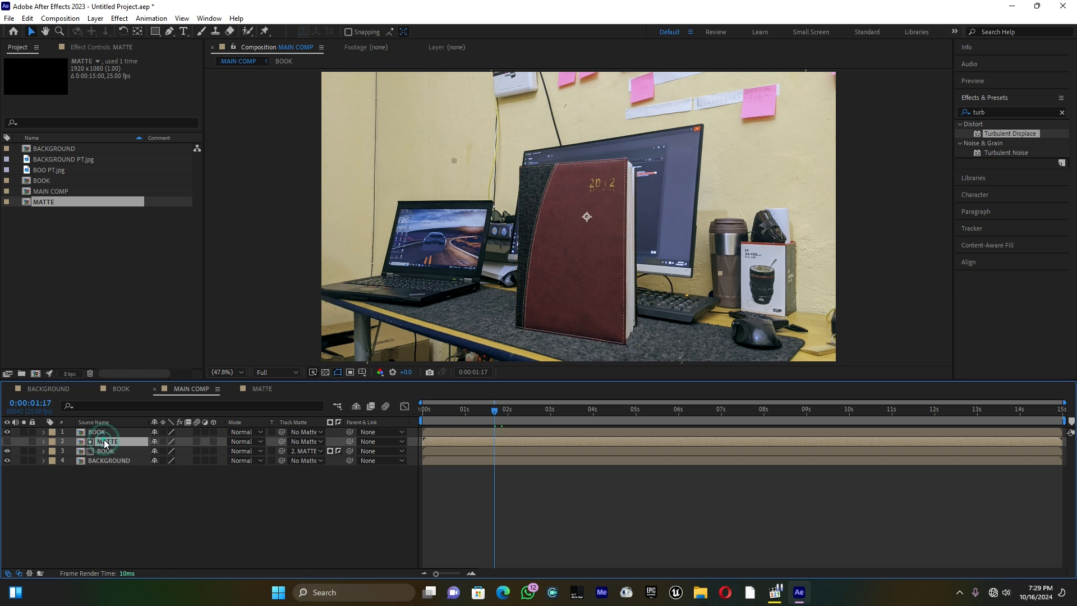
pyautogui.hotkey('ctrl', 'd')
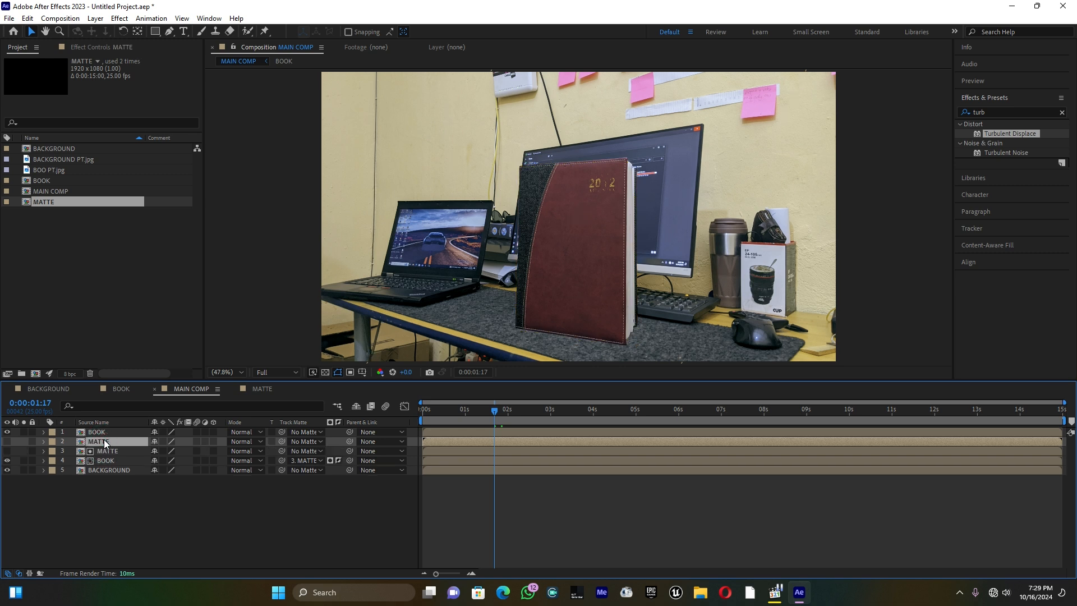
pyautogui.moveTo(105, 444); pyautogui.dragTo(107, 430)
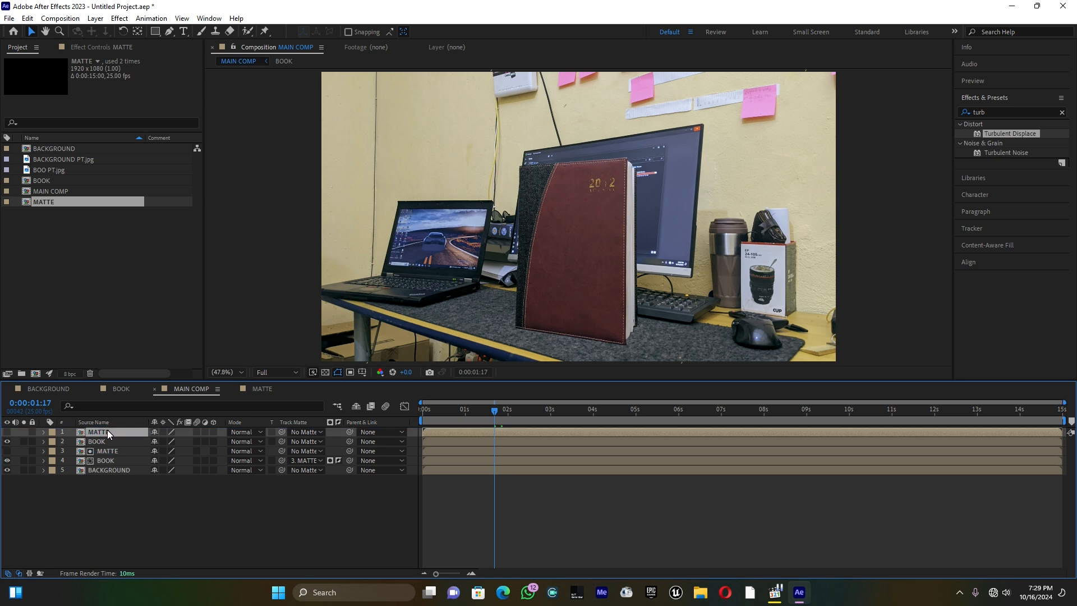
# Assign the top MATTE copy as the upper BOOK layer's track matte and invert it
pyautogui.click(107, 441)
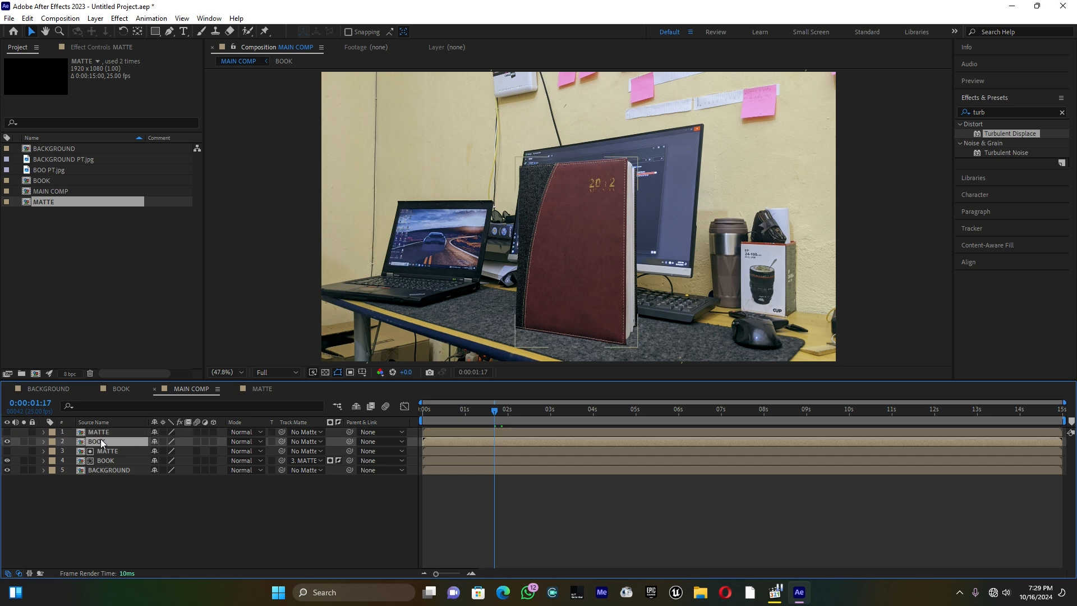
pyautogui.moveTo(282, 442); pyautogui.dragTo(119, 431)
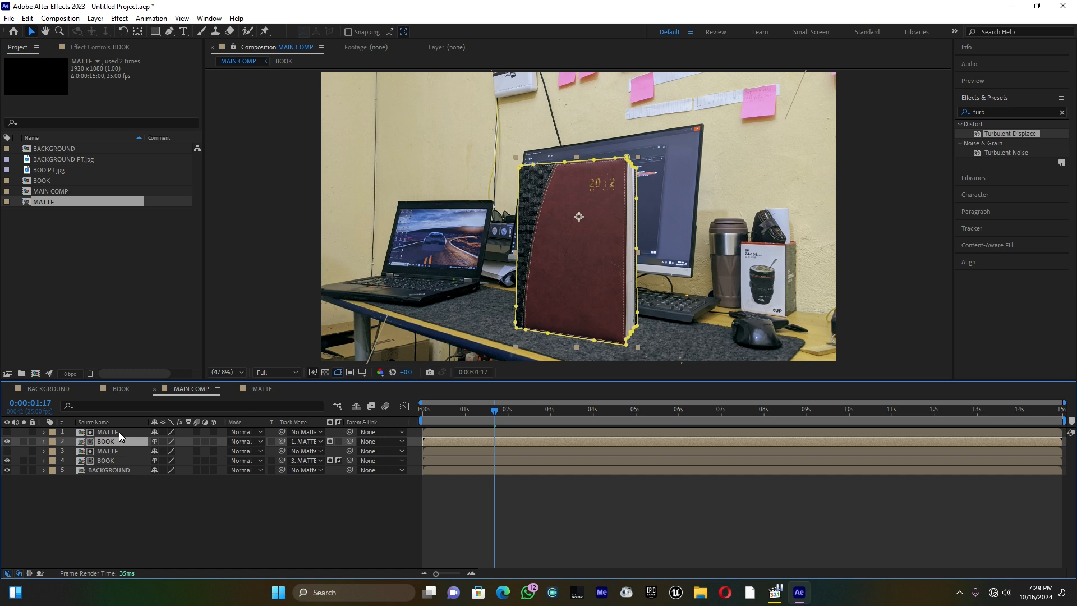
pyautogui.click(339, 441)
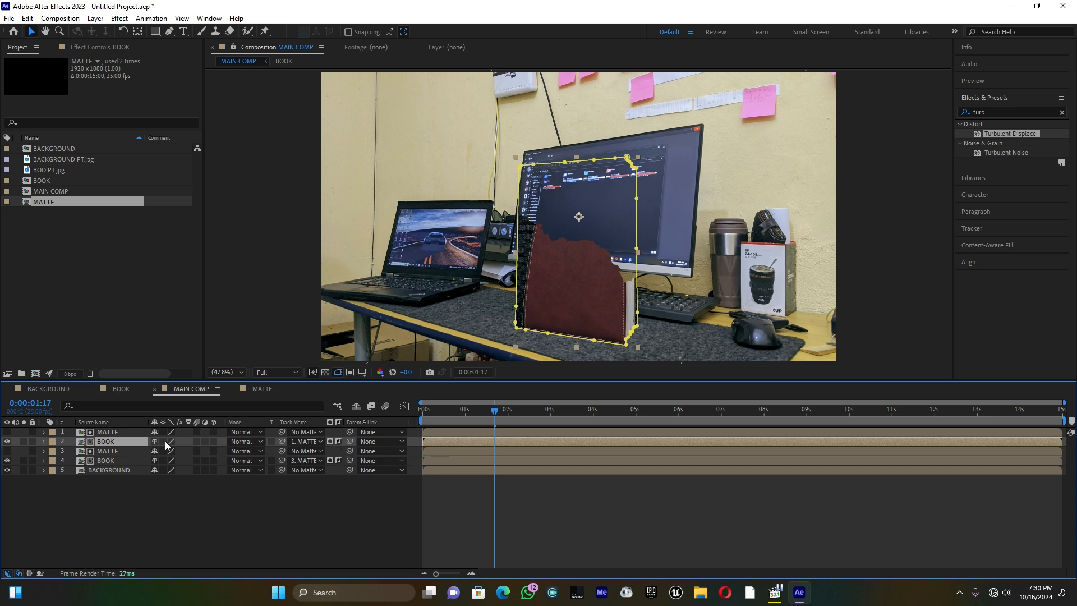
# Pre-compose the top MATTE and upper BOOK layers as EDGE, moving all attributes, and open the new composition
pyautogui.click(114, 433)
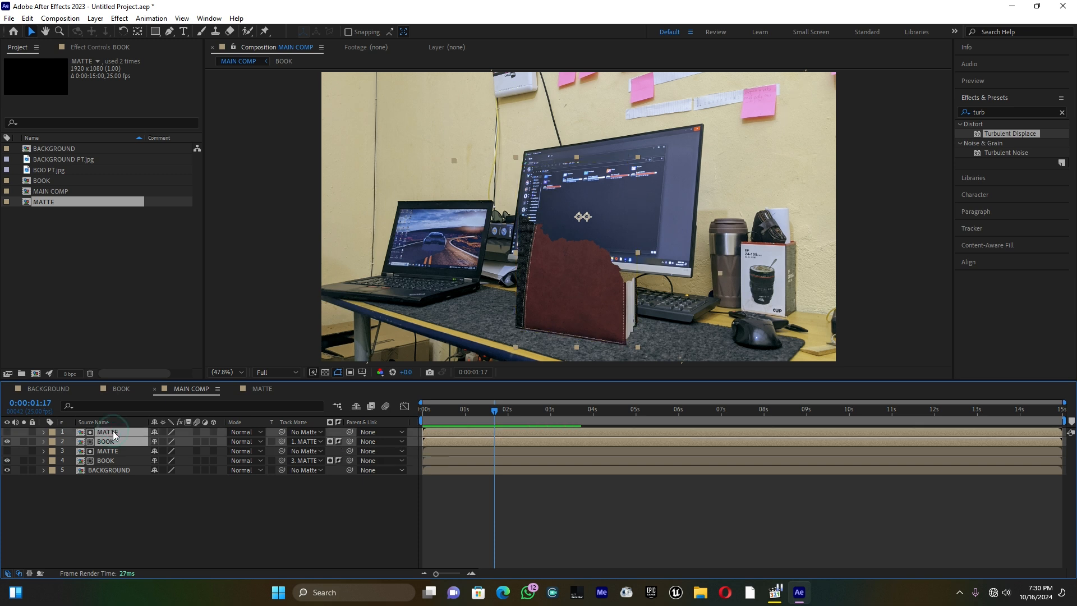
pyautogui.rightClick(114, 434)
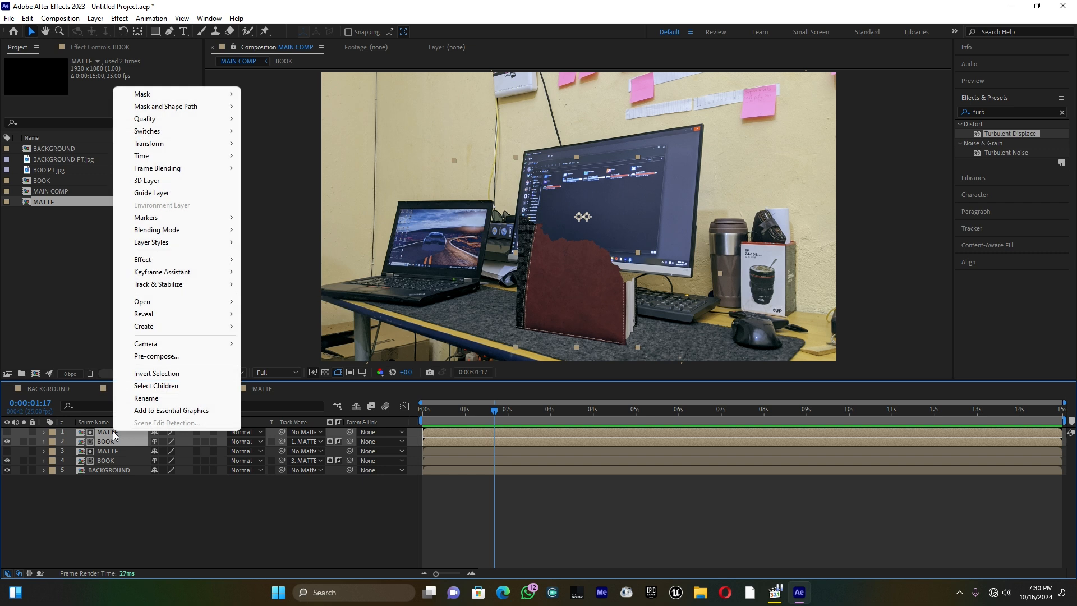
pyautogui.click(170, 358)
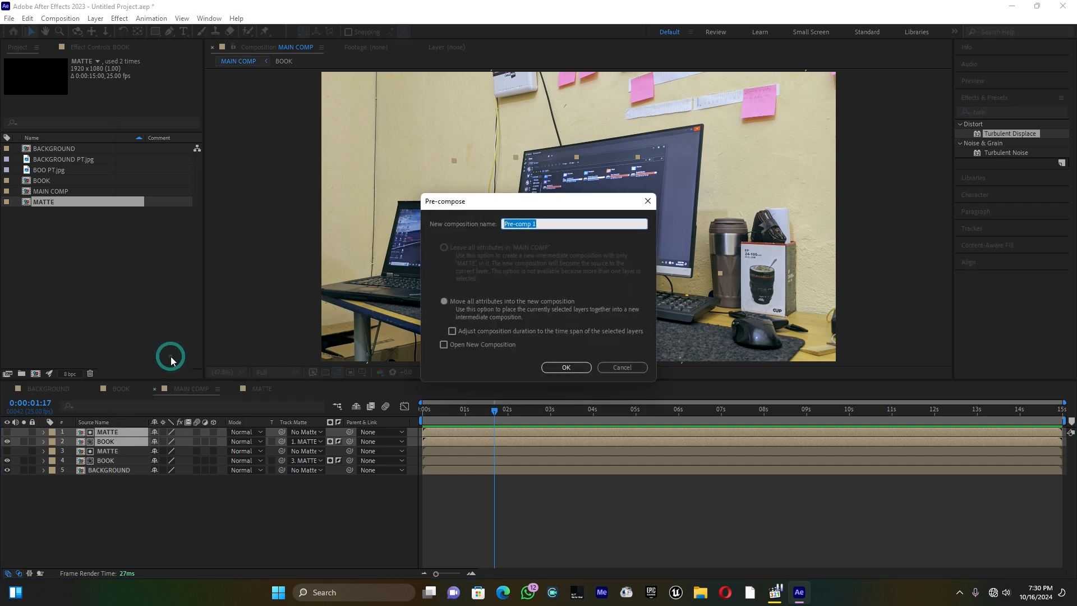
pyautogui.write('EDGE')
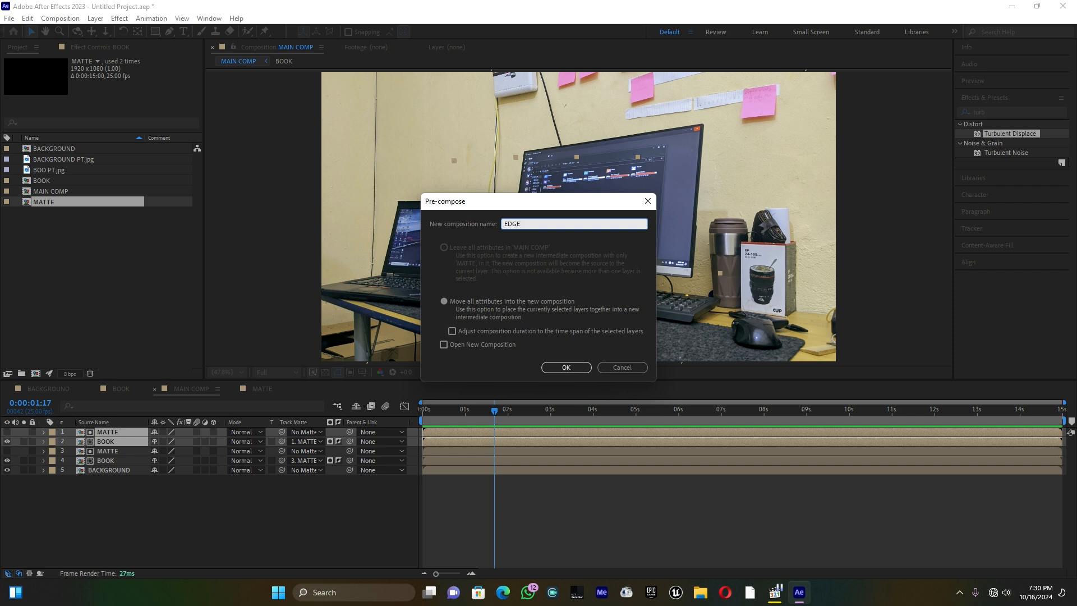
pyautogui.click(573, 367)
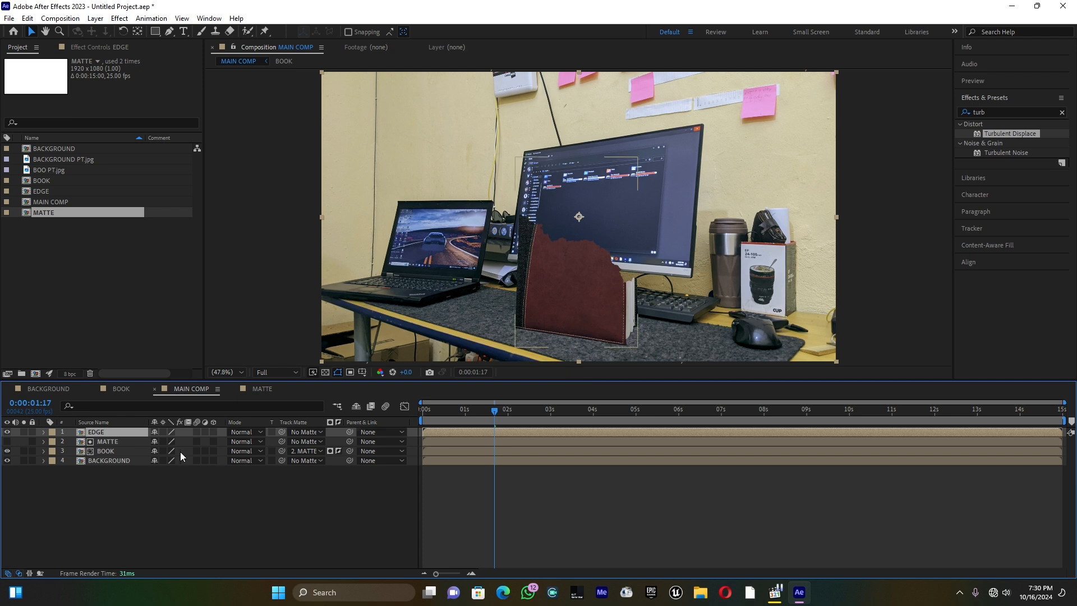
pyautogui.doubleClick(93, 432)
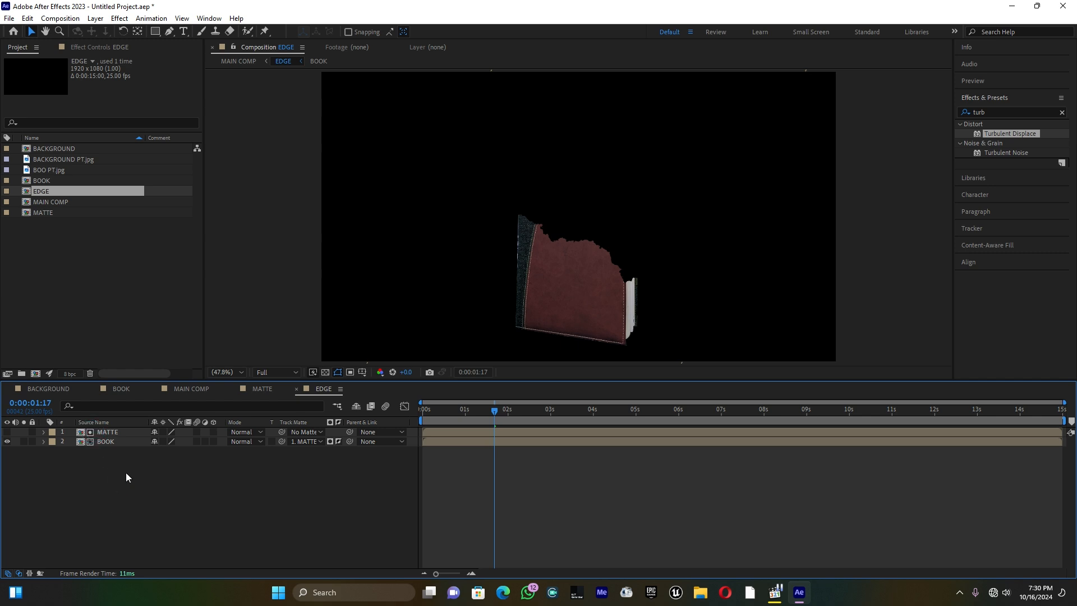
# Duplicate the BOOK and MATTE layers, keeping the MATTE copy directly above the BOOK copy at the head of the layer stack
pyautogui.moveTo(125, 474); pyautogui.dragTo(120, 431)
pyautogui.click(109, 471)
pyautogui.click(111, 444)
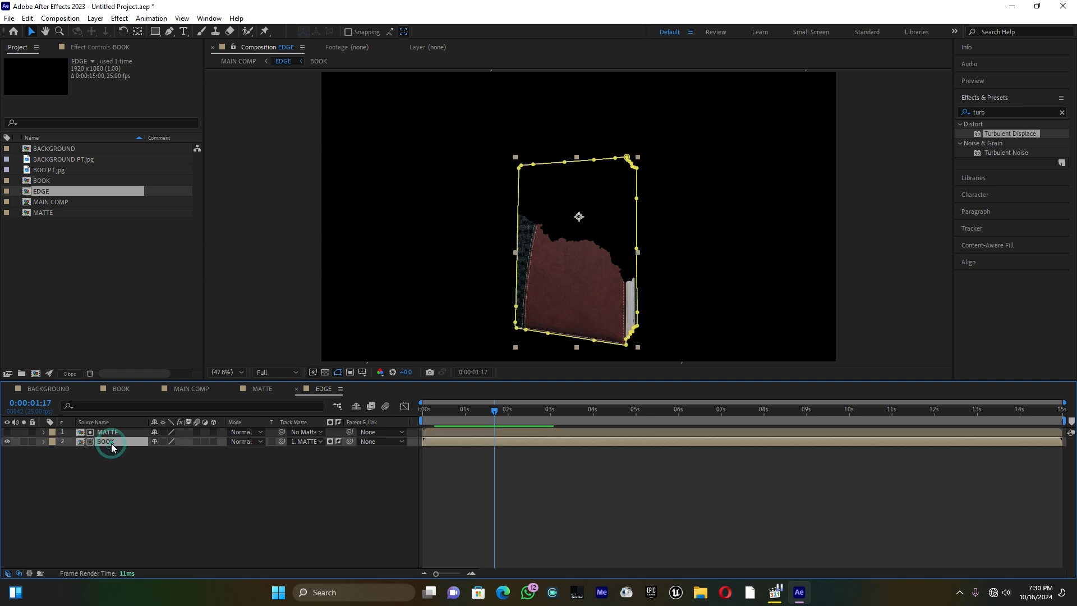
pyautogui.hotkey('ctrl', 'd')
pyautogui.click(115, 433)
pyautogui.hotkey('ctrl', 'd')
pyautogui.click(113, 486)
pyautogui.moveTo(107, 451); pyautogui.dragTo(109, 443)
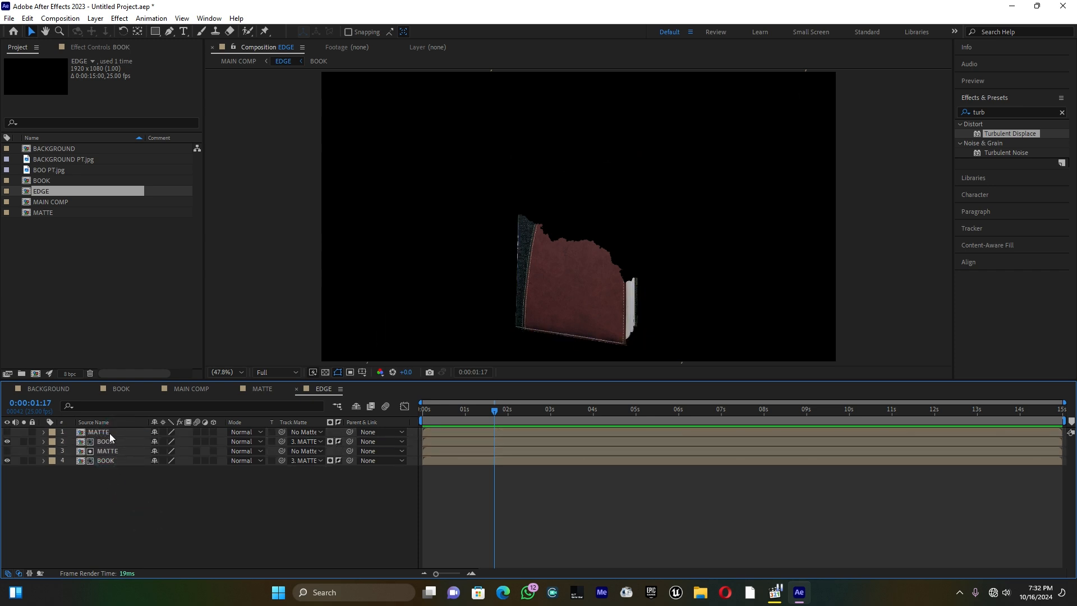
# Rename the topmost MATTE layer as "MATTE c"
pyautogui.click(110, 433)
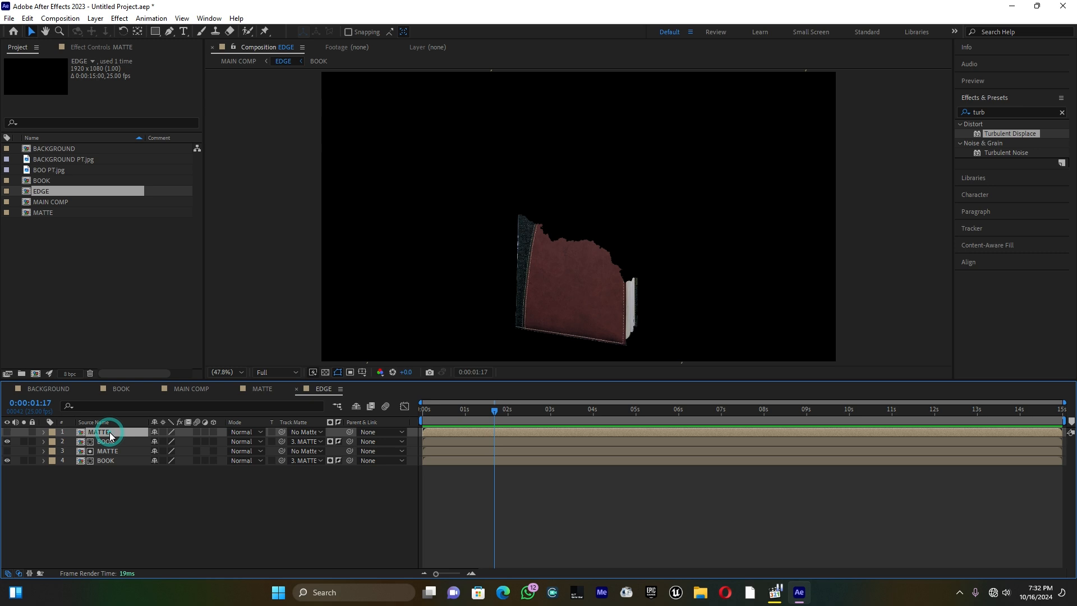
pyautogui.rightClick(109, 435)
pyautogui.click(139, 398)
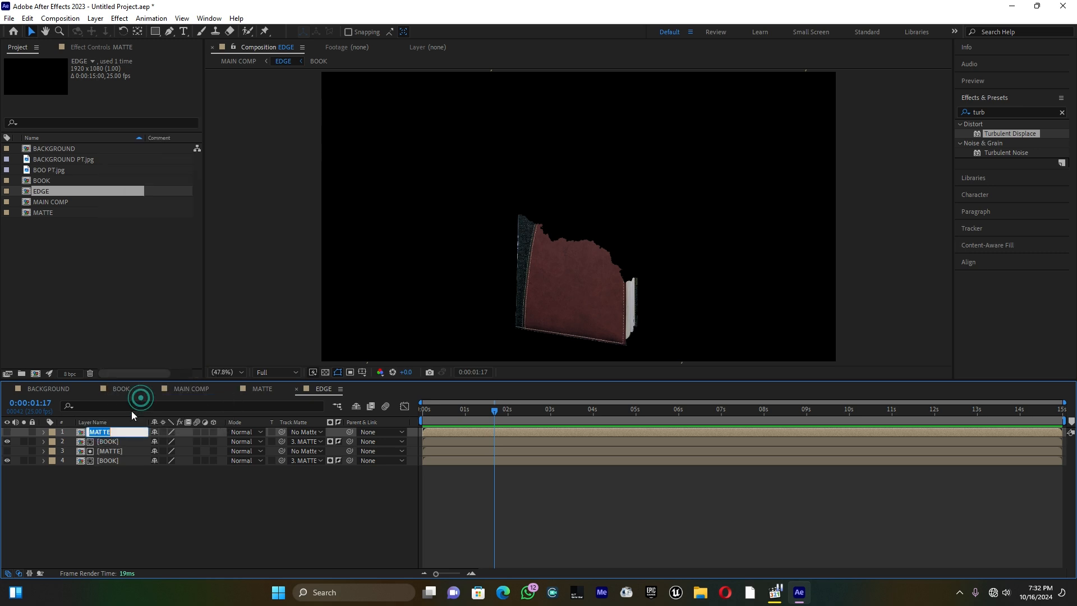
pyautogui.click(122, 432)
pyautogui.write('c')
pyautogui.click(109, 494)
# Rename the upper BOOK layer as "BOOK c"
pyautogui.rightClick(111, 446)
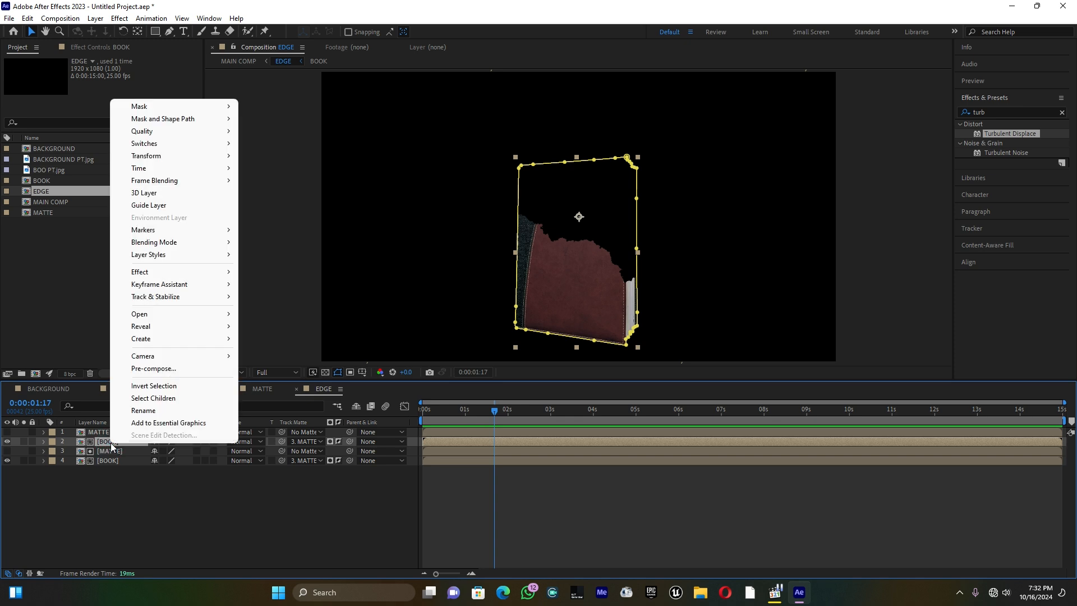
pyautogui.click(143, 411)
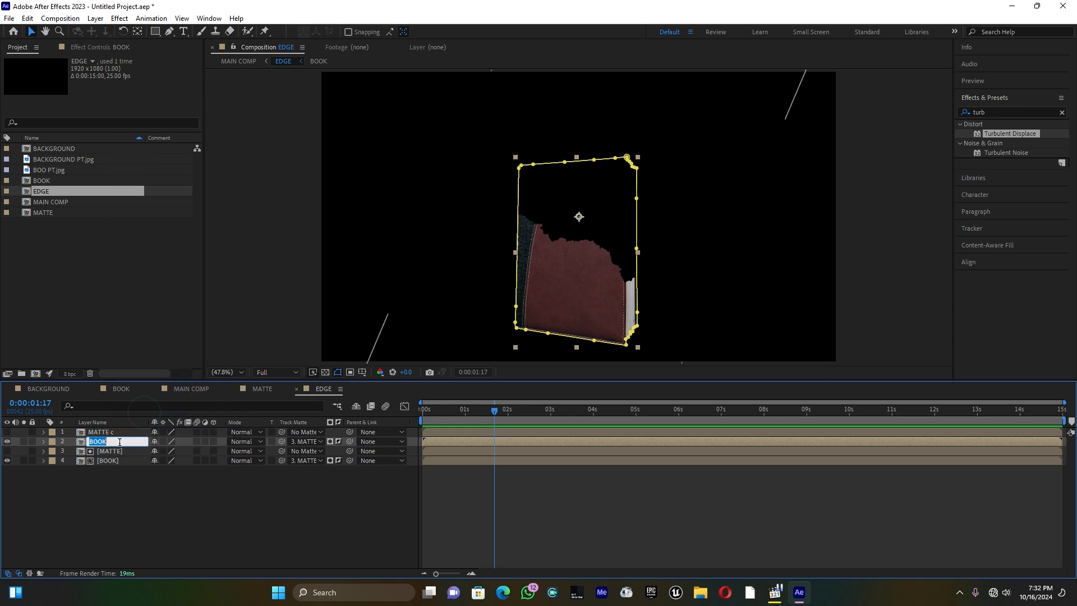
pyautogui.click(119, 442)
pyautogui.write('c')
pyautogui.click(110, 486)
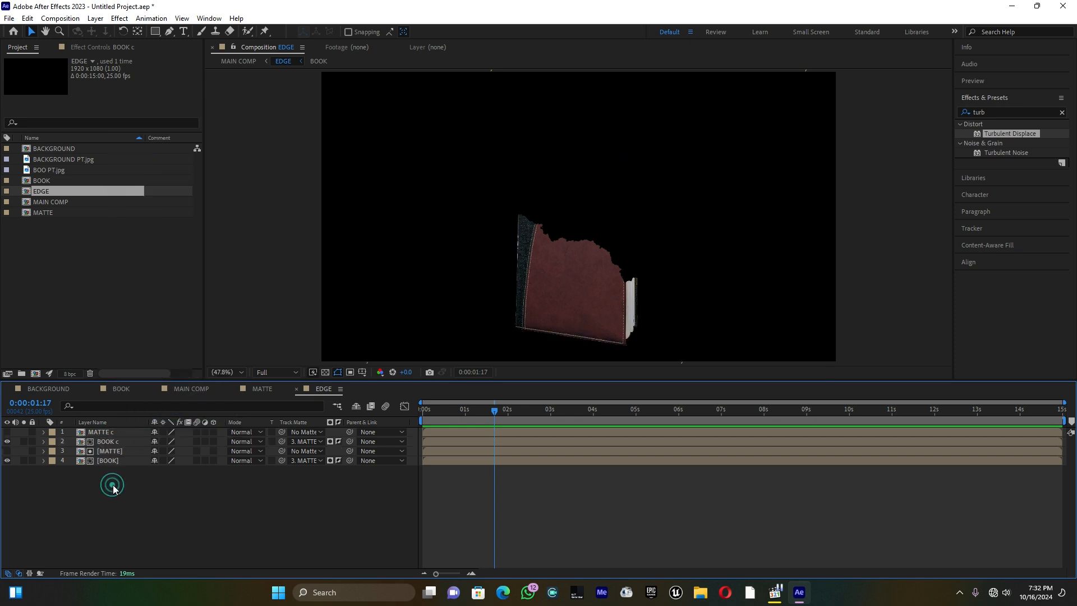
# Assign the MATTE c layer as the track matte of BOOK c
pyautogui.click(116, 445)
pyautogui.click(115, 433)
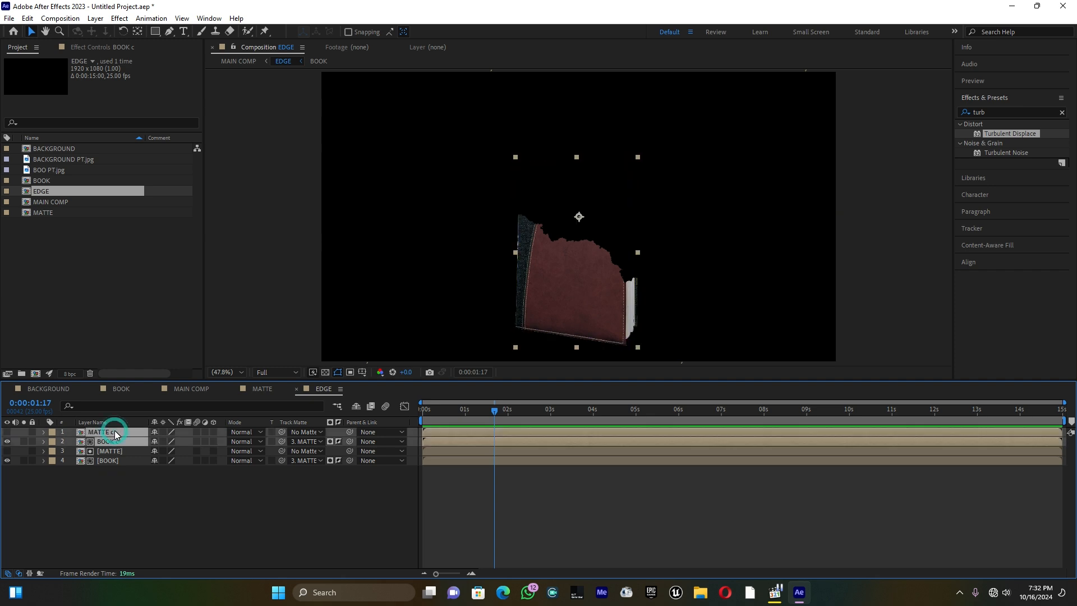
pyautogui.moveTo(281, 441); pyautogui.dragTo(116, 432)
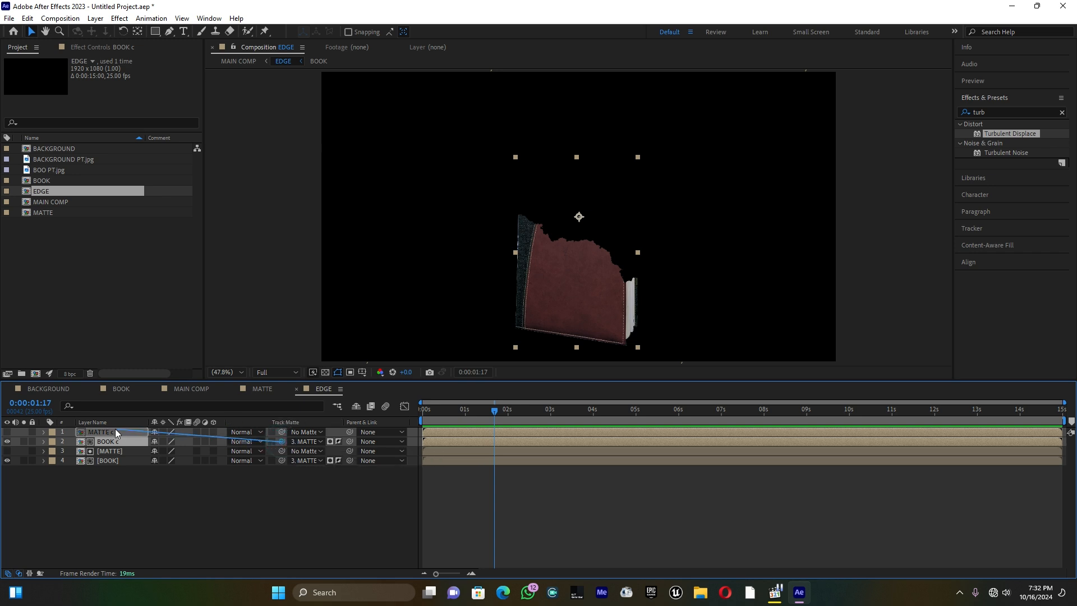
# Pre-compose the MATTE c and BOOK c layers as EDGE MATTE, moving all attributes into the new composition
pyautogui.rightClick(116, 433)
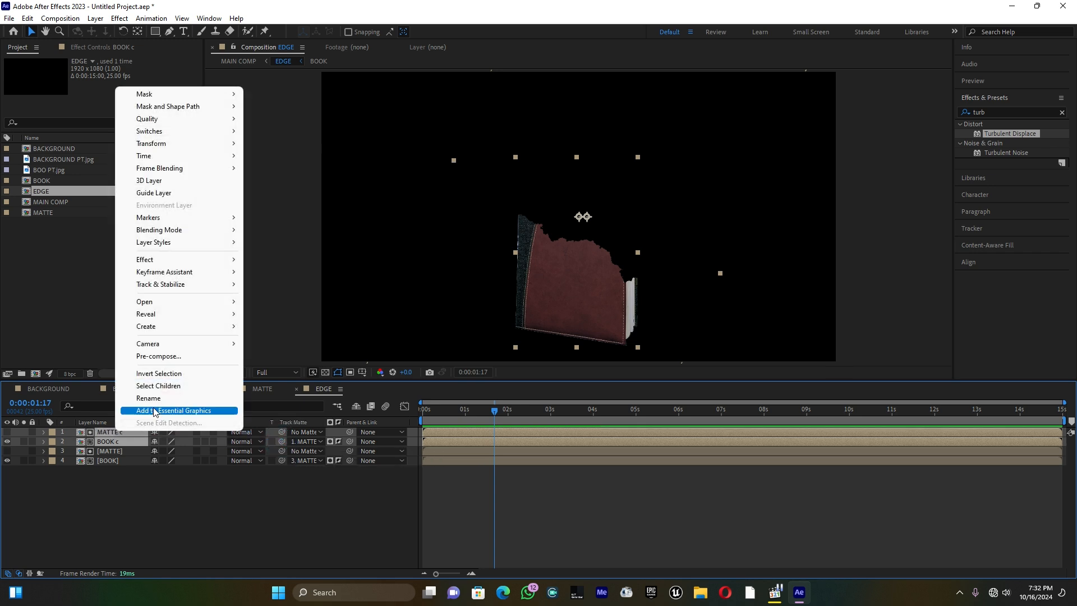
pyautogui.click(162, 357)
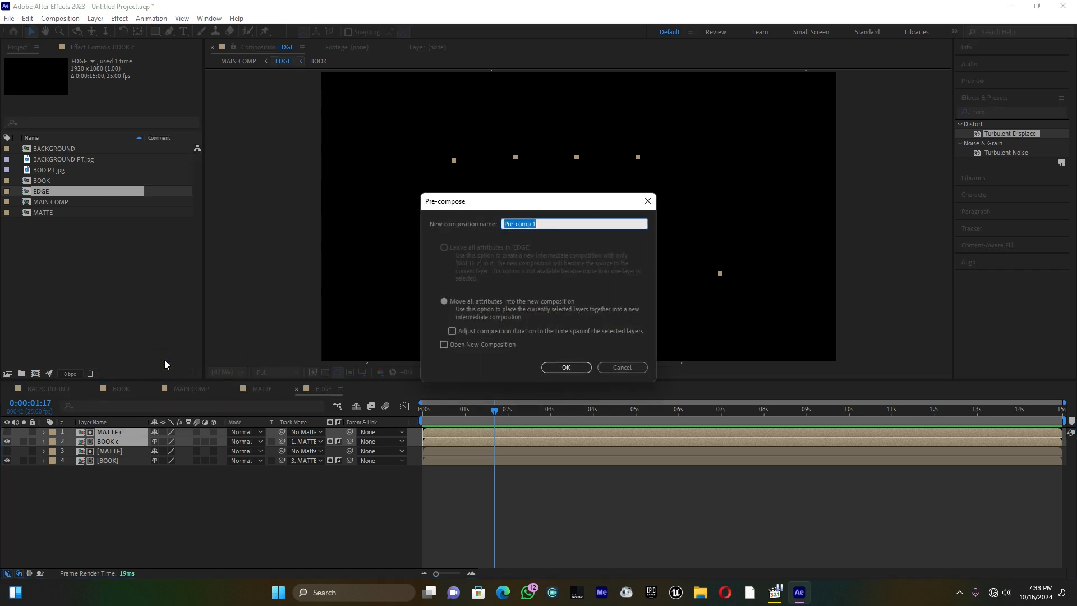
pyautogui.write('EDGE MATTE')
pyautogui.click(565, 367)
pyautogui.click(214, 491)
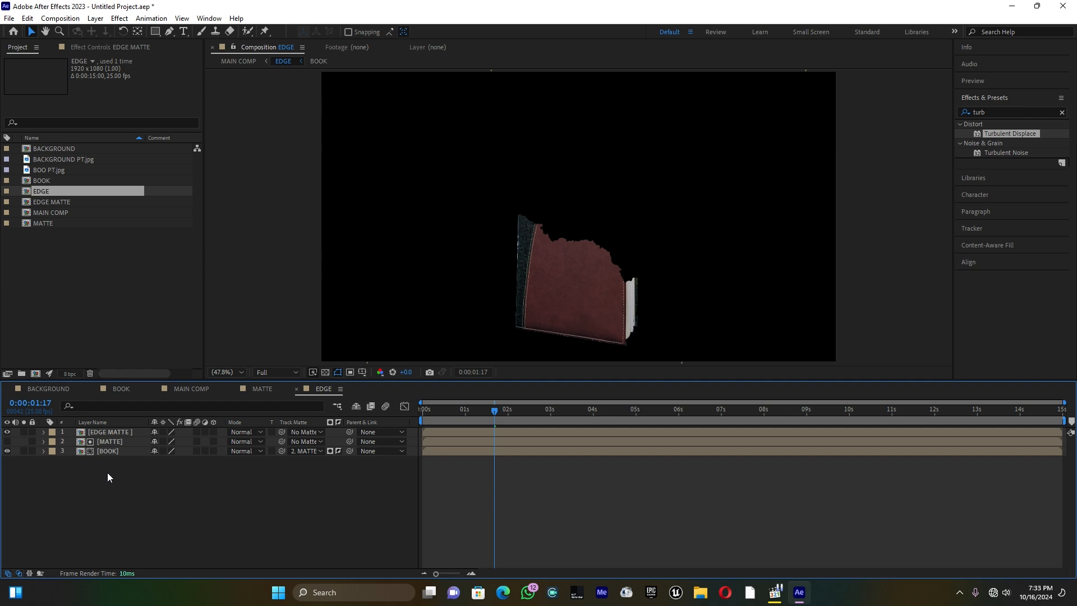
# Pre-compose the remaining MATTE and BOOK layers as EDGE MATTE 2, moving all attributes into the new composition
pyautogui.moveTo(108, 477); pyautogui.dragTo(114, 447)
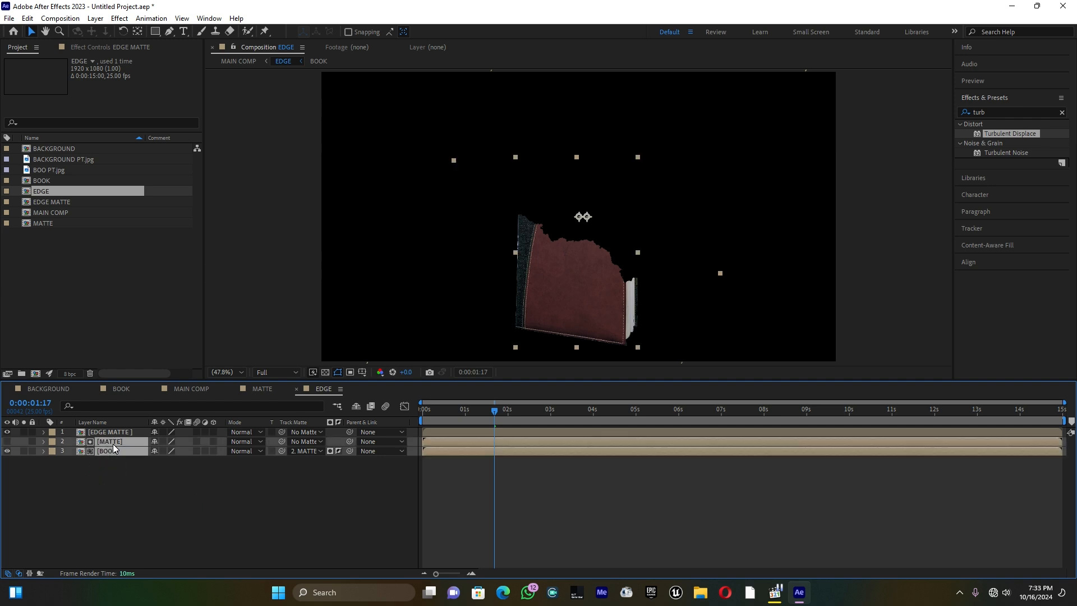
pyautogui.rightClick(113, 447)
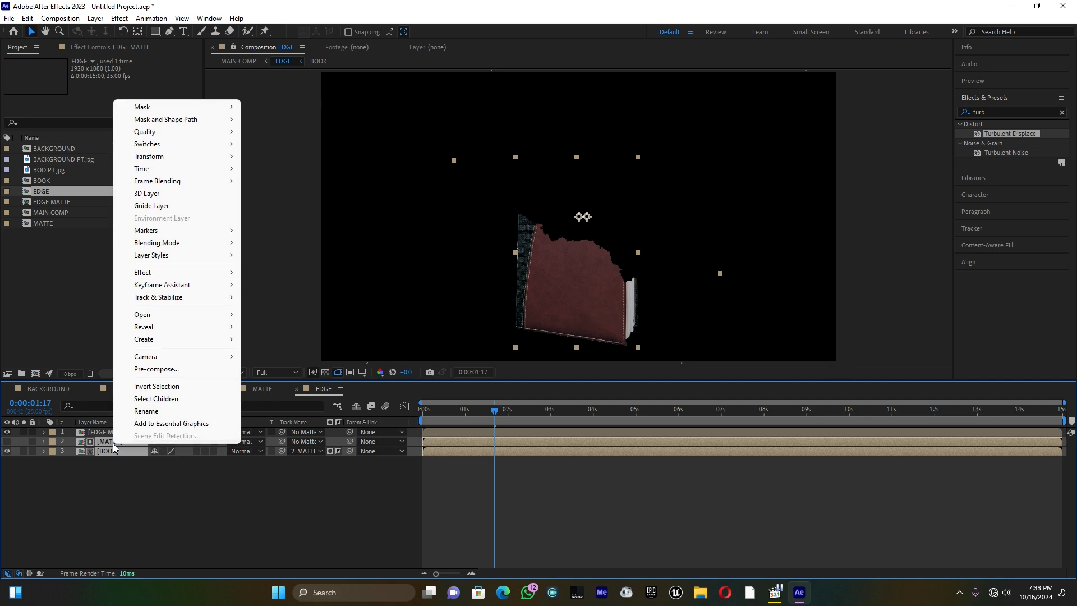
pyautogui.click(169, 368)
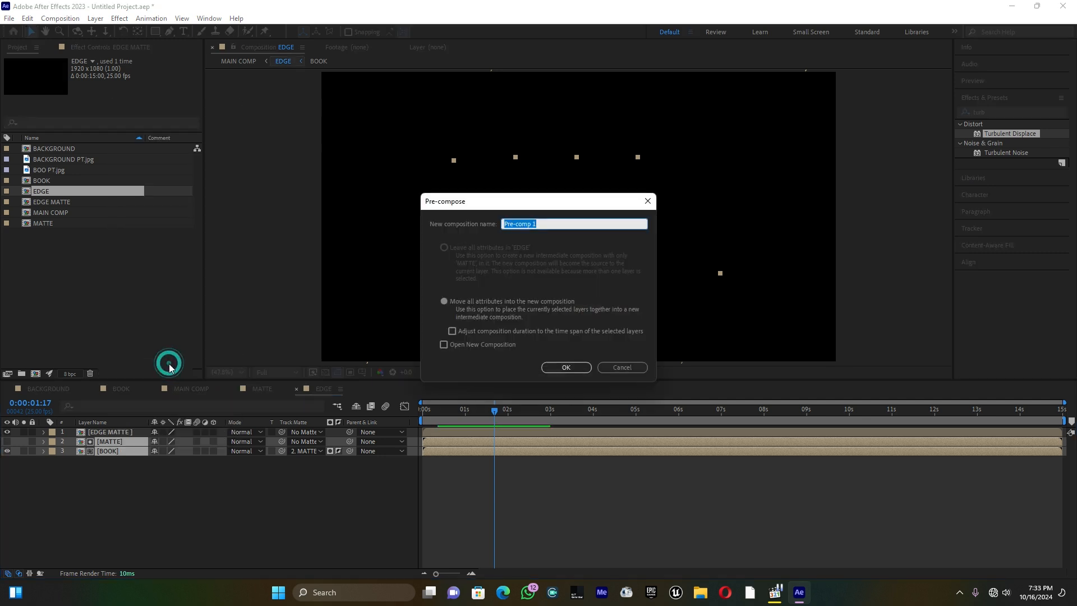
pyautogui.write('EDGE MATTE 2')
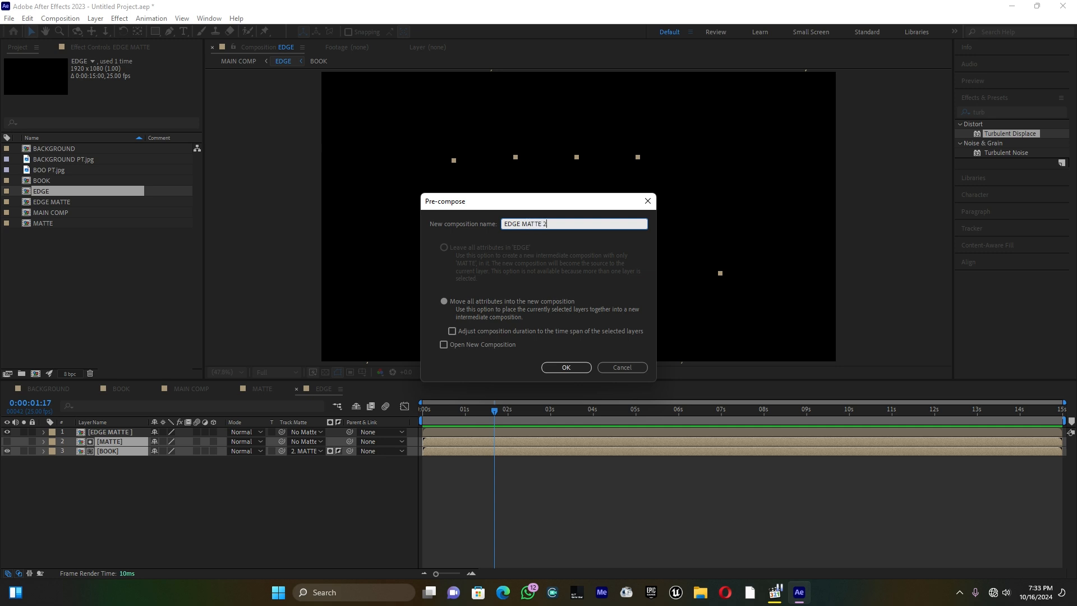
pyautogui.click(584, 369)
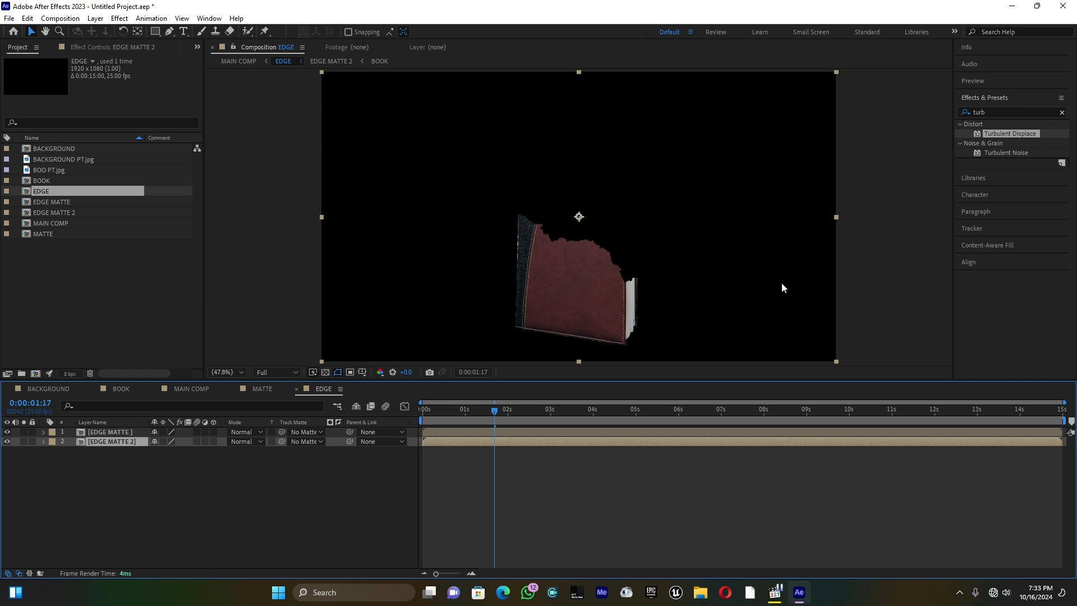
# Find the Fill effect and apply it to the EDGE MATTE 2 layer
pyautogui.click(1006, 111)
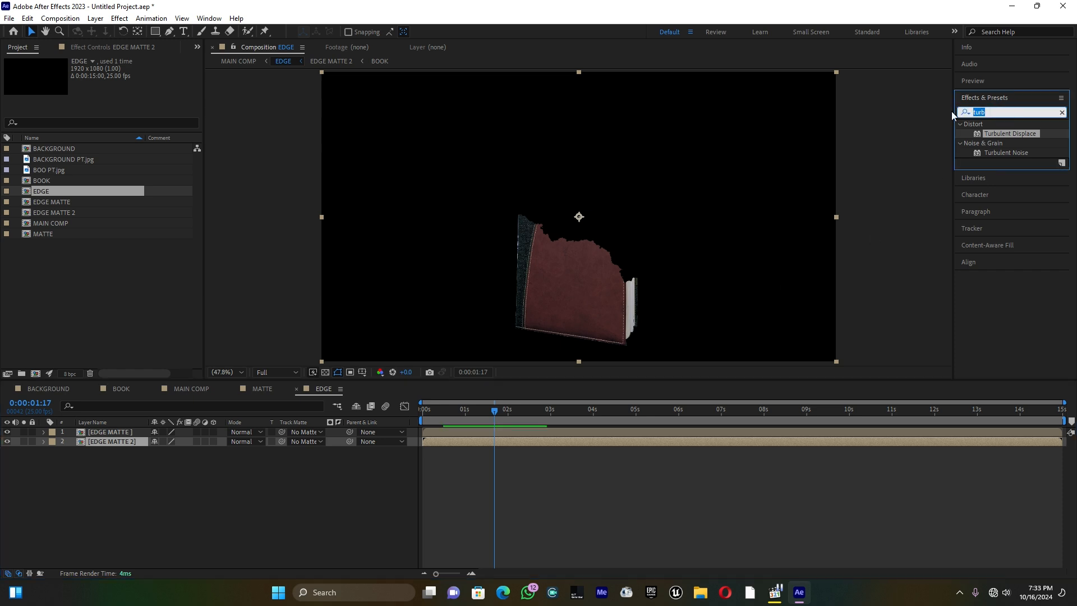
pyautogui.write('fill')
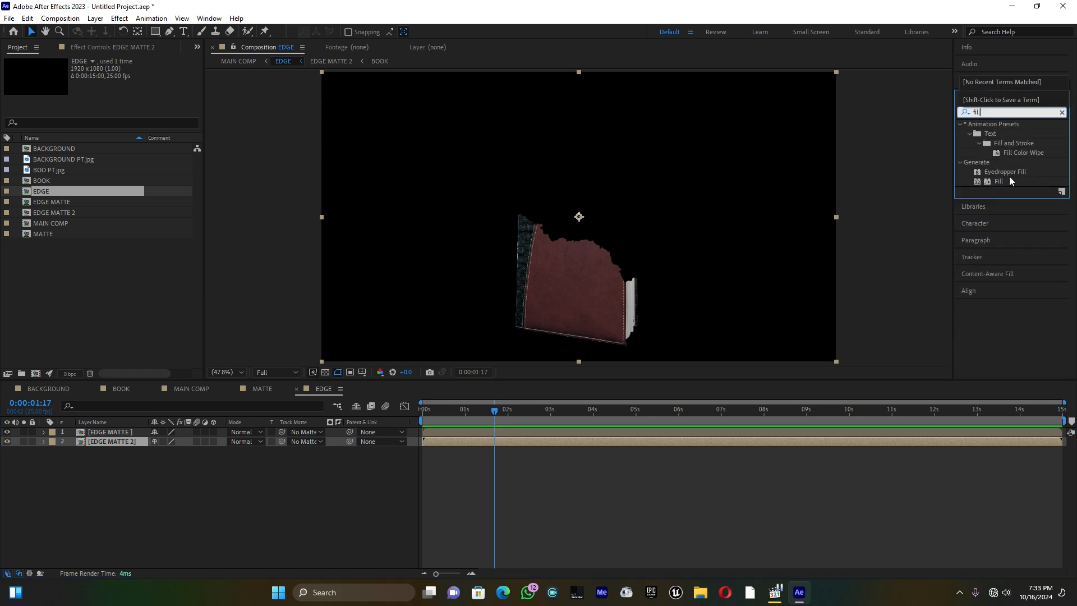
pyautogui.moveTo(997, 182); pyautogui.dragTo(123, 443)
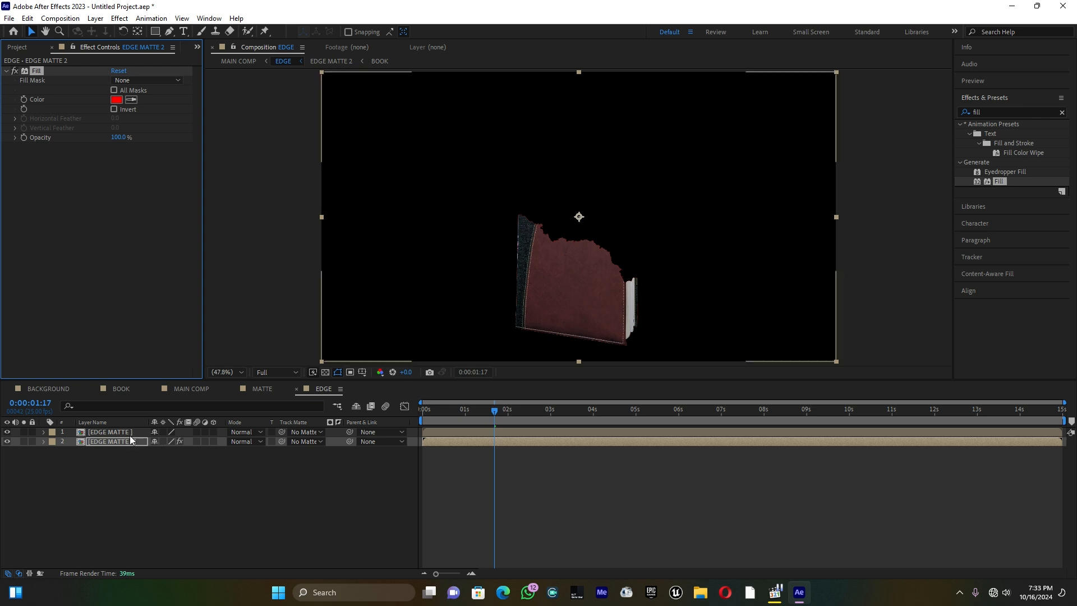
# Shift the EDGE MATTE layer so that it starts 2 frames after the beginning of the composition
pyautogui.click(123, 432)
pyautogui.moveTo(452, 410); pyautogui.dragTo(424, 411)
pyautogui.moveTo(431, 570); pyautogui.dragTo(456, 571)
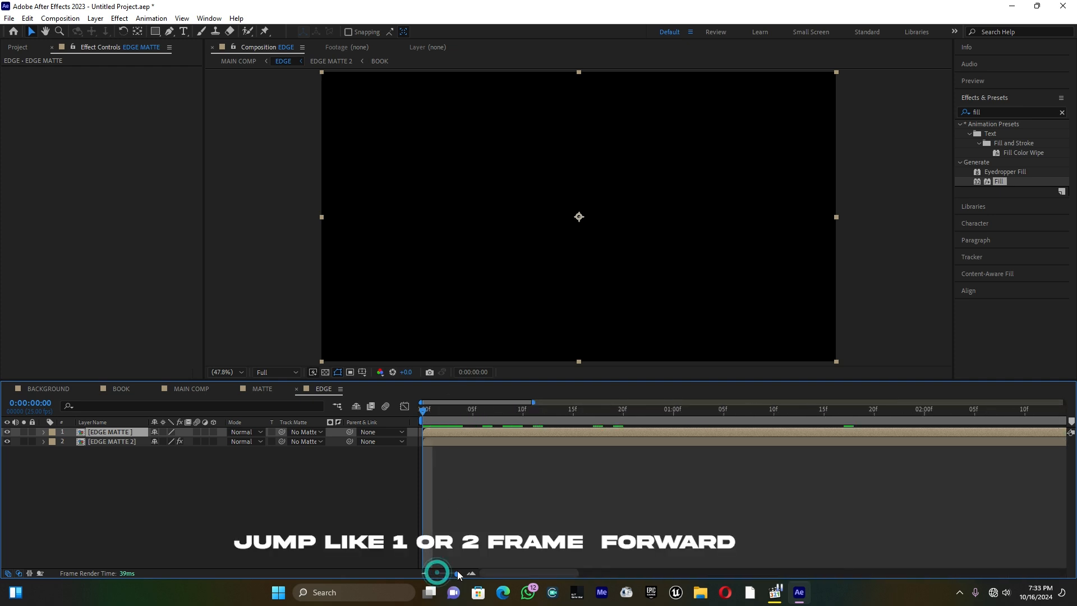
pyautogui.moveTo(440, 432); pyautogui.dragTo(449, 433)
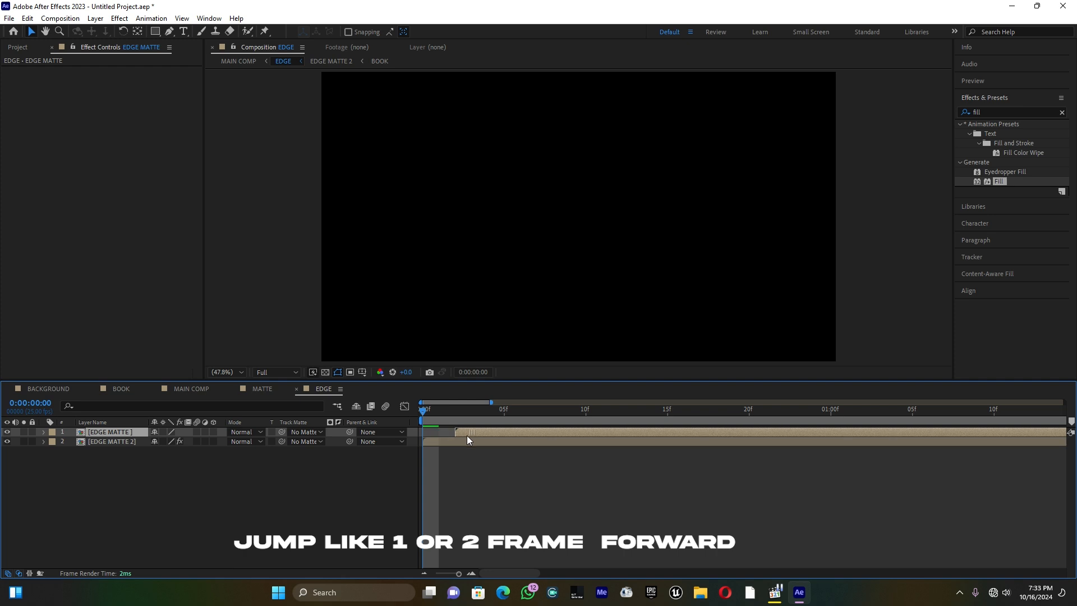
pyautogui.click(458, 574)
# Move the time to 0:00:01:15, assign EDGE MATTE as the track matte of EDGE MATTE 2 and invert it
pyautogui.moveTo(440, 406); pyautogui.dragTo(500, 436)
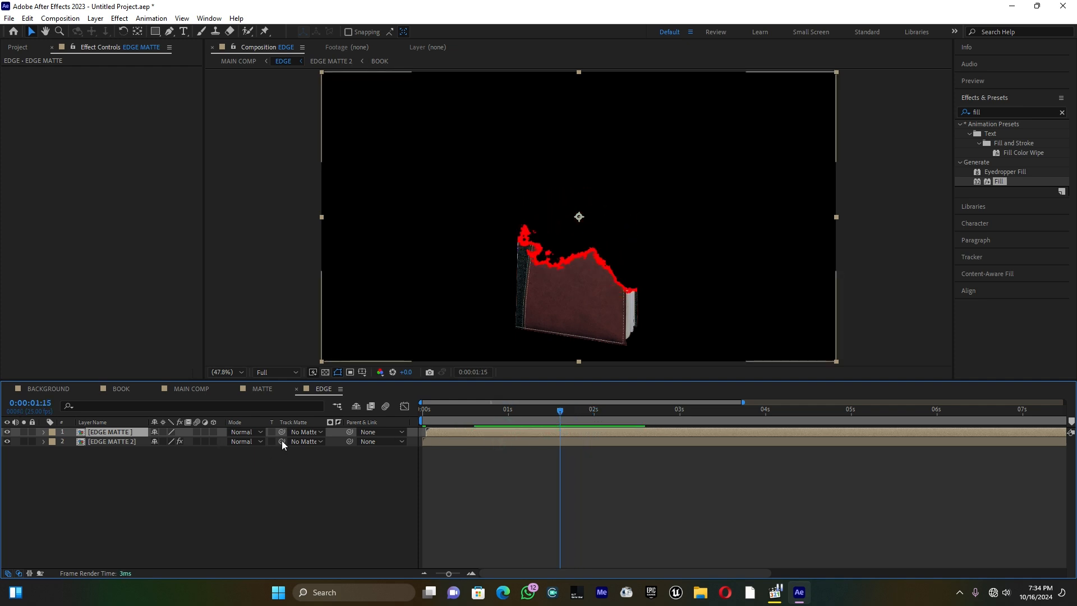
pyautogui.moveTo(278, 444); pyautogui.dragTo(127, 436)
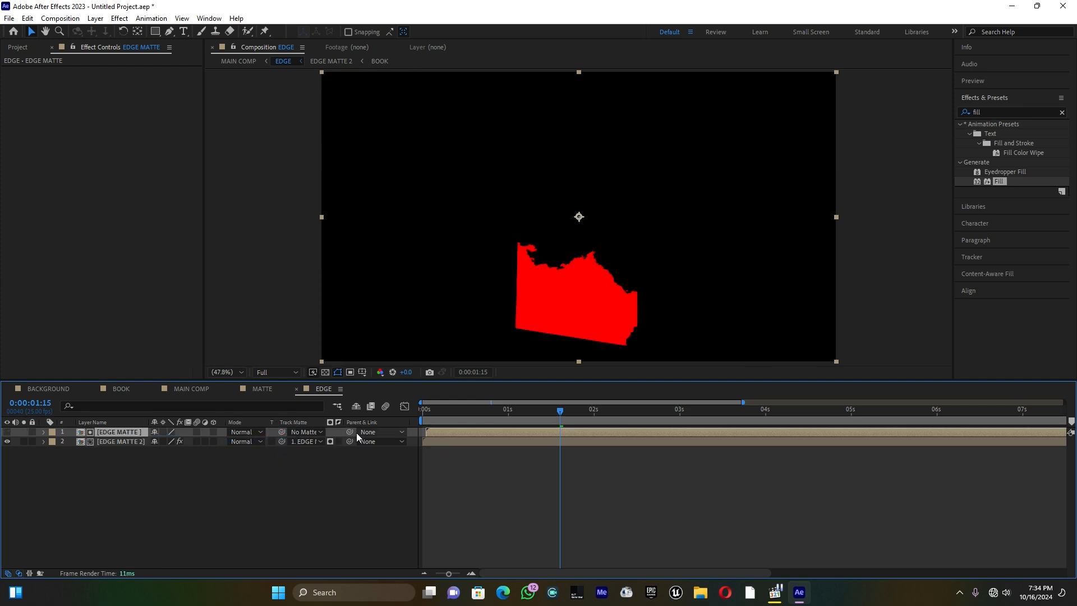
pyautogui.click(338, 442)
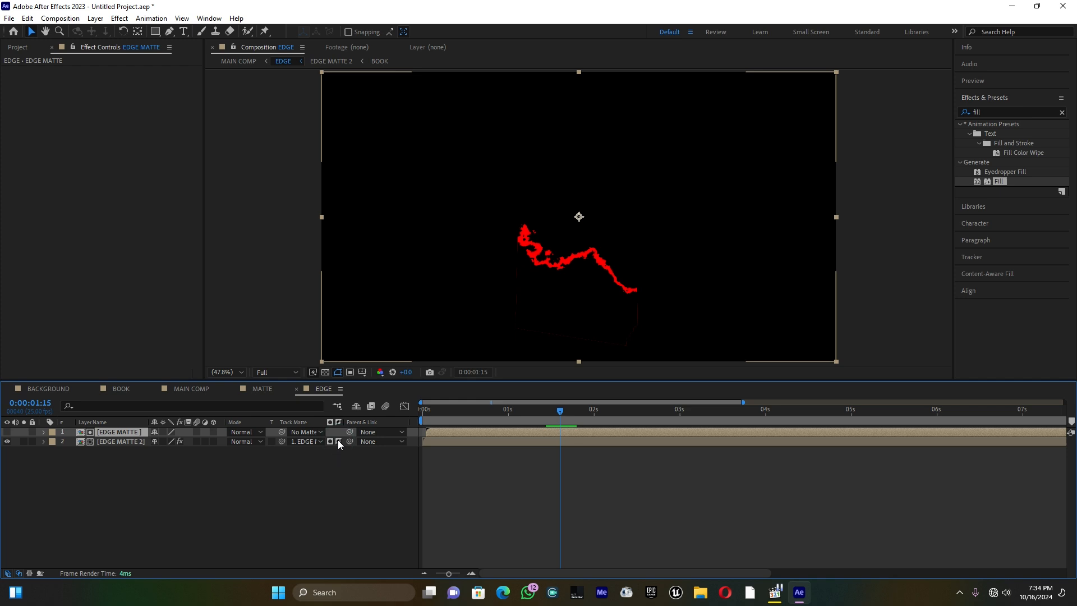
# Find the Minimax effect and apply it to the EDGE MATTE 2 layer
pyautogui.scroll(3, 544, 311)
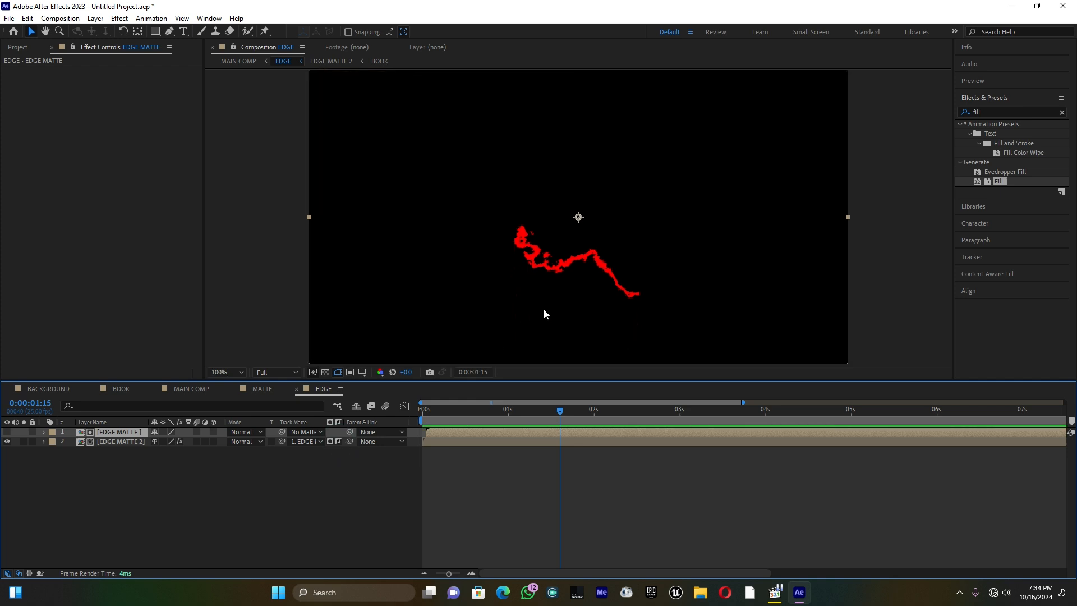
pyautogui.scroll(-2, 543, 310)
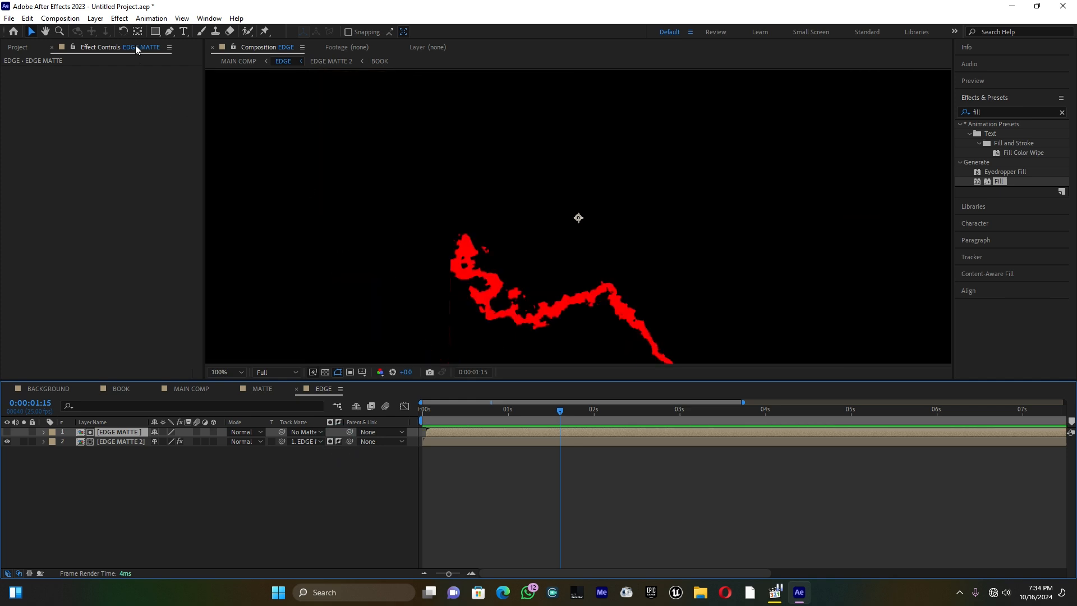
pyautogui.click(46, 31)
pyautogui.moveTo(540, 312); pyautogui.dragTo(573, 154)
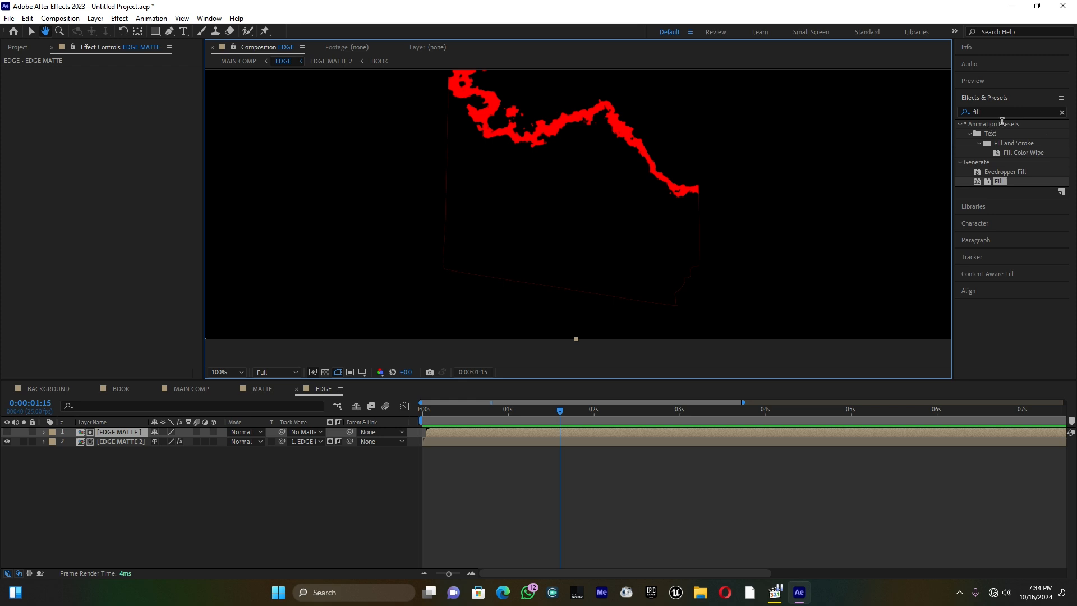
pyautogui.click(980, 112)
pyautogui.hotkey('ctrl', 'a')
pyautogui.write('minima')
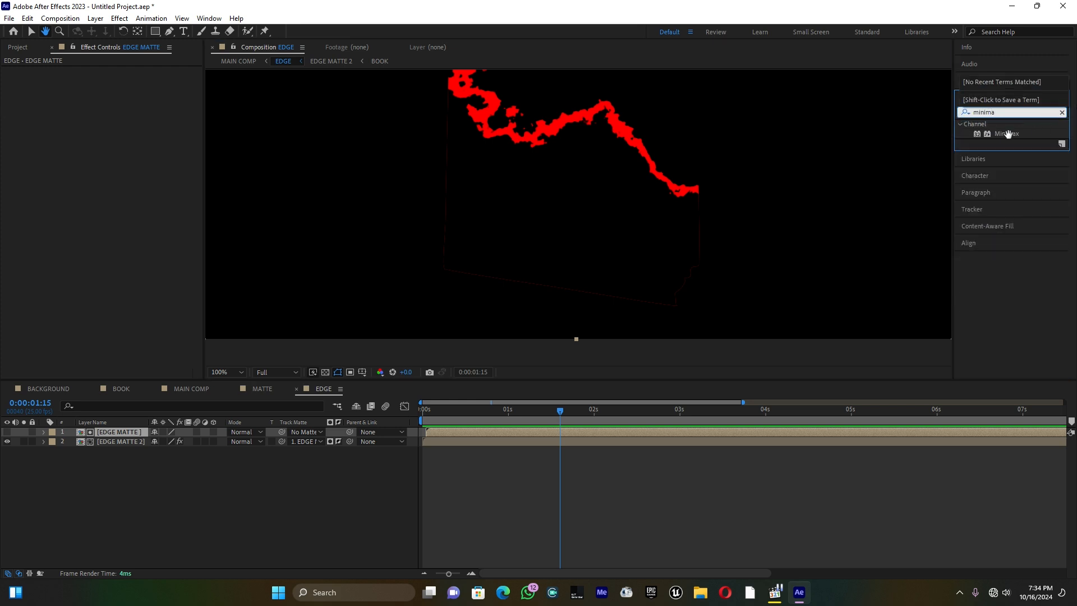
pyautogui.click(32, 32)
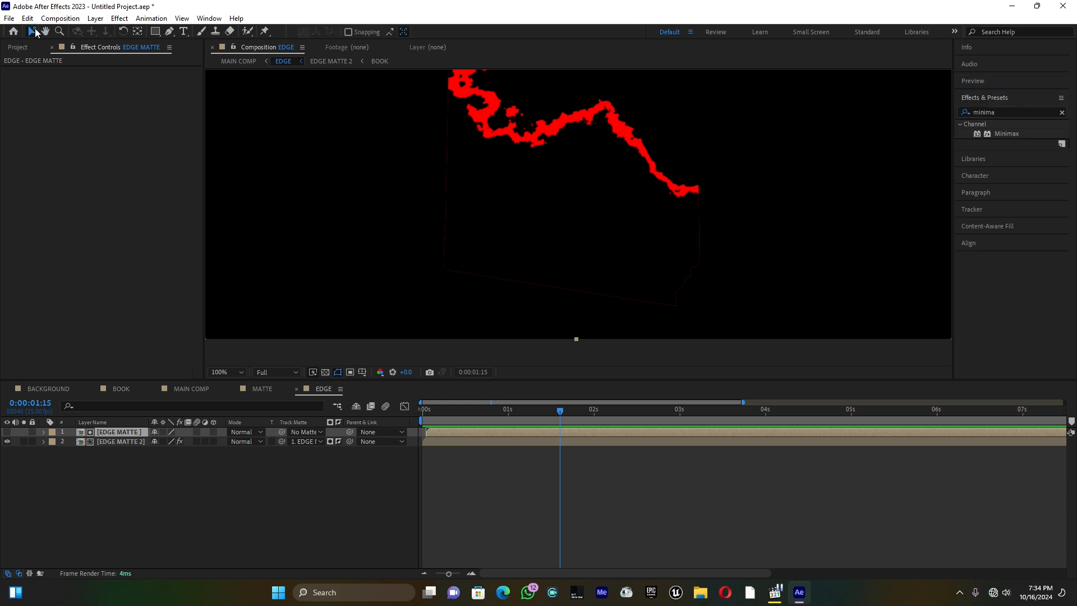
pyautogui.moveTo(1007, 133); pyautogui.dragTo(127, 446)
pyautogui.click(127, 446)
# Set the Minimax operation to Minimum, its channel to Alpha and its radius to 2
pyautogui.click(140, 158)
pyautogui.click(143, 169)
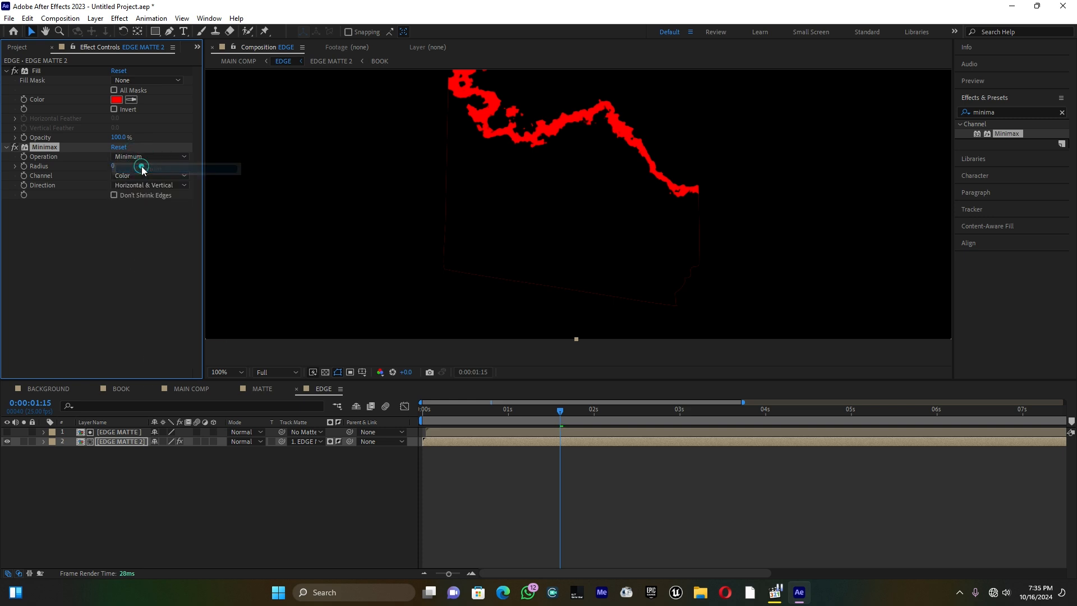
pyautogui.click(121, 176)
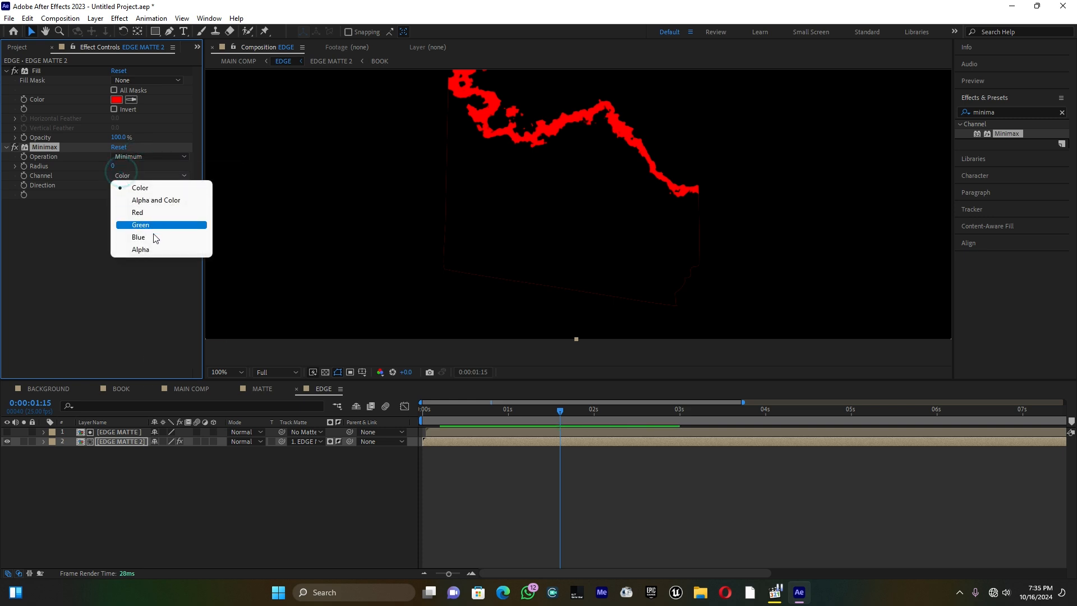
pyautogui.click(144, 249)
pyautogui.moveTo(111, 166); pyautogui.dragTo(112, 168)
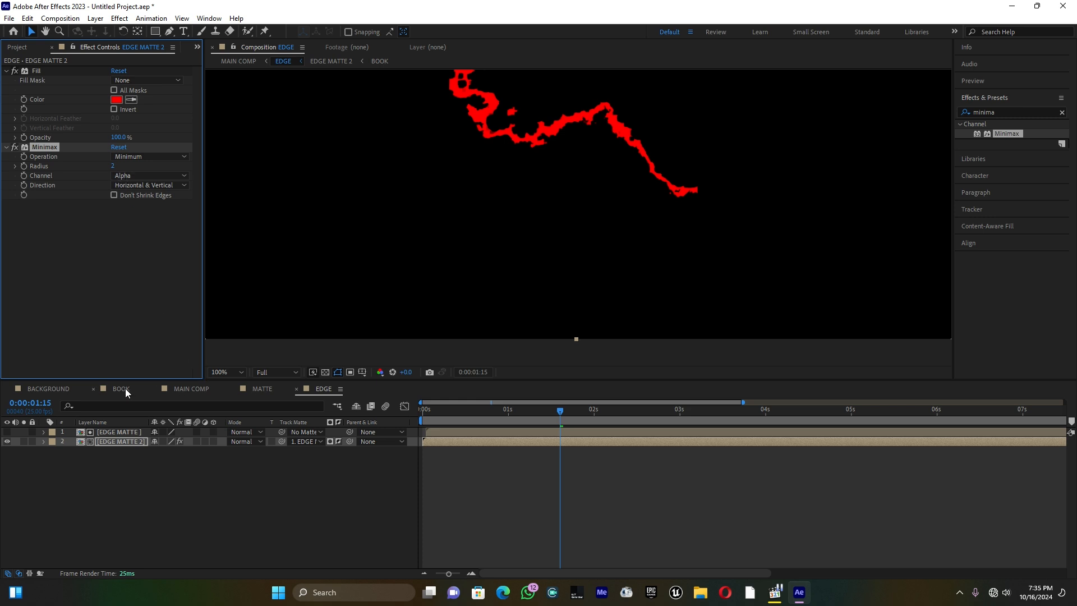
# In MAIN COMP, set the EDGE layer's blending mode to Add and move it between BOOK and BACKGROUND
pyautogui.click(200, 388)
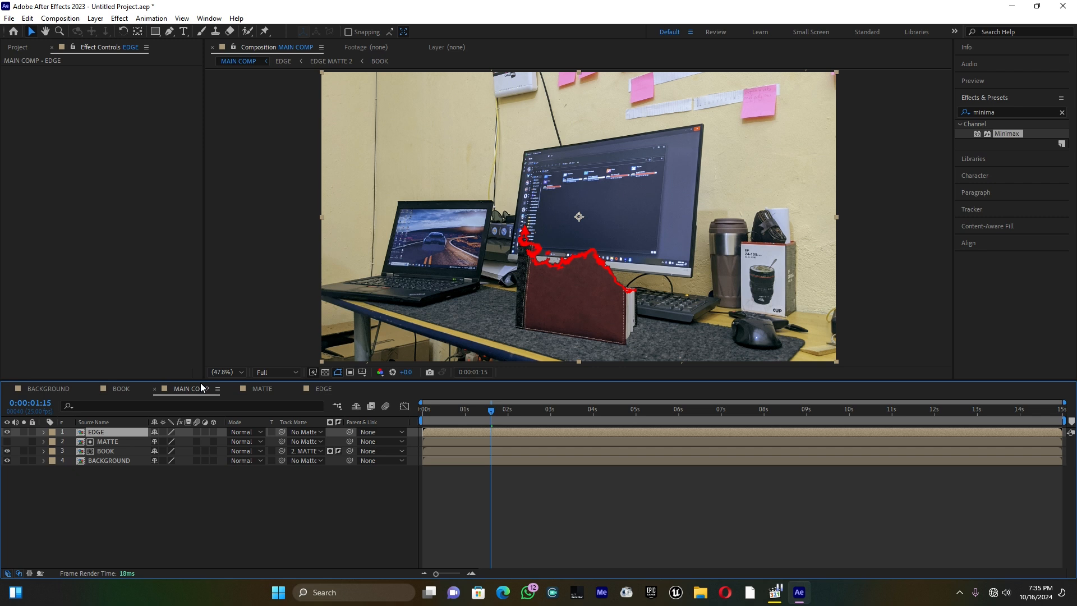
pyautogui.click(97, 433)
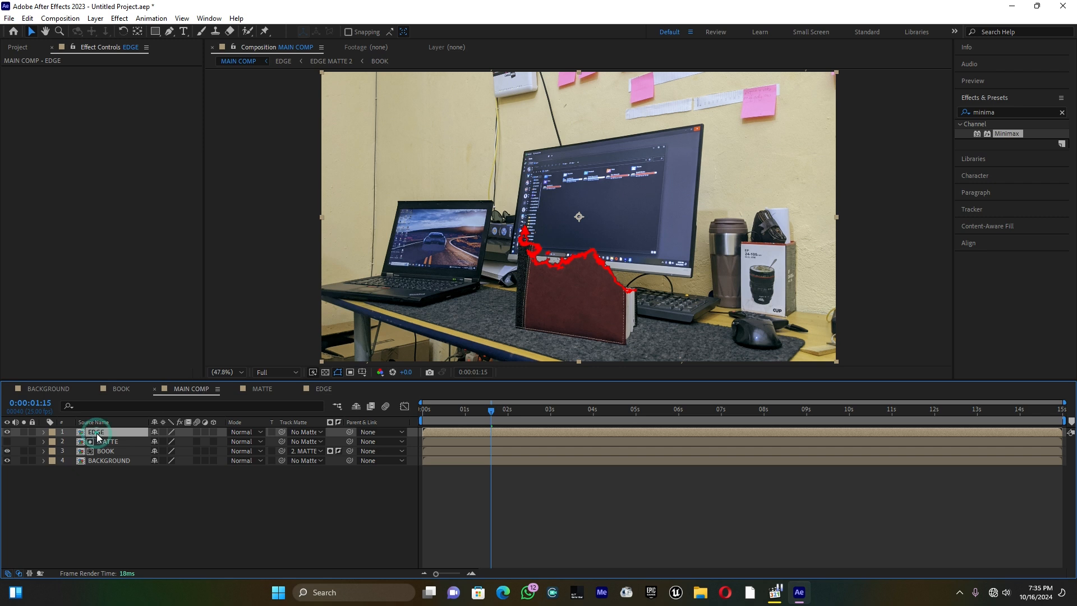
pyautogui.click(240, 432)
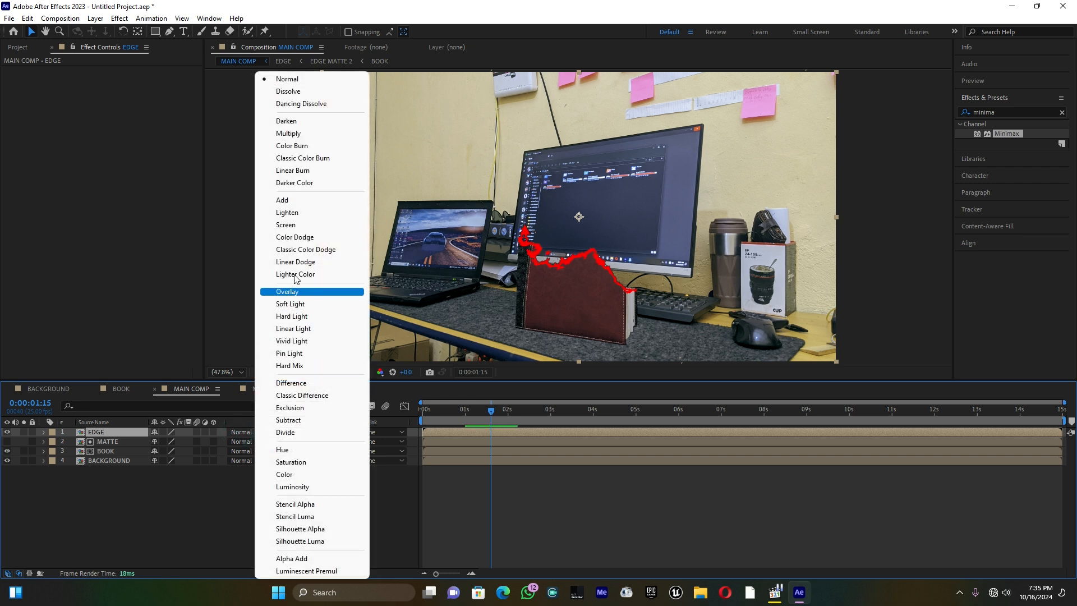
pyautogui.click(289, 201)
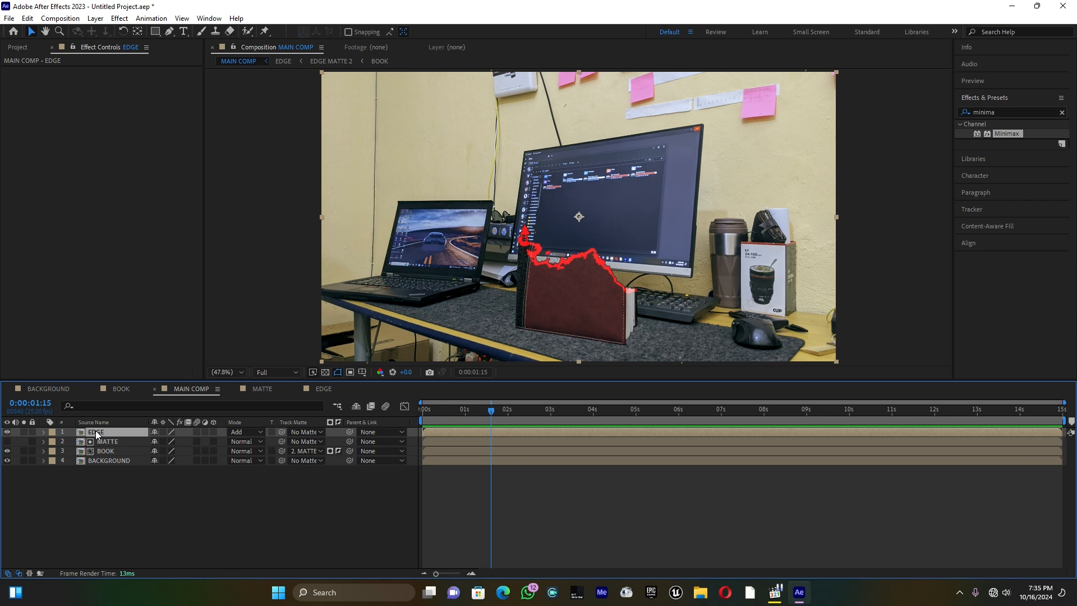
pyautogui.moveTo(95, 432); pyautogui.dragTo(96, 453)
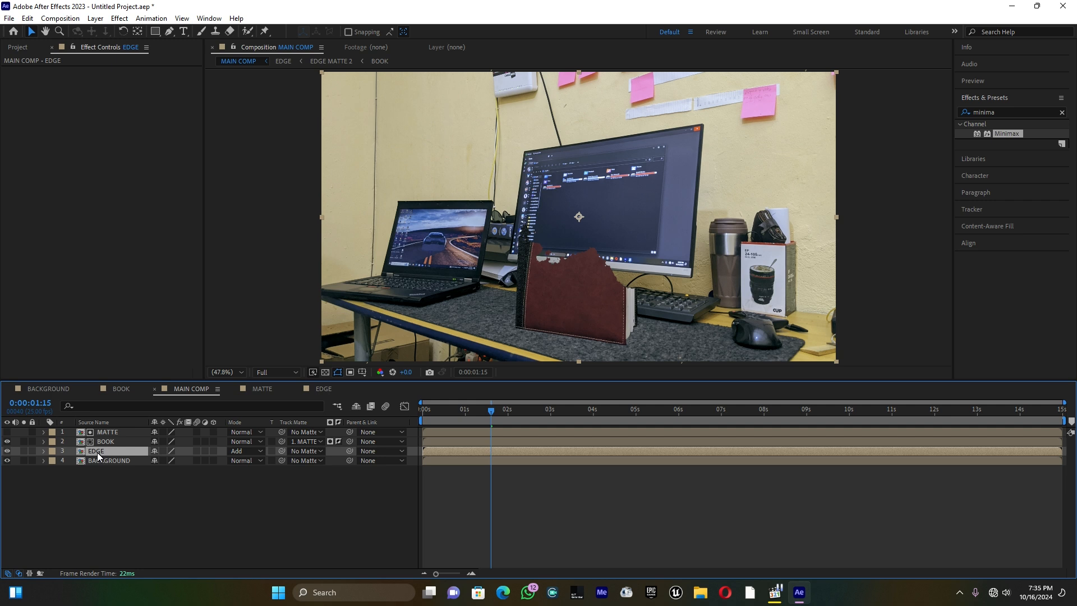
# Shift the MATTE and BOOK layers together 1 frame later in MAIN COMP
pyautogui.click(104, 443)
pyautogui.keyDown('shift'); pyautogui.click(106, 432); pyautogui.keyUp('shift')
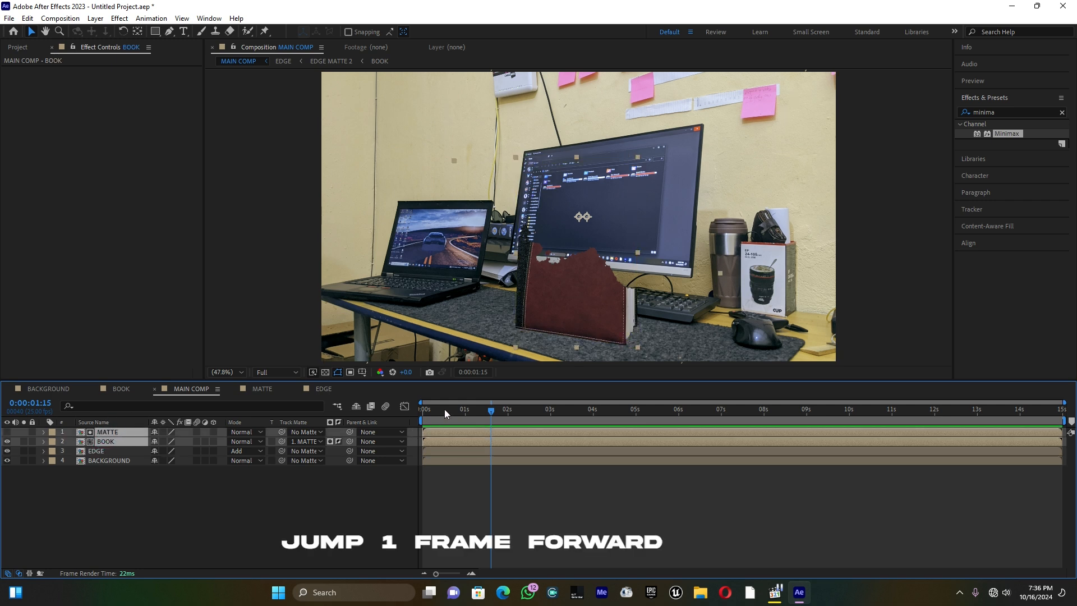
pyautogui.hotkey('alt', 'pagedown')
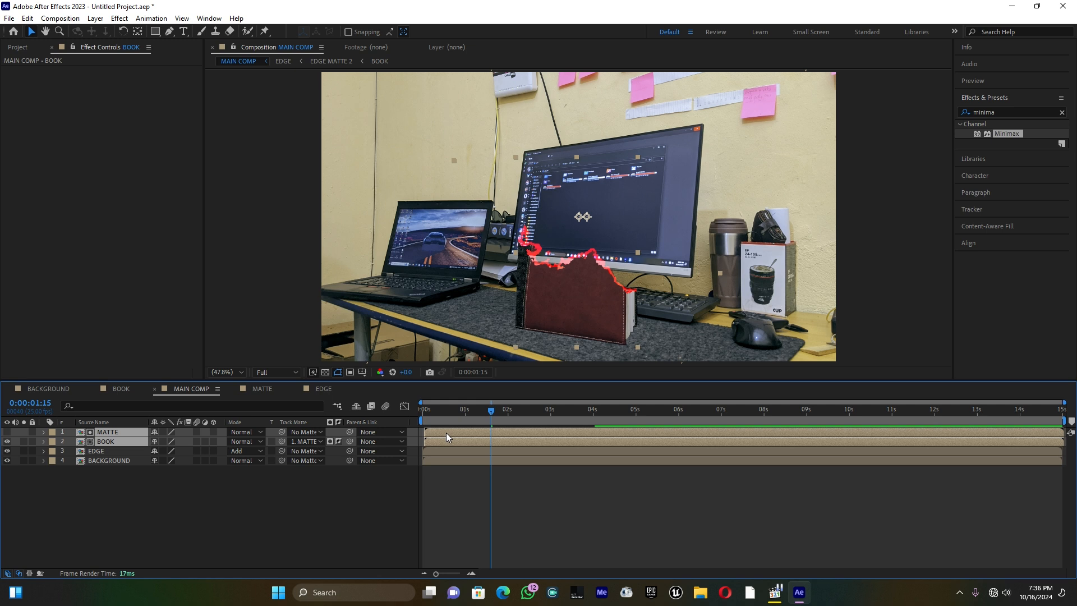
pyautogui.click(362, 513)
# Find the Glow effect and apply it to the EDGE layer
pyautogui.click(105, 450)
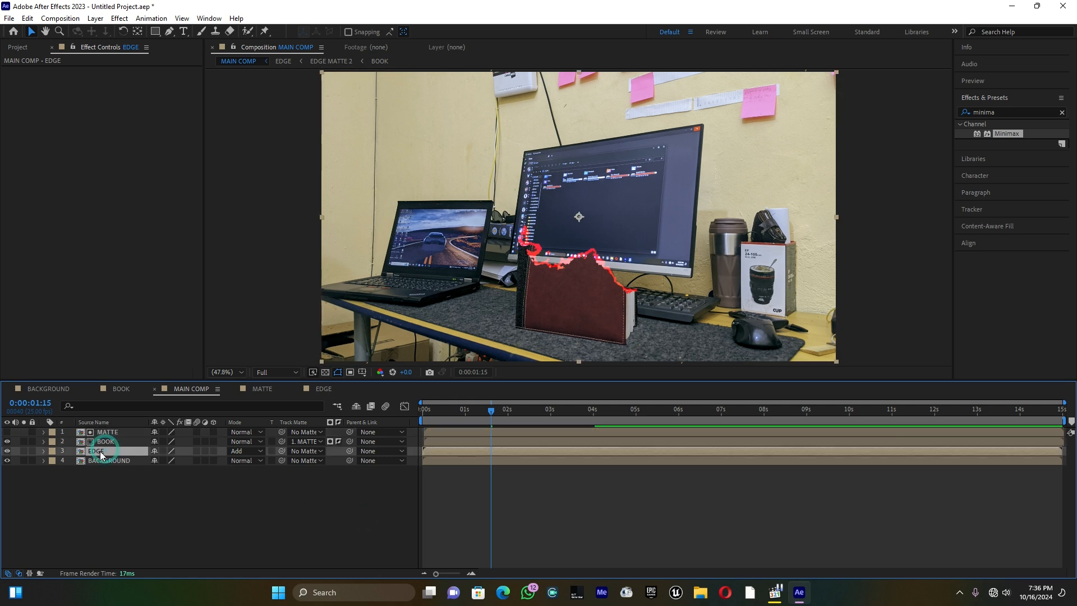
pyautogui.click(1017, 113)
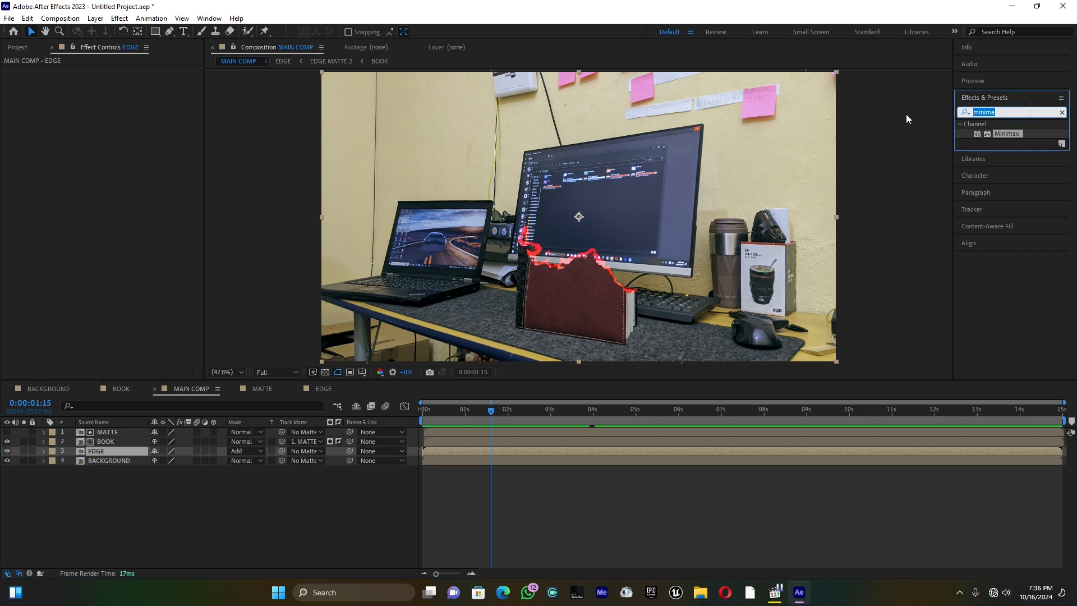
pyautogui.write('glow')
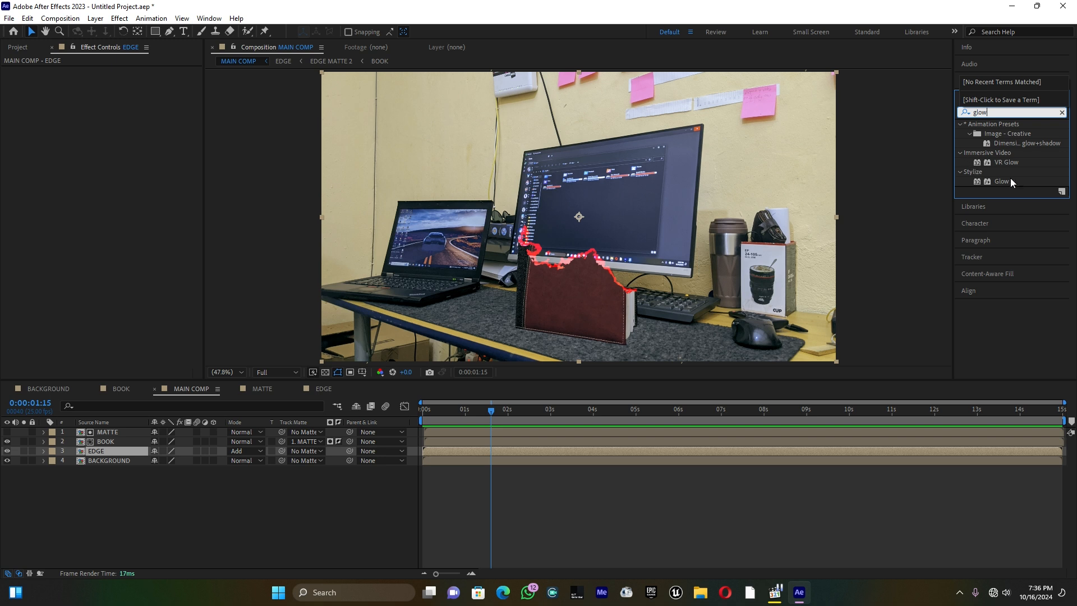
pyautogui.moveTo(1001, 181); pyautogui.dragTo(108, 453)
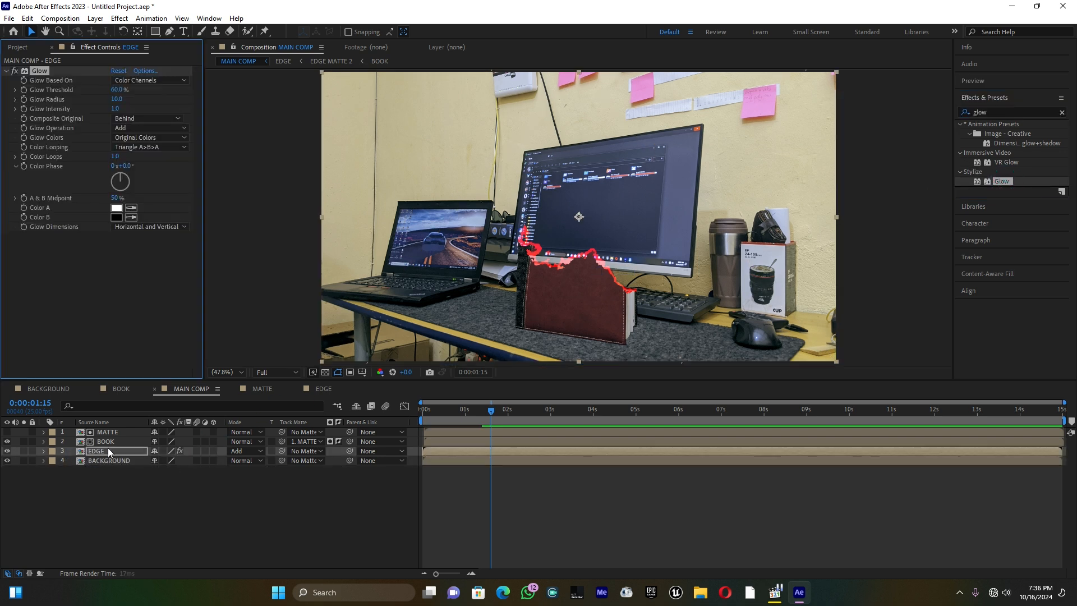
pyautogui.scroll(3, 517, 311)
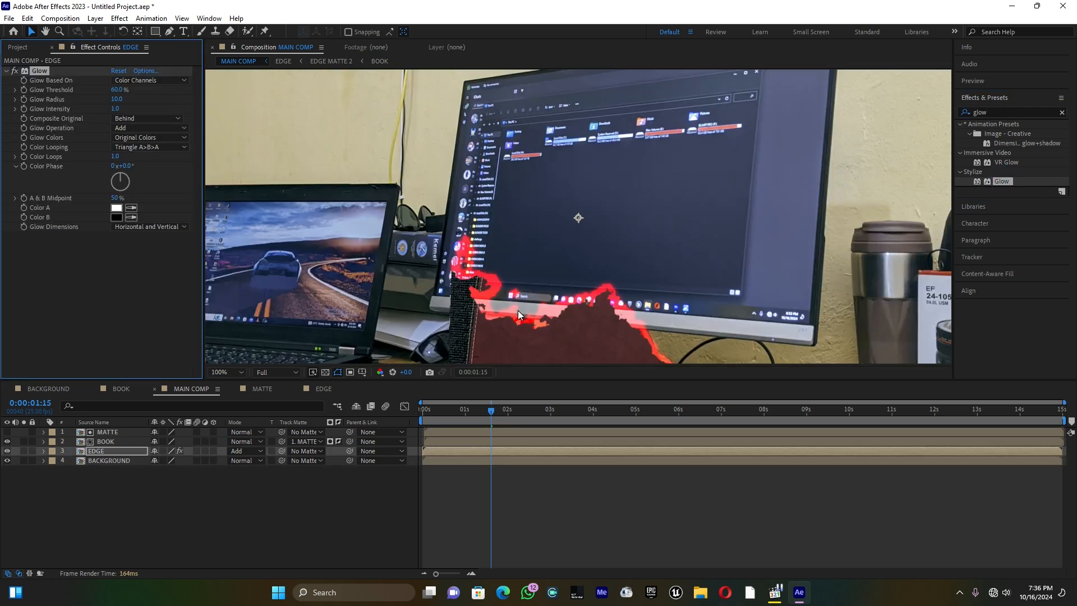
pyautogui.scroll(-2, 517, 310)
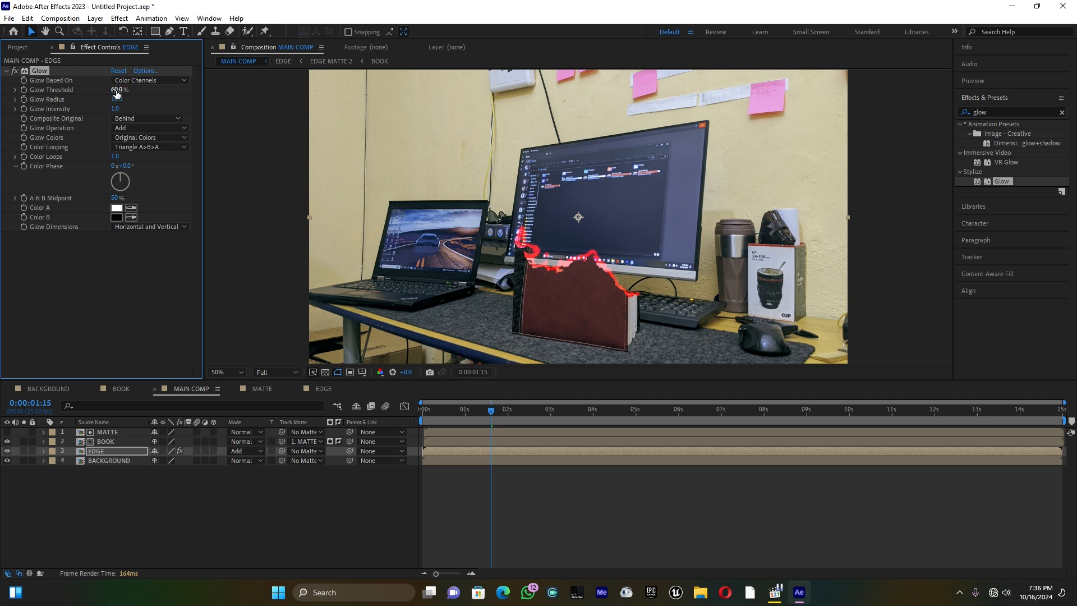
# Set the Glow threshold to 50.2%, its radius to 53 and its intensity to 1.5
pyautogui.moveTo(117, 91); pyautogui.dragTo(47, 96)
pyautogui.moveTo(116, 90); pyautogui.dragTo(138, 107)
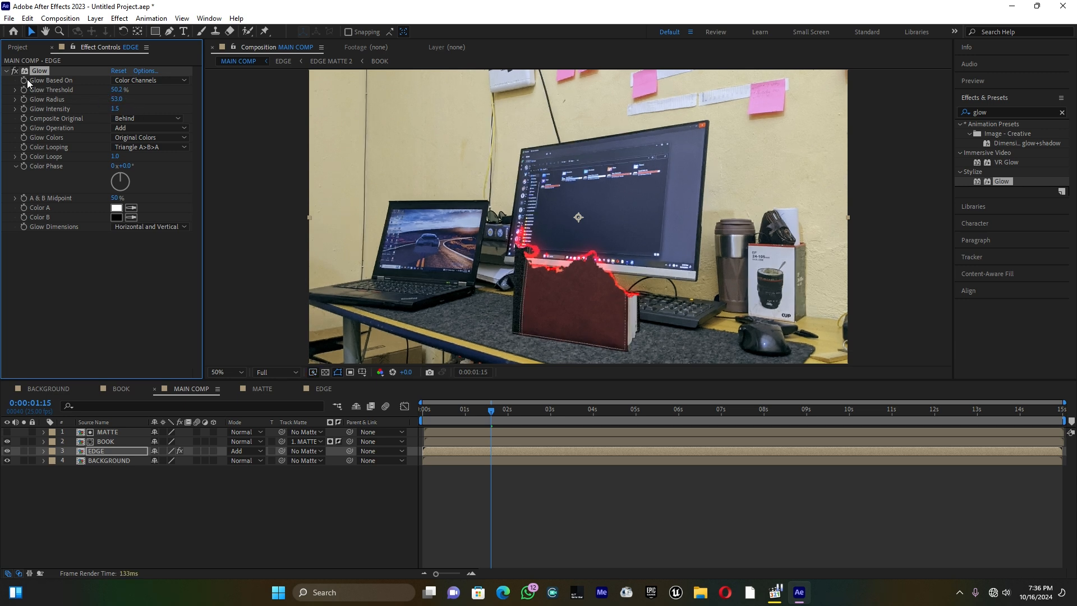
pyautogui.click(7, 71)
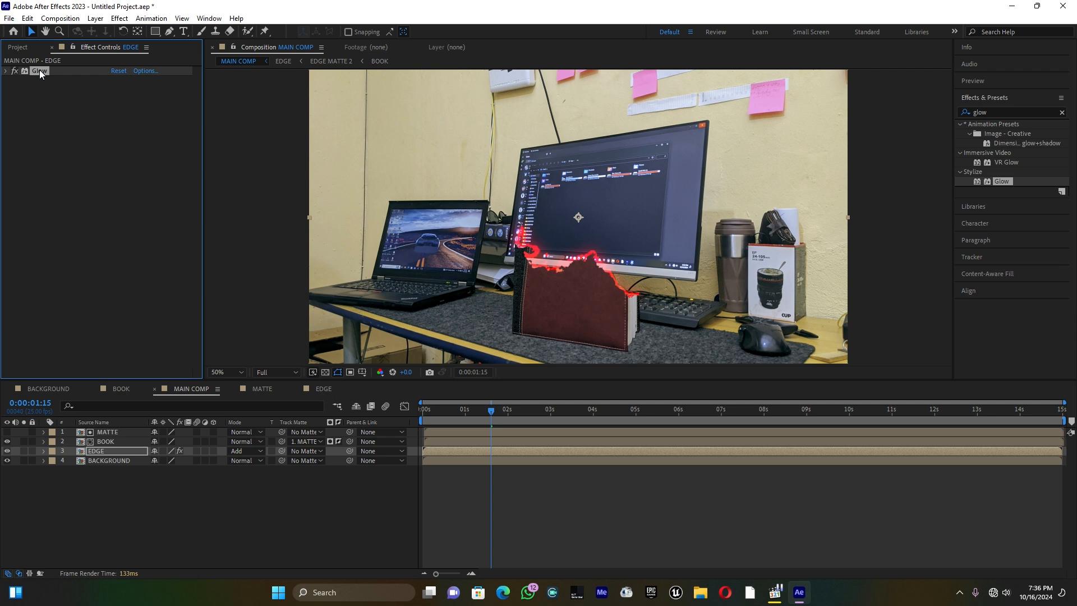
# Duplicate the Glow effect on EDGE and set the copy's threshold to 18.4% and radius to 0
pyautogui.hotkey('ctrl', 'd')
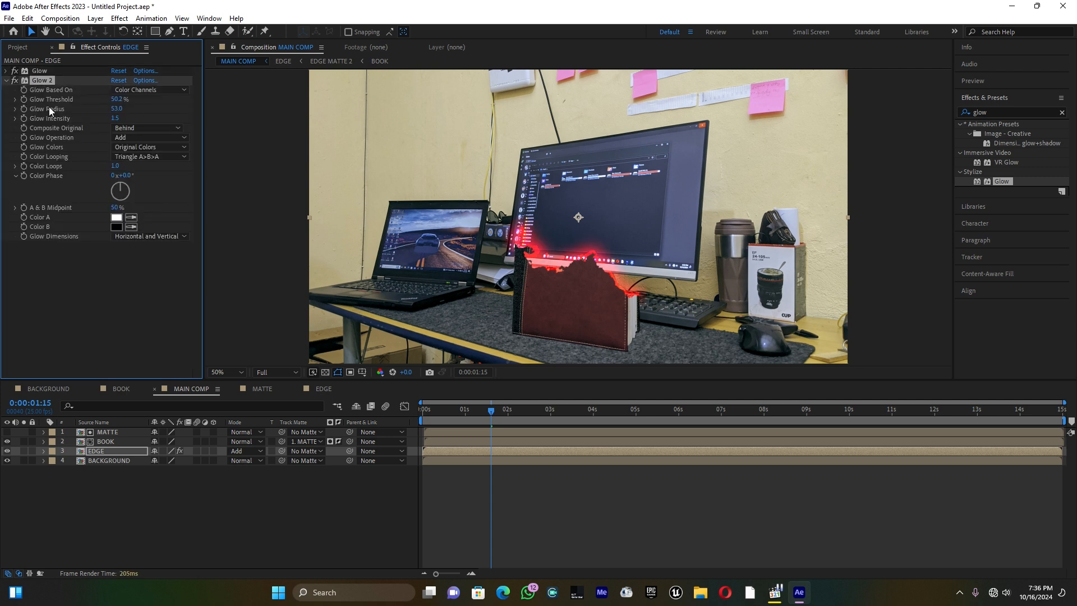
pyautogui.click(119, 99)
pyautogui.write('29')
pyautogui.press('Return')
pyautogui.moveTo(77, 99)
pyautogui.mouseDown()
pyautogui.moveTo(95, 109)
pyautogui.moveTo(81, 109)
pyautogui.mouseUp()
pyautogui.click(7, 451)
pyautogui.click(7, 450)
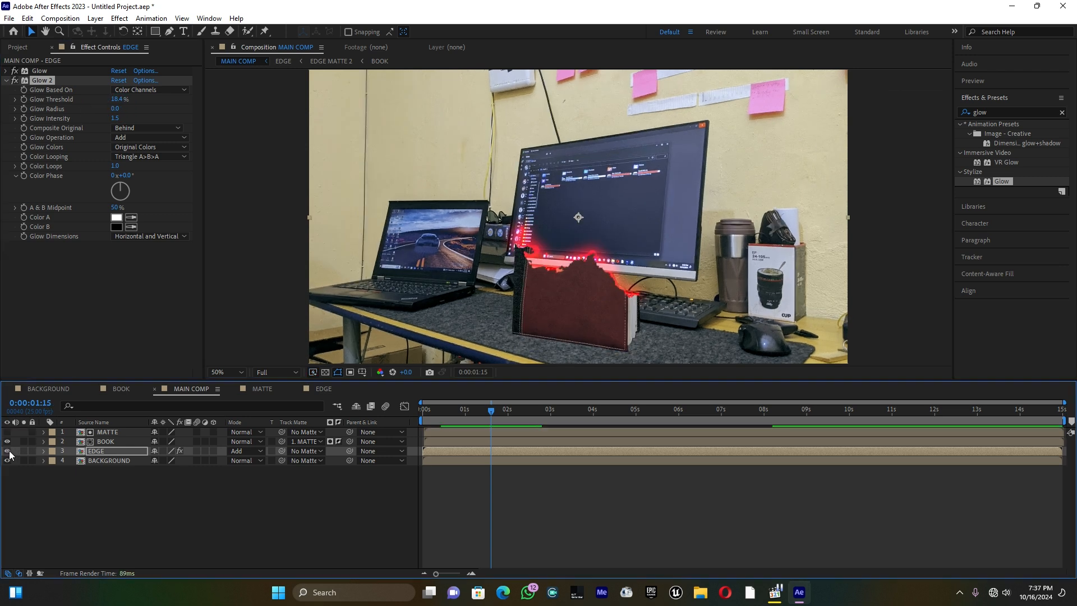
# Examine the matte and book layers inside the nested EDGE and EDGE MATTE 2 compositions, and return to MAIN COMP
pyautogui.doubleClick(100, 450)
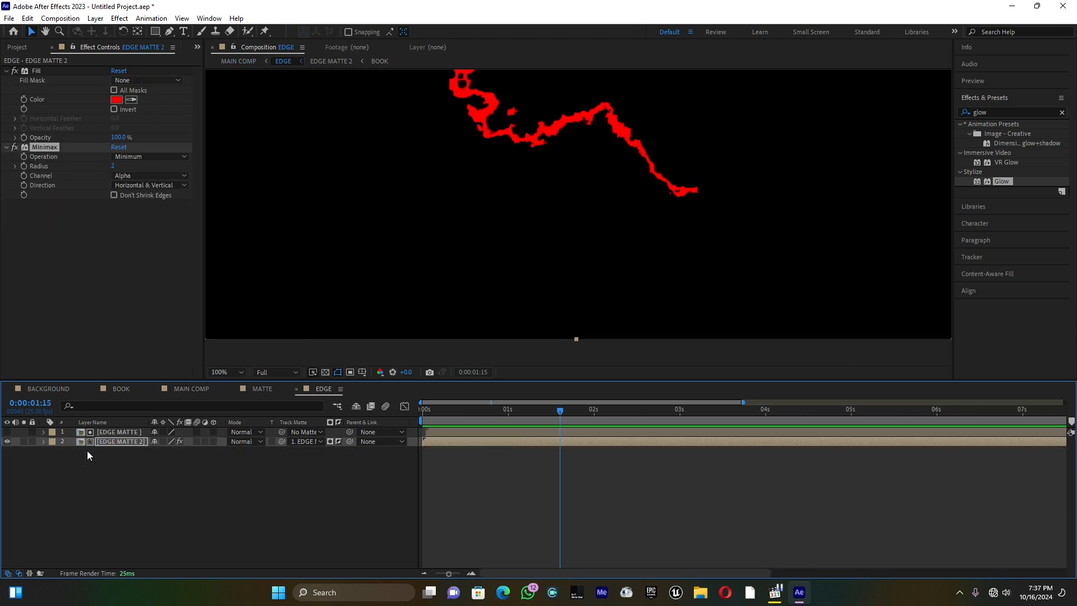
pyautogui.click(108, 440)
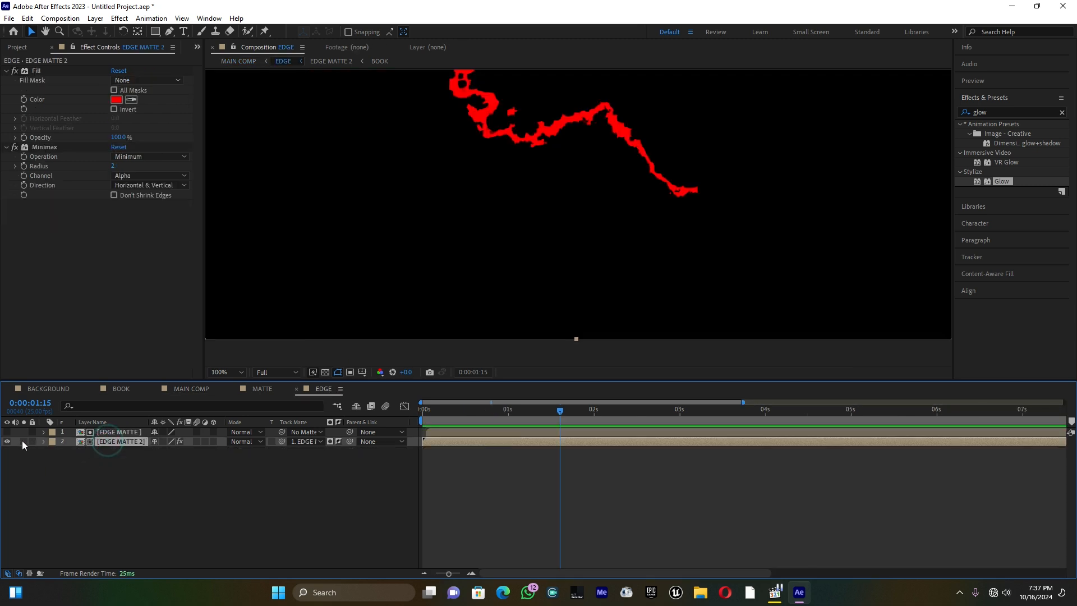
pyautogui.click(7, 441)
pyautogui.click(7, 442)
pyautogui.doubleClick(116, 442)
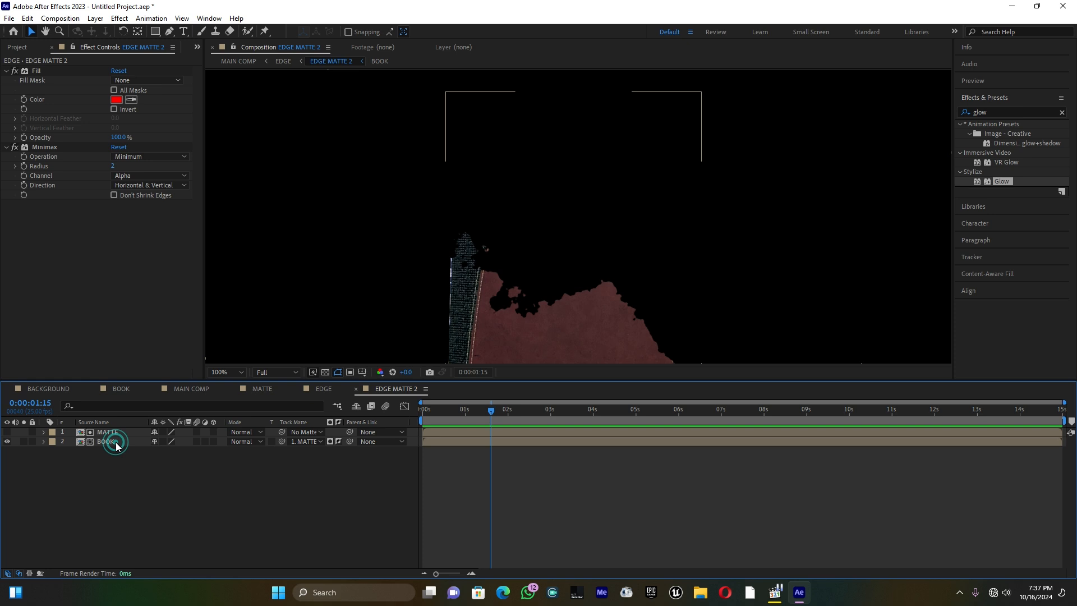
pyautogui.click(112, 433)
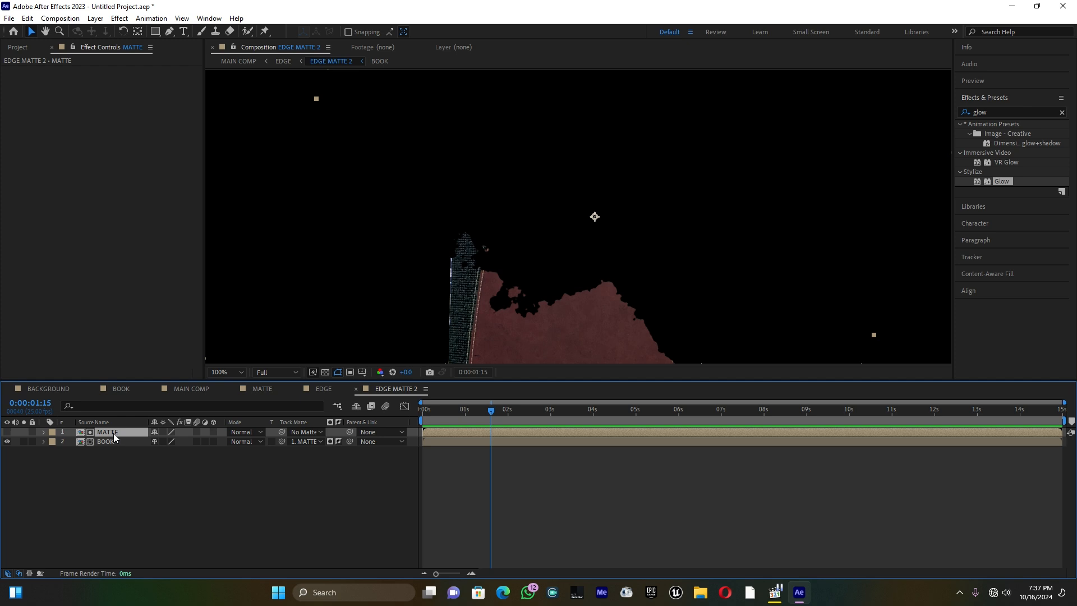
pyautogui.click(7, 433)
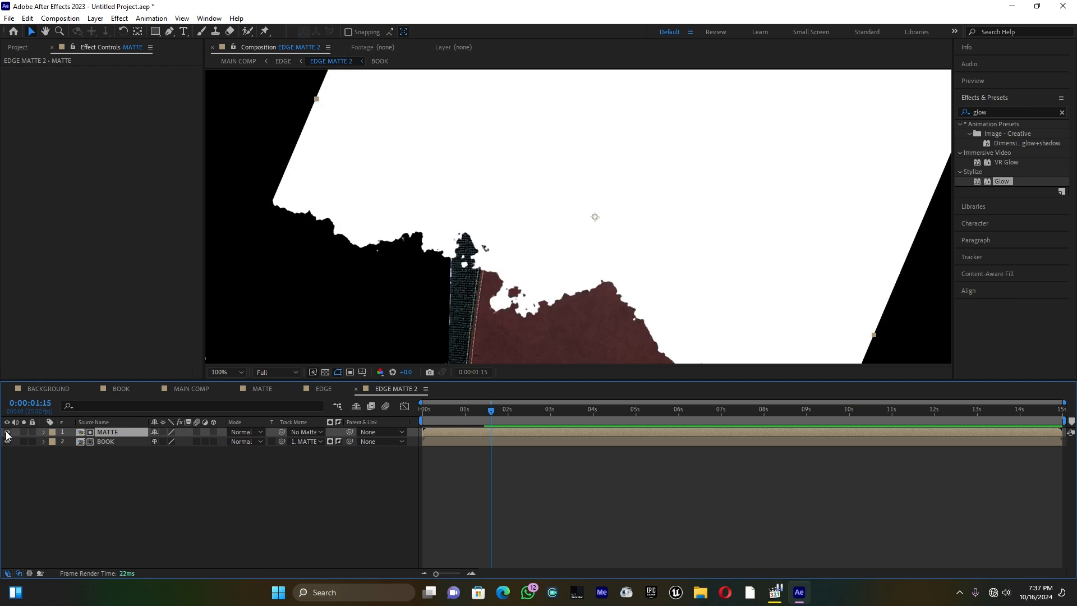
pyautogui.click(7, 433)
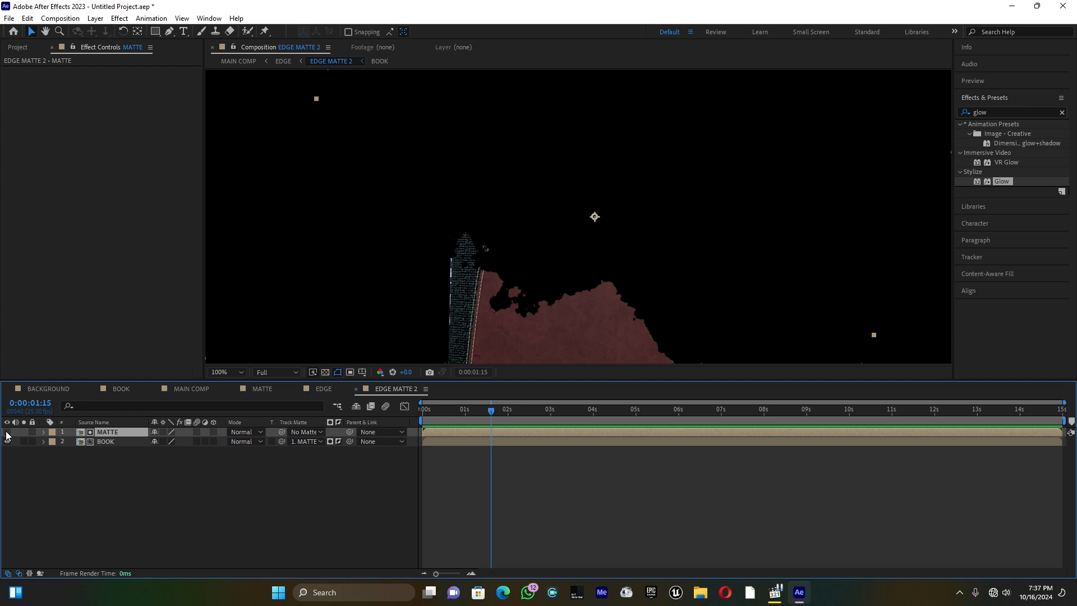
pyautogui.click(102, 442)
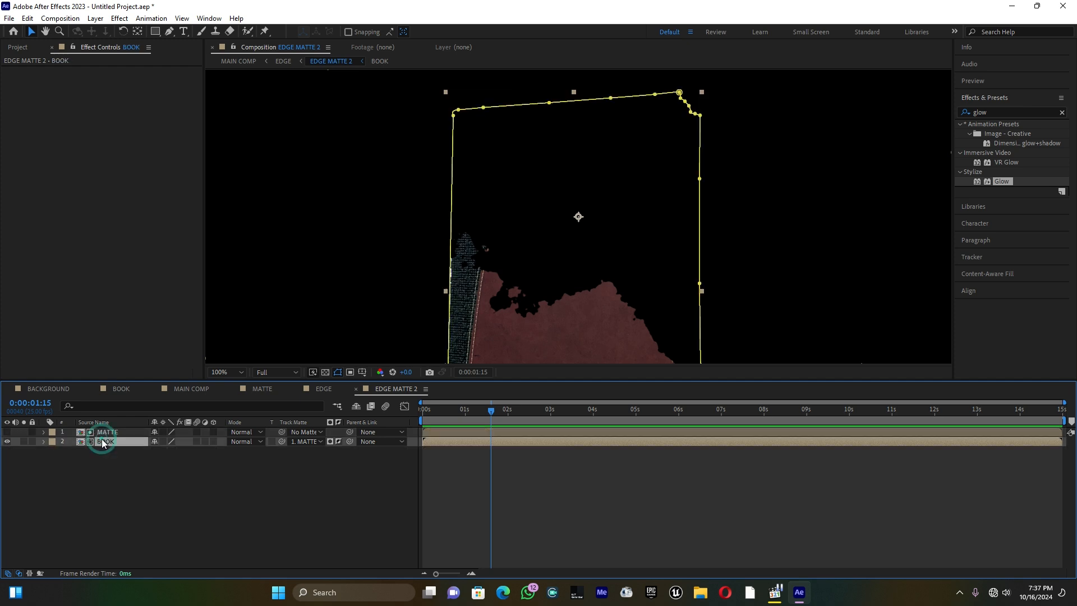
pyautogui.click(189, 389)
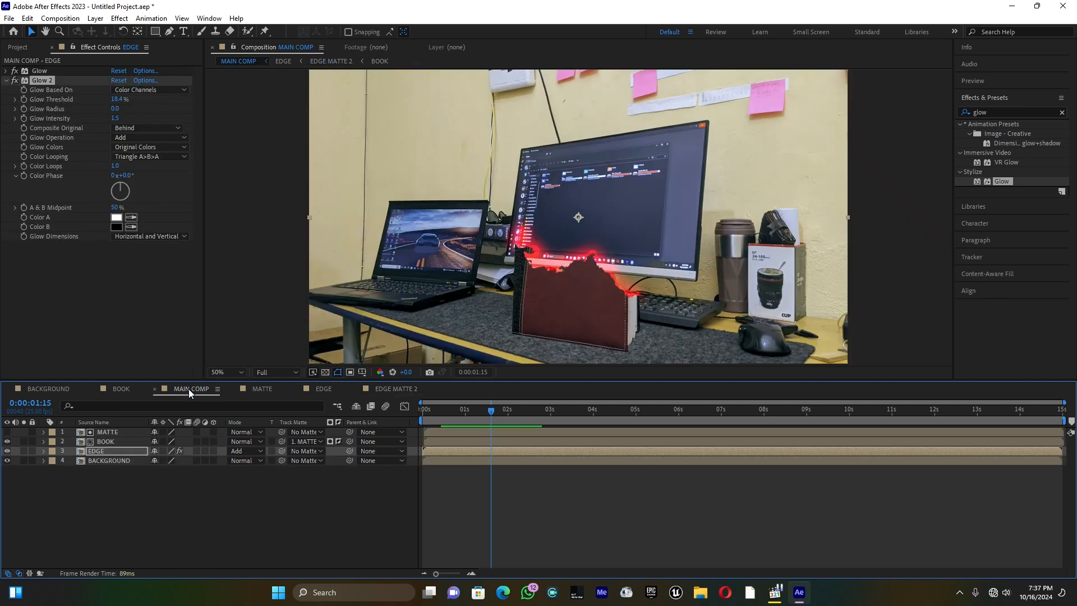
pyautogui.click(6, 81)
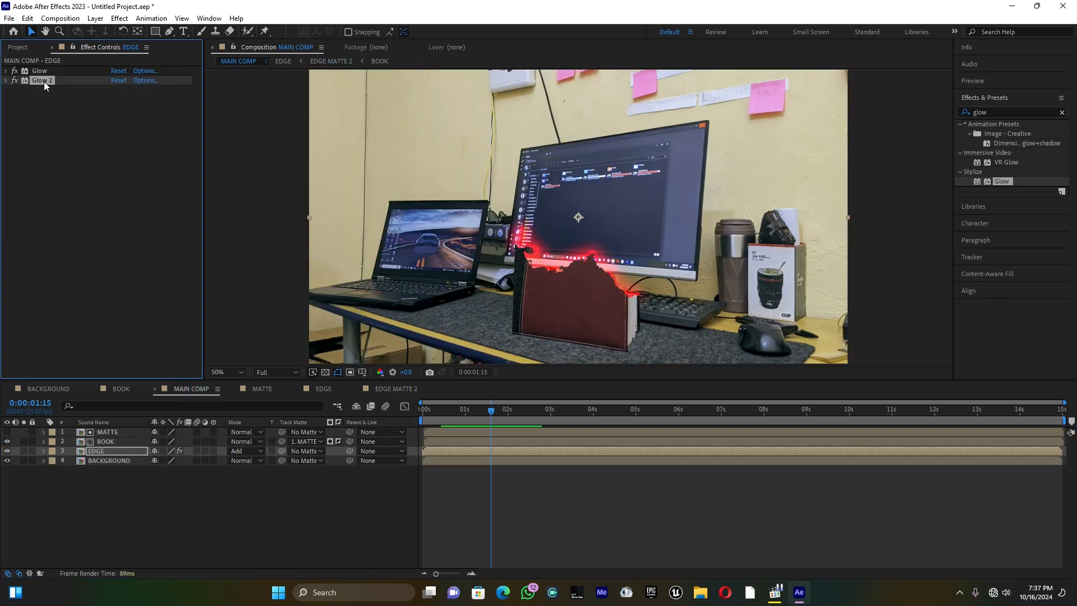
pyautogui.hotkey('ctrl', 'd')
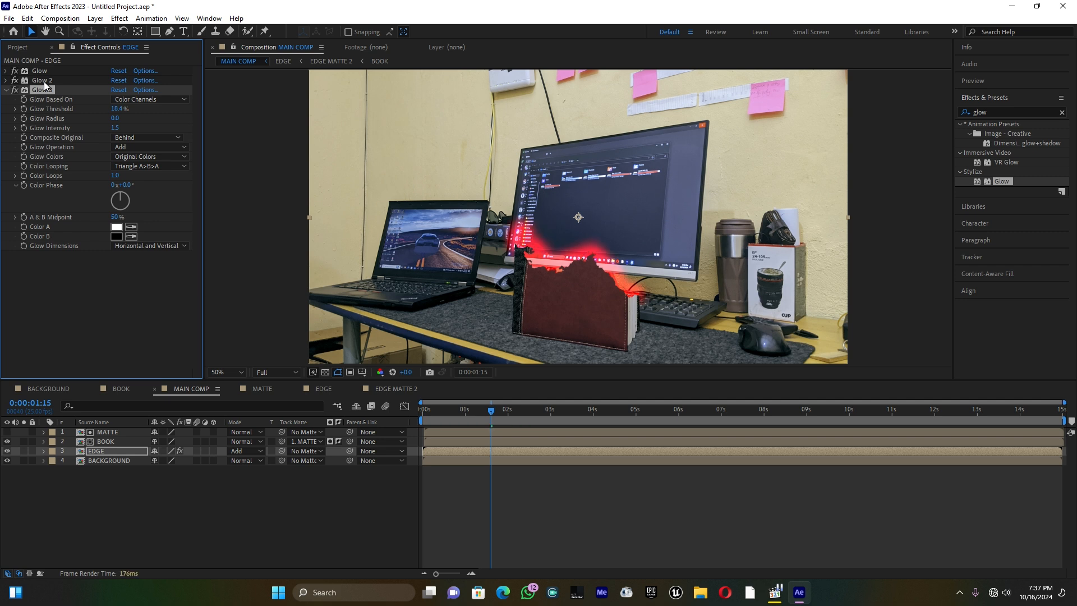
pyautogui.hotkey('ctrl', 'z')
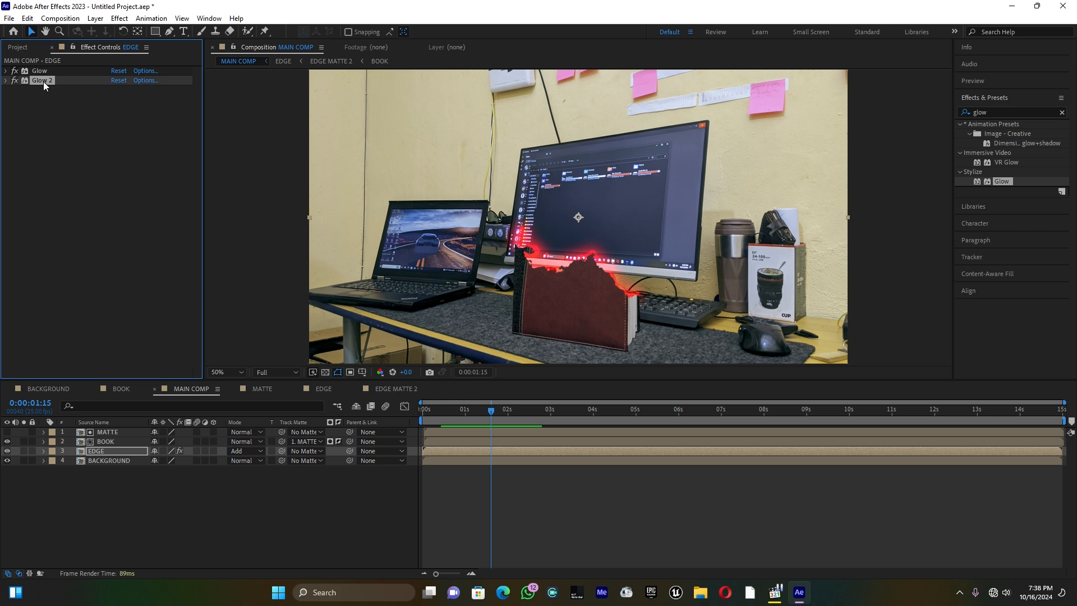
# Duplicate the EDGE layer and place the copy above MATTE as the first layer of MAIN COMP
pyautogui.click(107, 453)
pyautogui.press('u')
pyautogui.hotkey('ctrl', 'd')
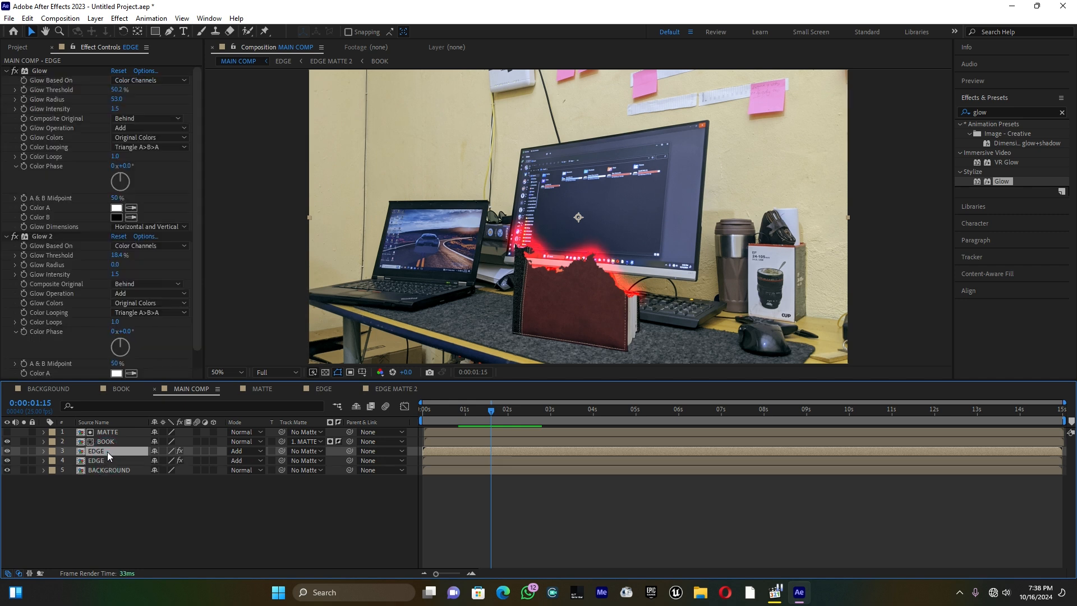
pyautogui.moveTo(107, 452); pyautogui.dragTo(105, 429)
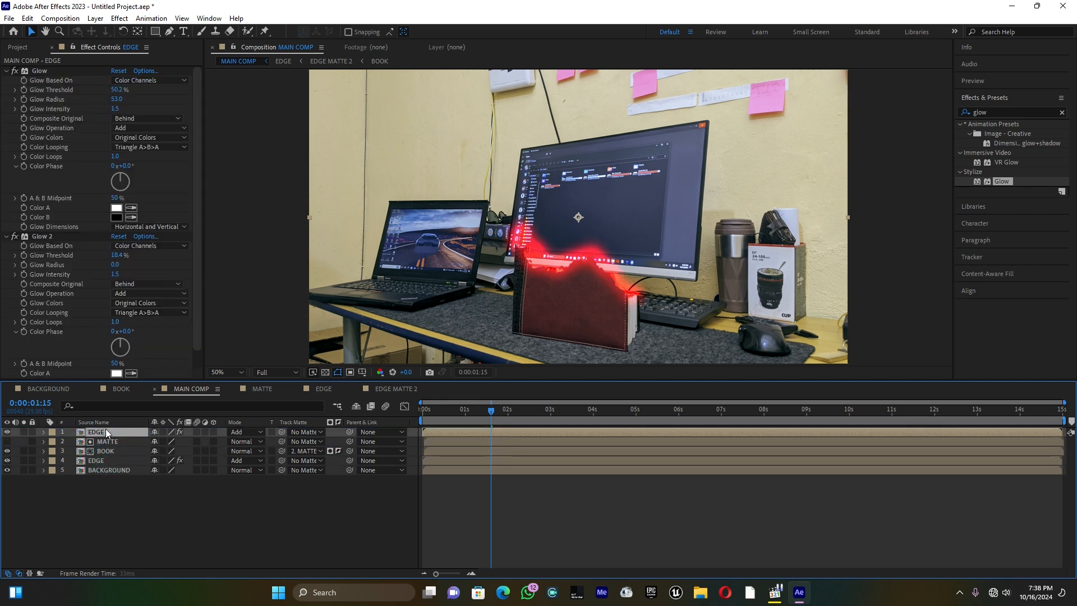
# Remove both Glow effects from the uppermost EDGE layer
pyautogui.click(35, 71)
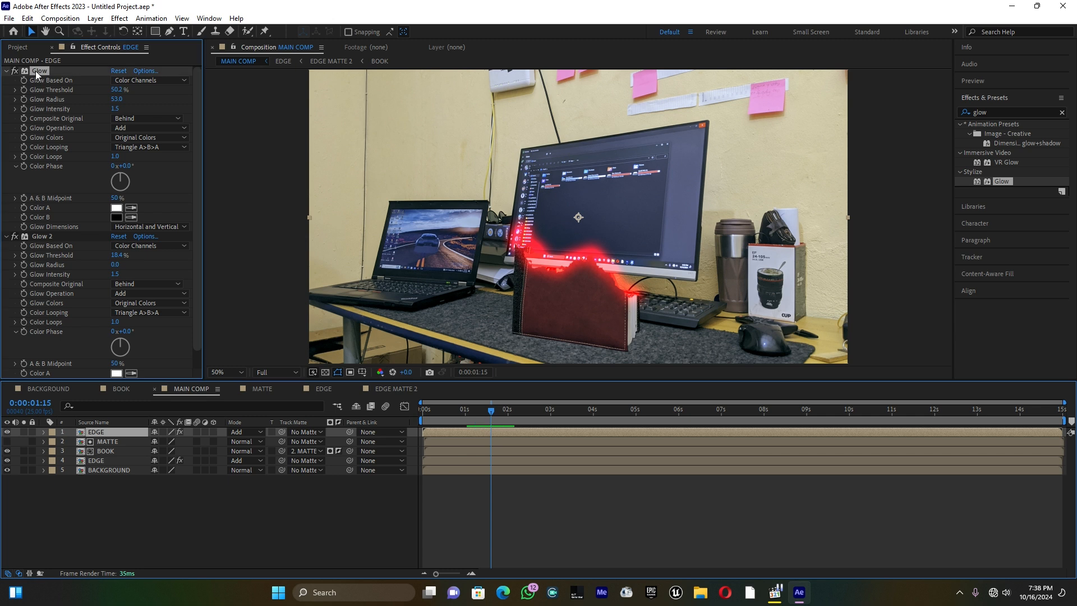
pyautogui.press('Delete')
pyautogui.click(41, 70)
pyautogui.press('Delete')
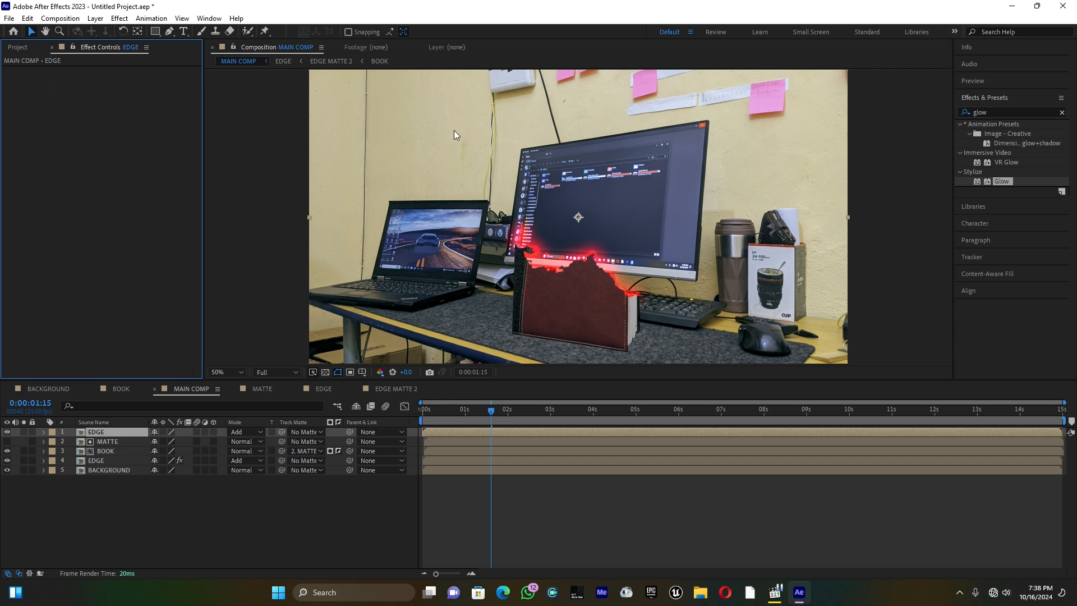
# Find the CC Particle Systems II effect and apply it to the uppermost EDGE layer
pyautogui.click(956, 98)
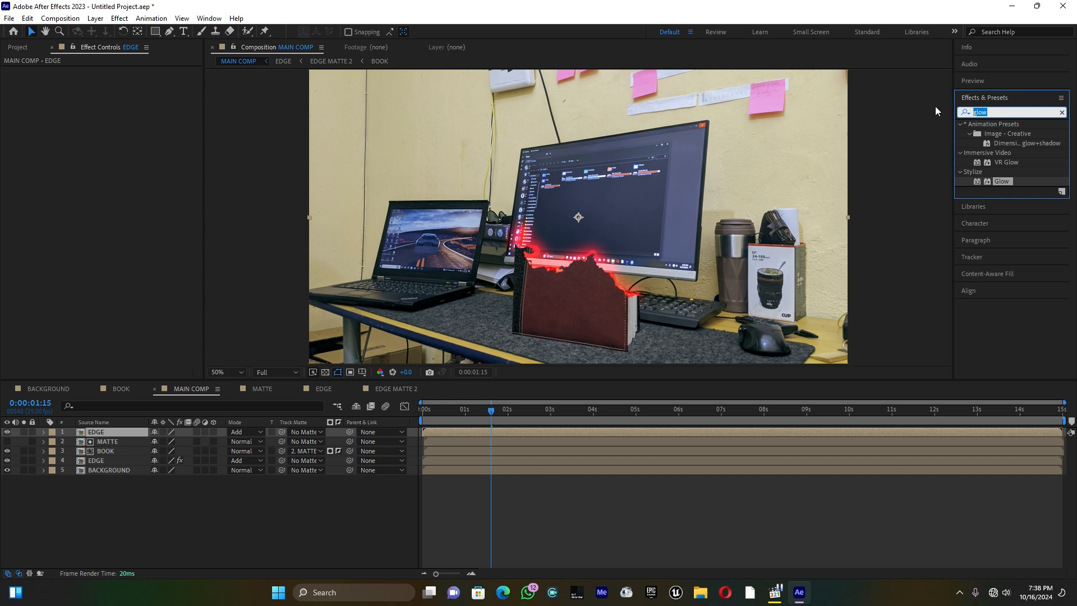
pyautogui.write('c')
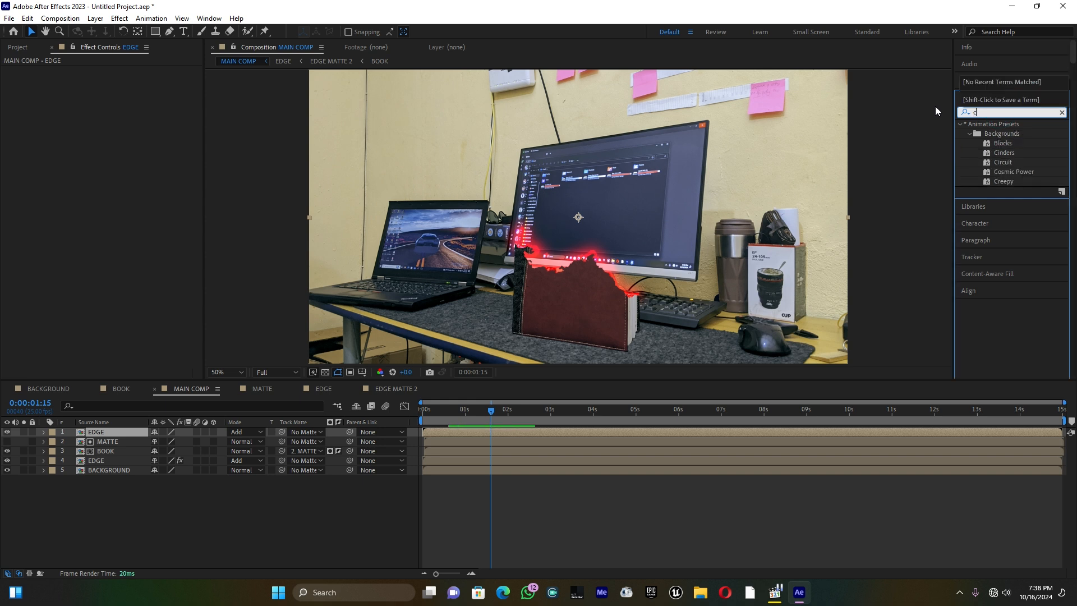
pyautogui.write('c p')
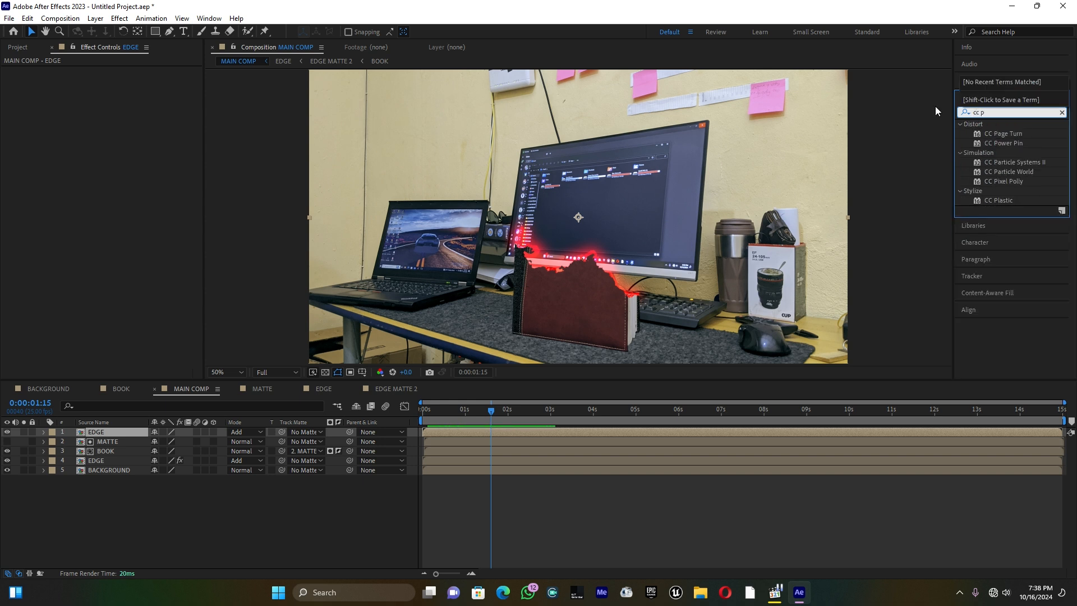
pyautogui.write('ar')
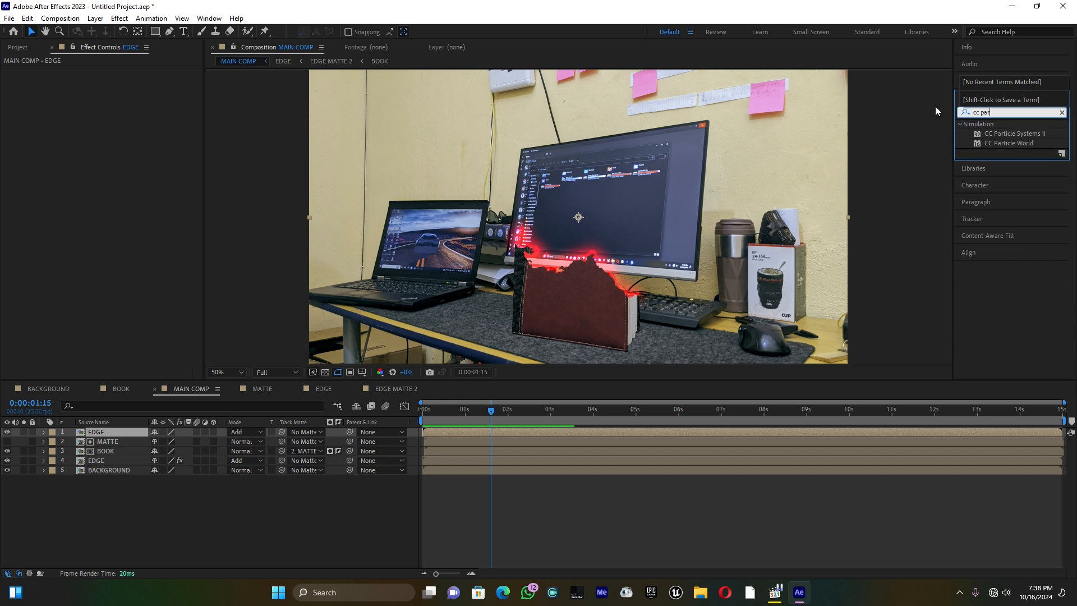
pyautogui.moveTo(1004, 134); pyautogui.dragTo(125, 430)
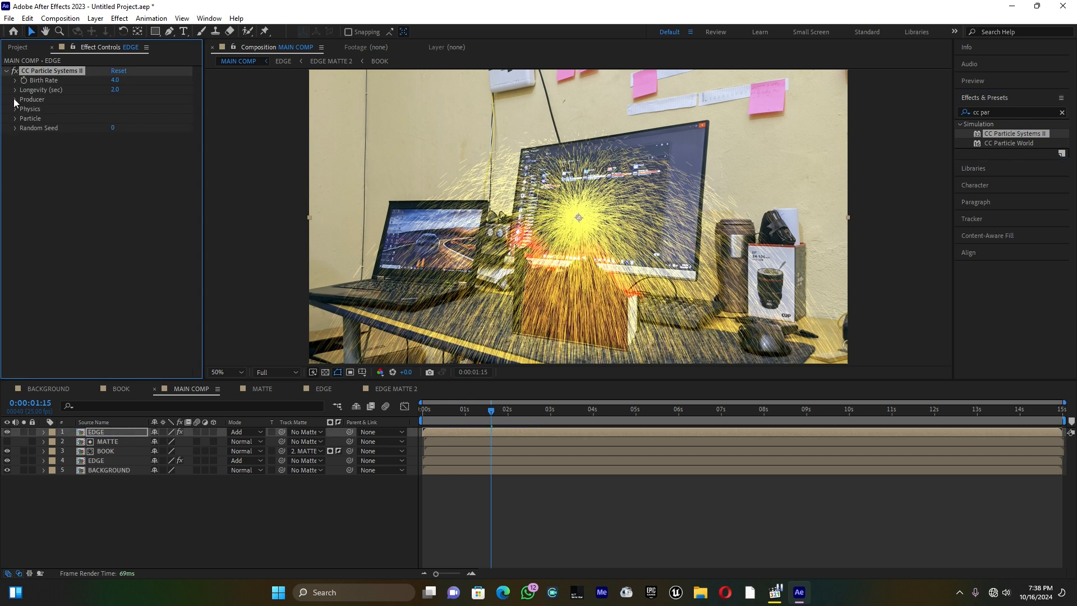
# Expand all parameter groups of CC Particle Systems II and set the physics Velocity to 0.1
pyautogui.click(15, 81)
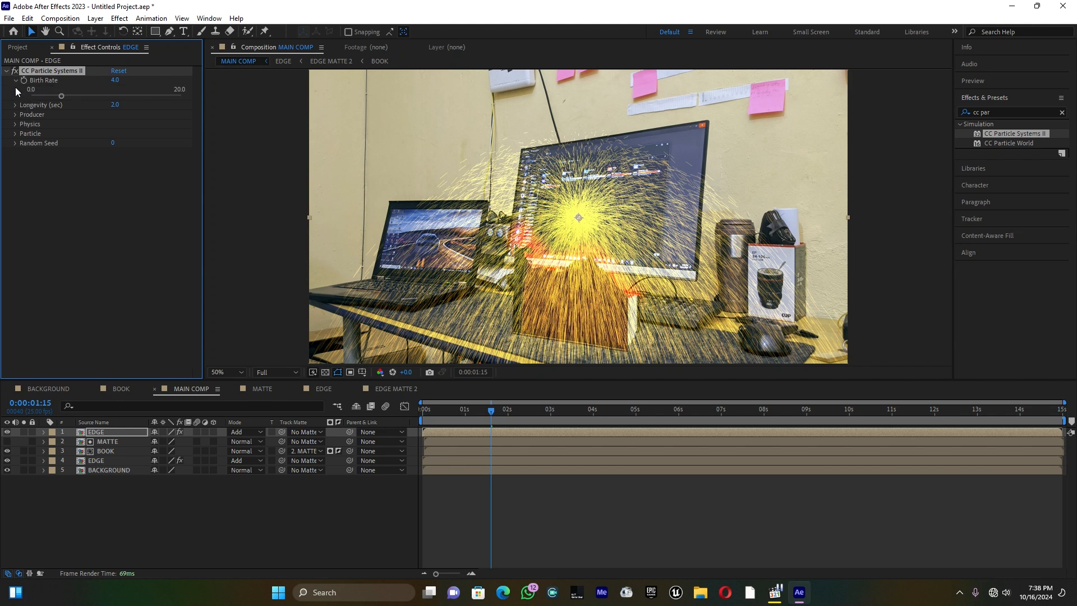
pyautogui.click(15, 104)
pyautogui.click(15, 130)
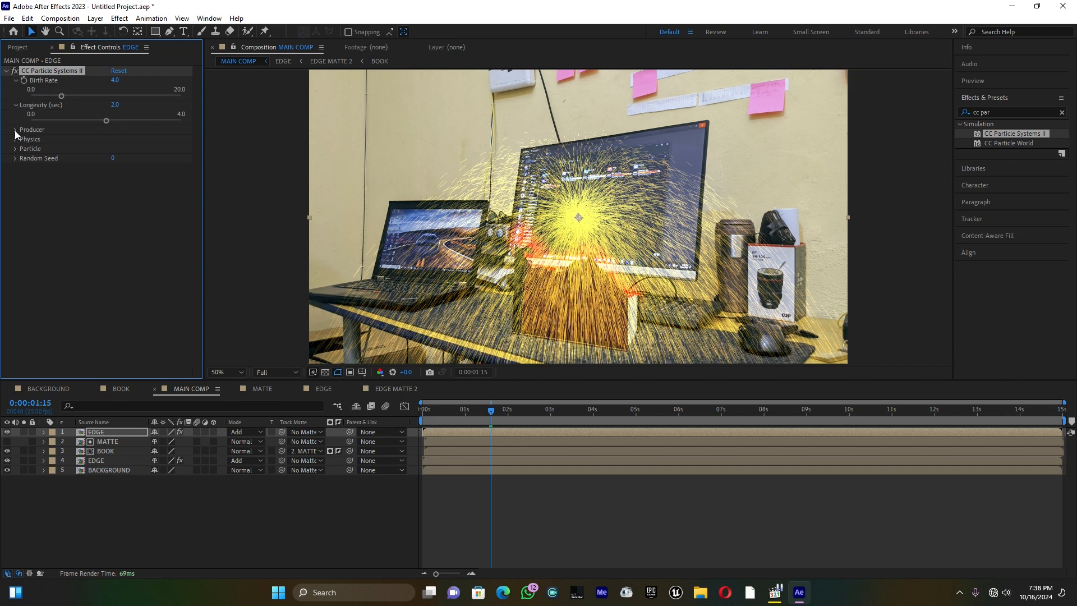
pyautogui.click(16, 168)
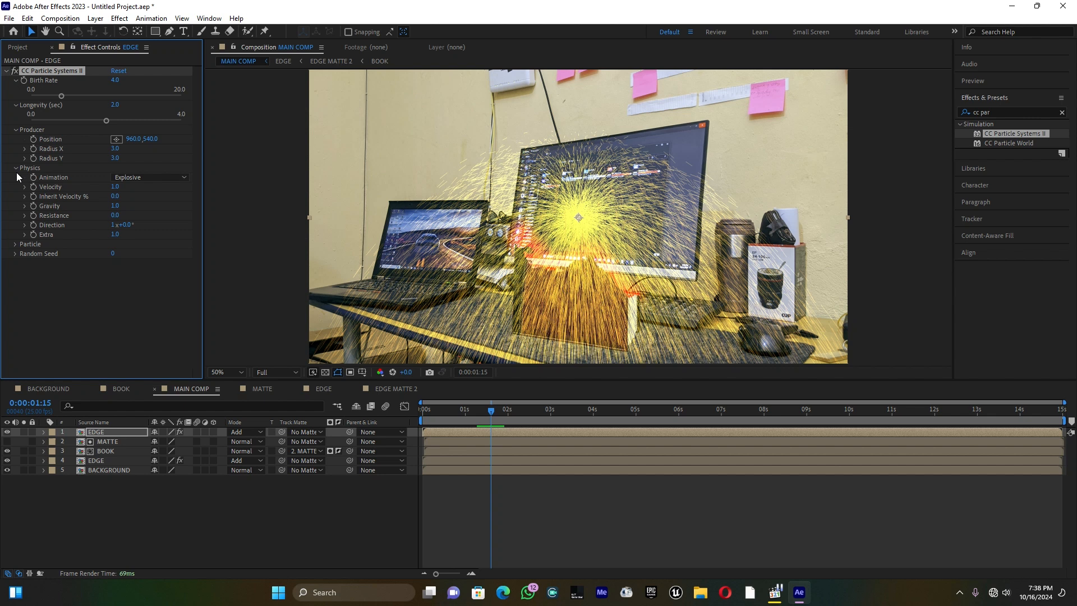
pyautogui.click(15, 244)
pyautogui.click(15, 358)
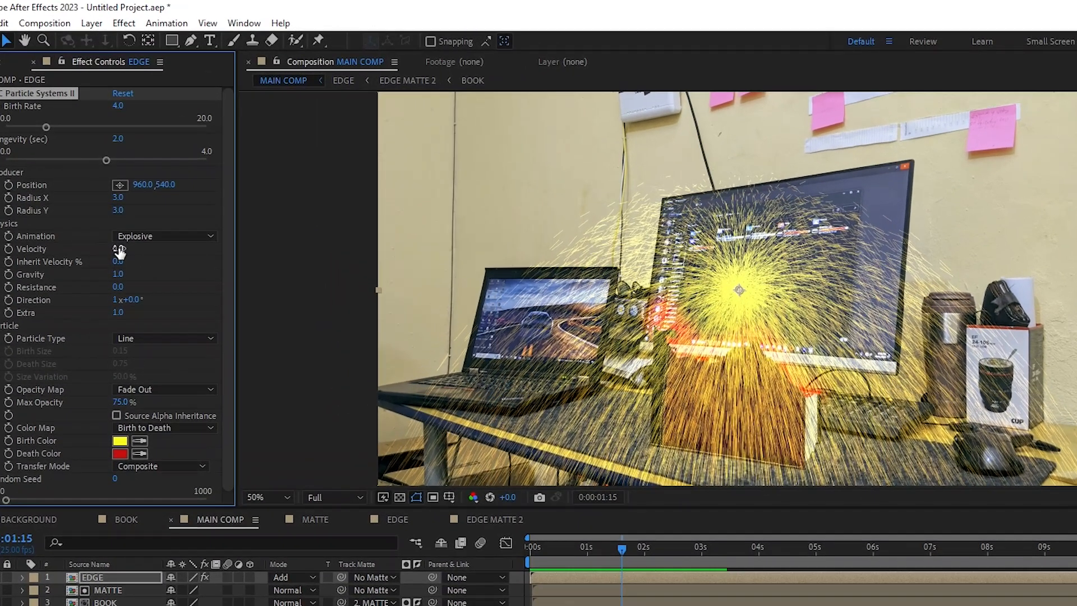
pyautogui.click(119, 252)
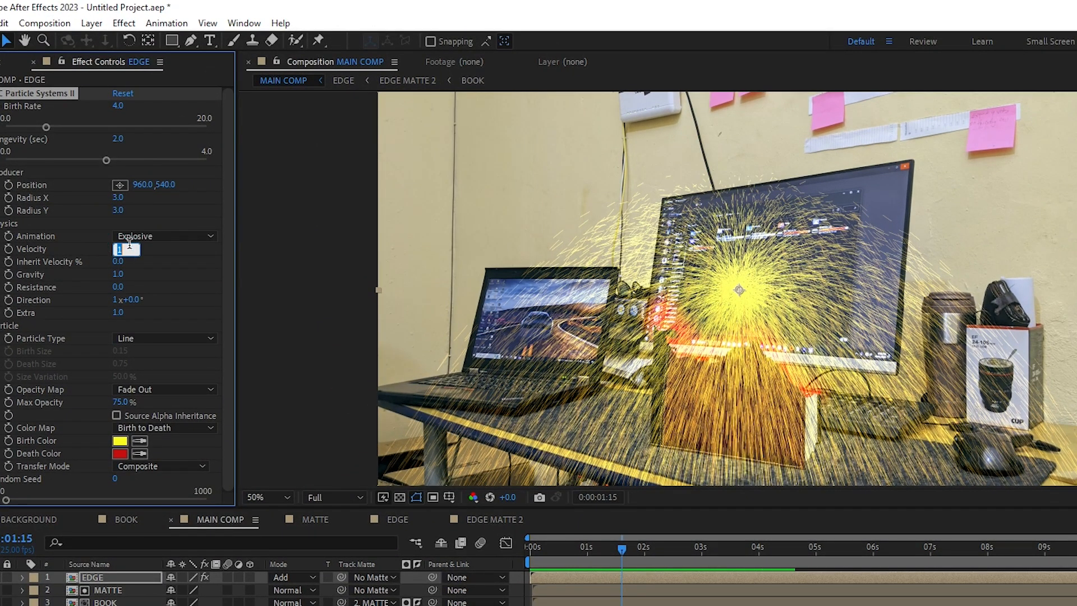
pyautogui.write('0.1')
pyautogui.press('Return')
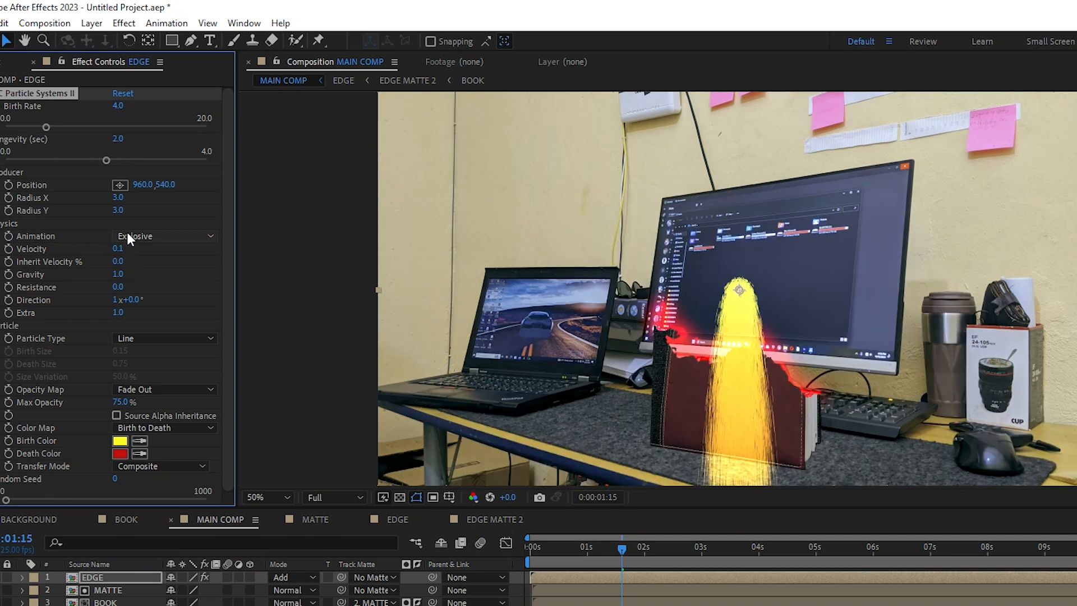
# Set the particle system's Gravity to -0.1
pyautogui.click(119, 274)
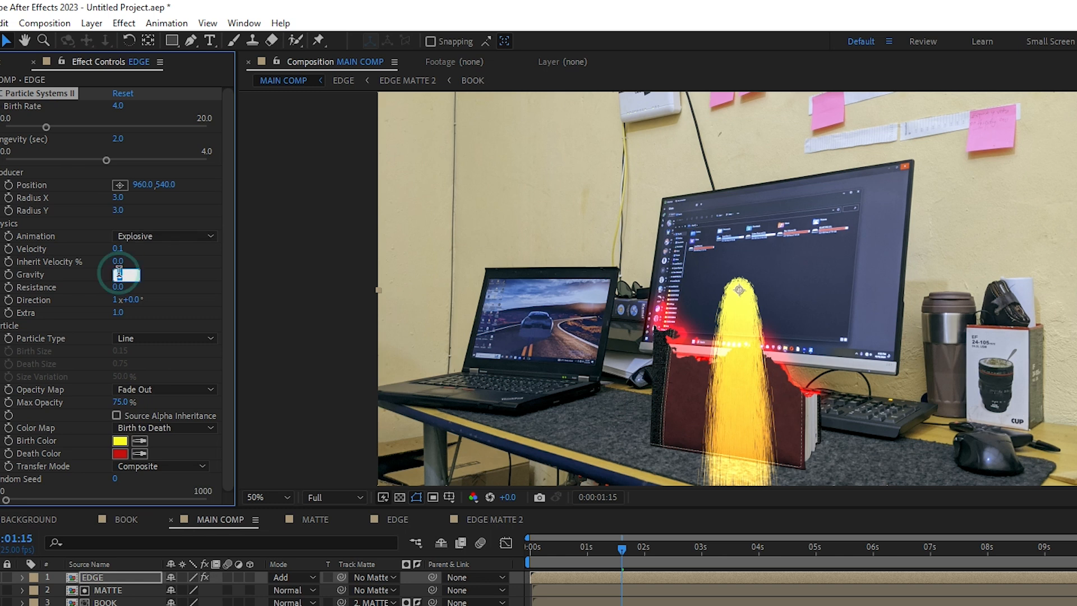
pyautogui.write('-0.')
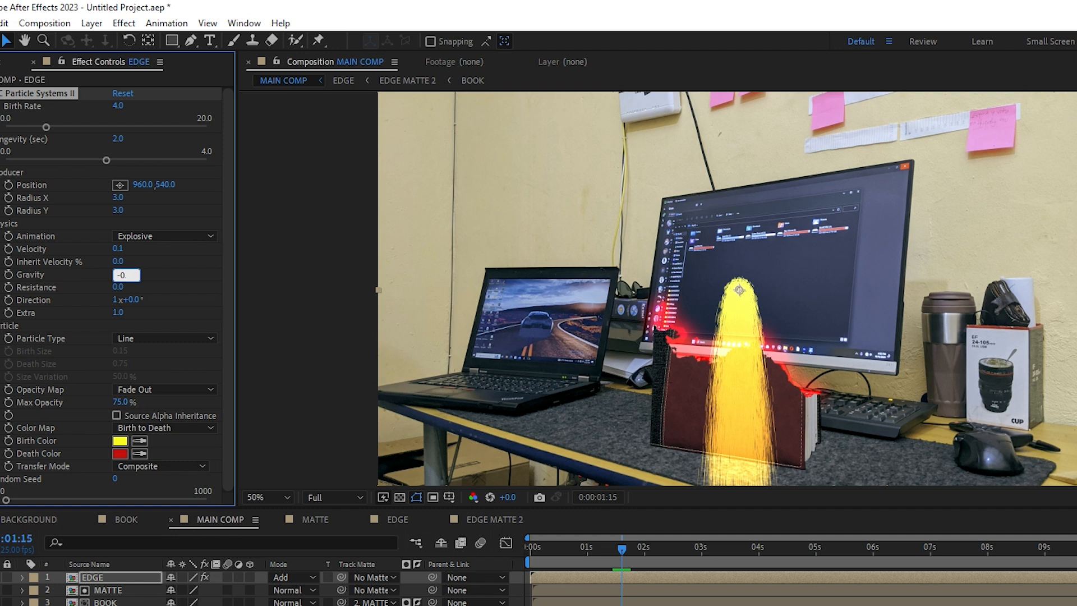
pyautogui.write('1')
pyautogui.press('Return')
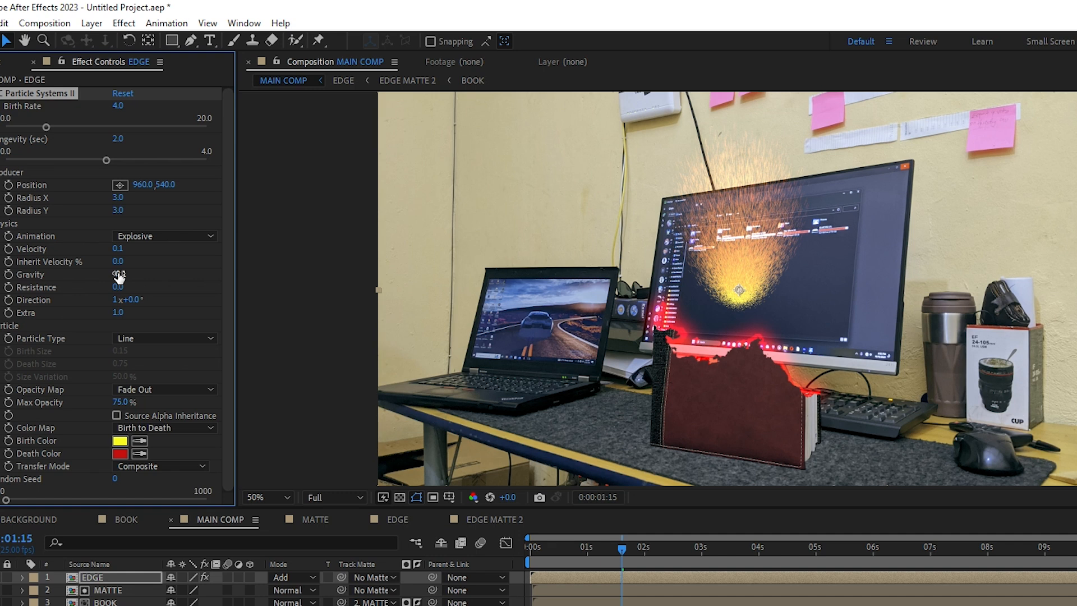
# Change the Particle Type to Faded Sphere and reduce the Birth Size to 0.10
pyautogui.click(140, 335)
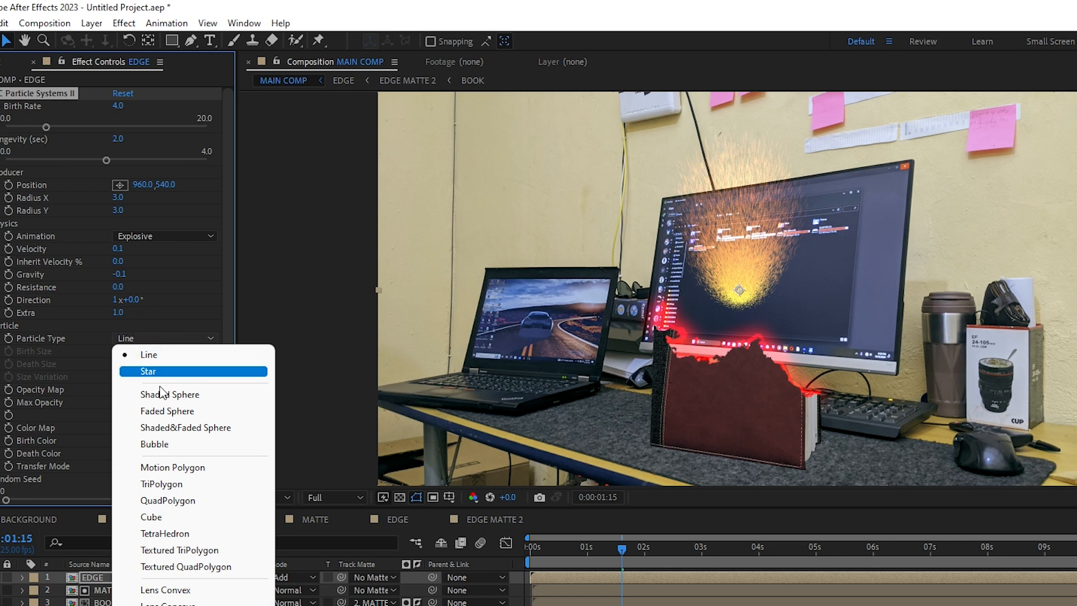
pyautogui.click(171, 410)
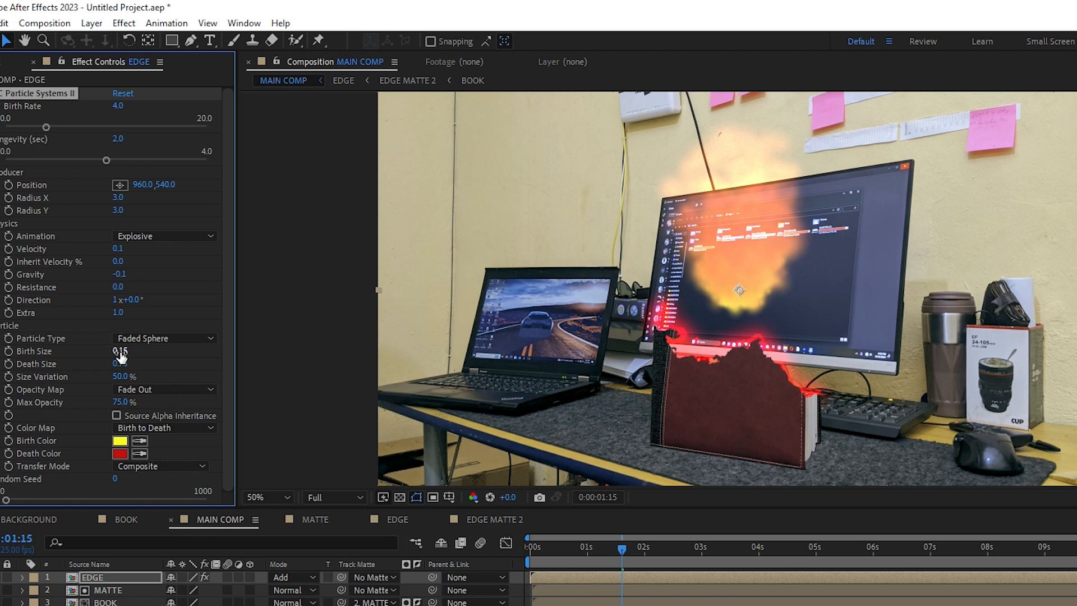
pyautogui.moveTo(119, 355); pyautogui.dragTo(114, 354)
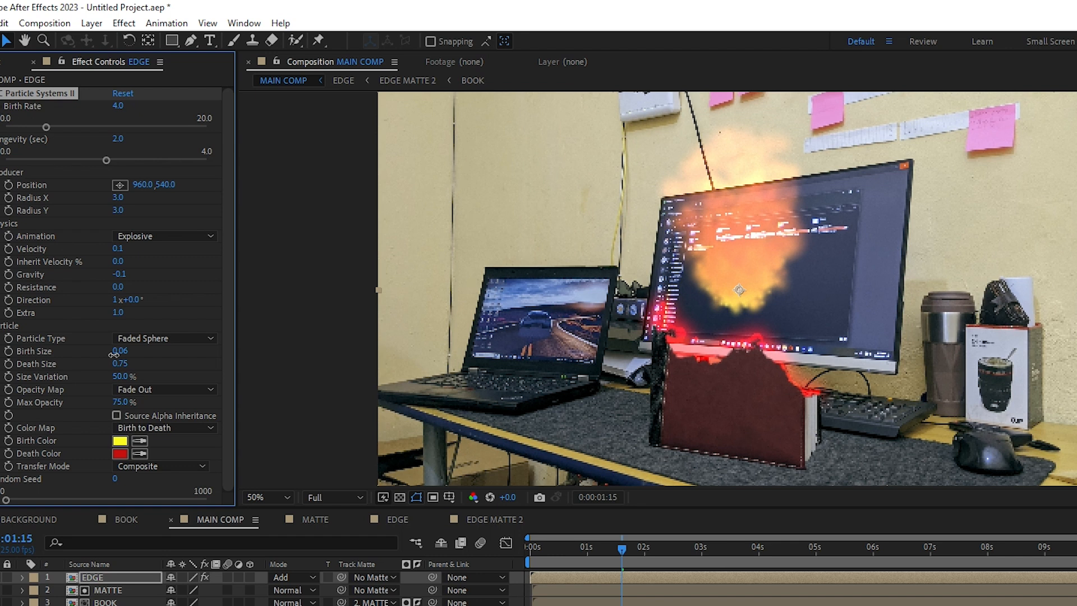
pyautogui.moveTo(113, 354); pyautogui.dragTo(120, 354)
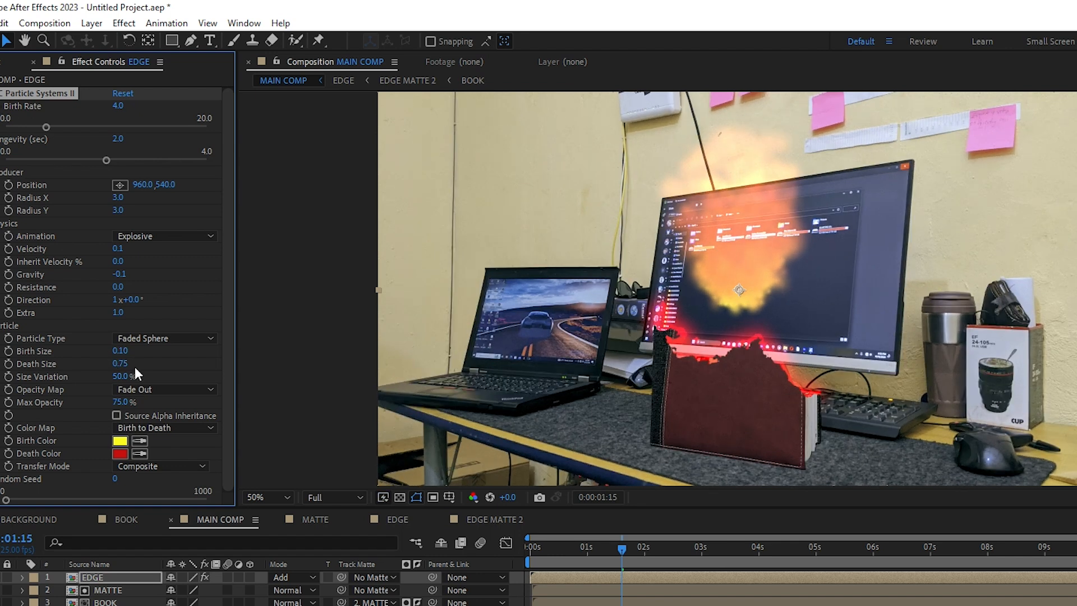
# Set the particles' Death Size to 0.05 and raise Max Opacity to 100%
pyautogui.click(126, 365)
pyautogui.write('0')
pyautogui.press('Return')
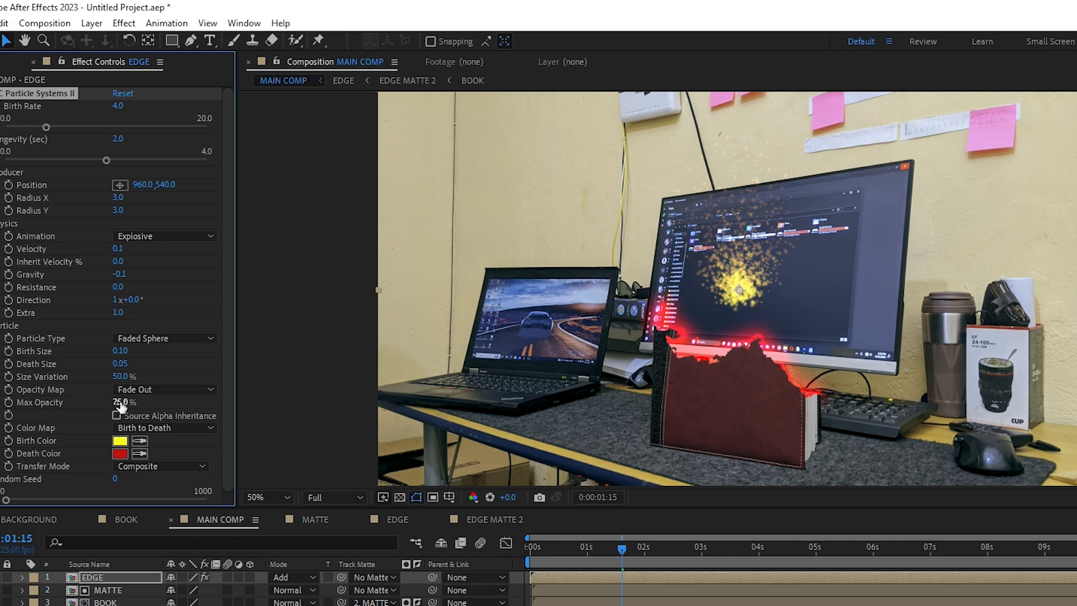
pyautogui.moveTo(120, 402); pyautogui.dragTo(165, 404)
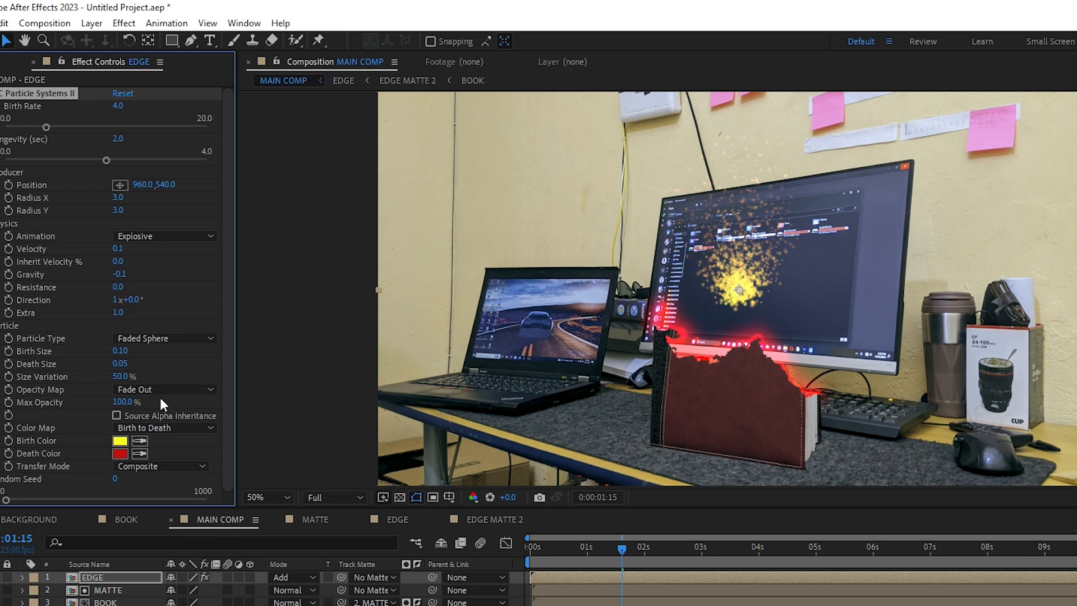
# Set the particles' Birth Color to the red FF3934 sampled from the book's glowing edge
pyautogui.click(120, 441)
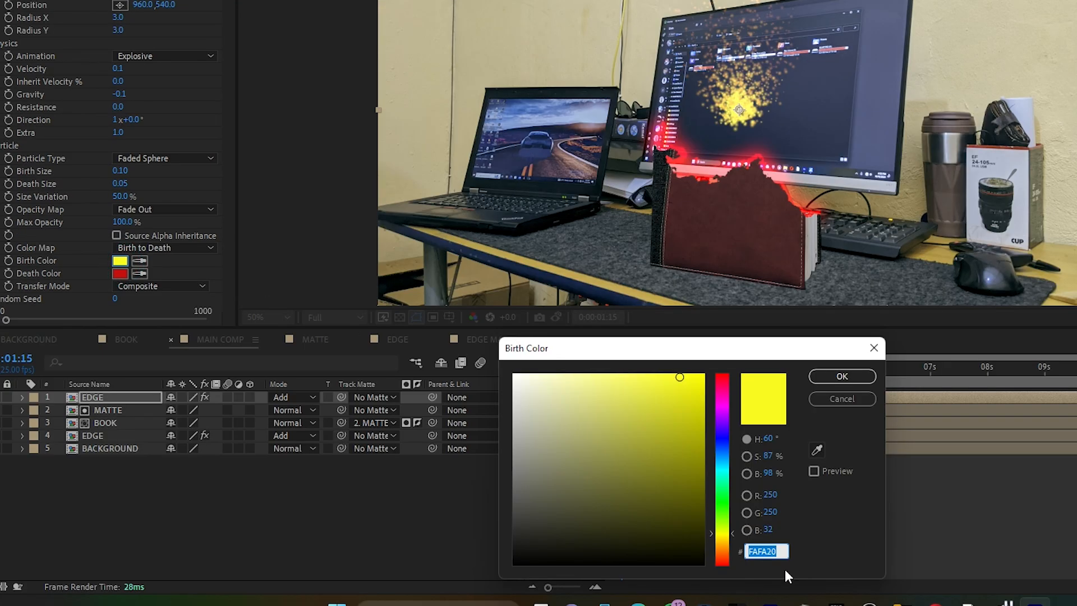
pyautogui.moveTo(726, 542); pyautogui.dragTo(727, 570)
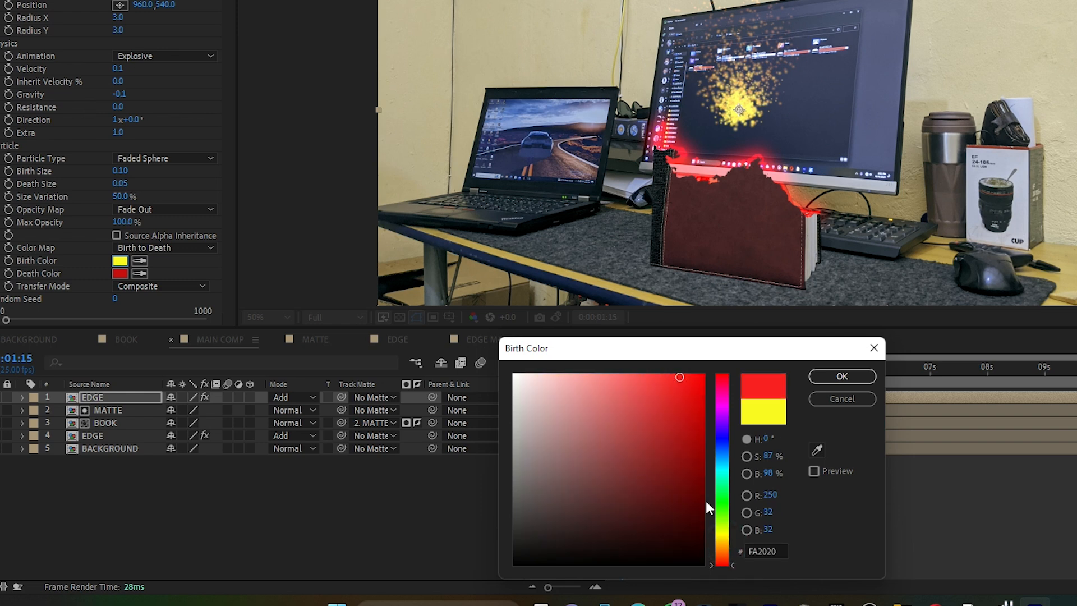
pyautogui.click(817, 449)
pyautogui.click(681, 160)
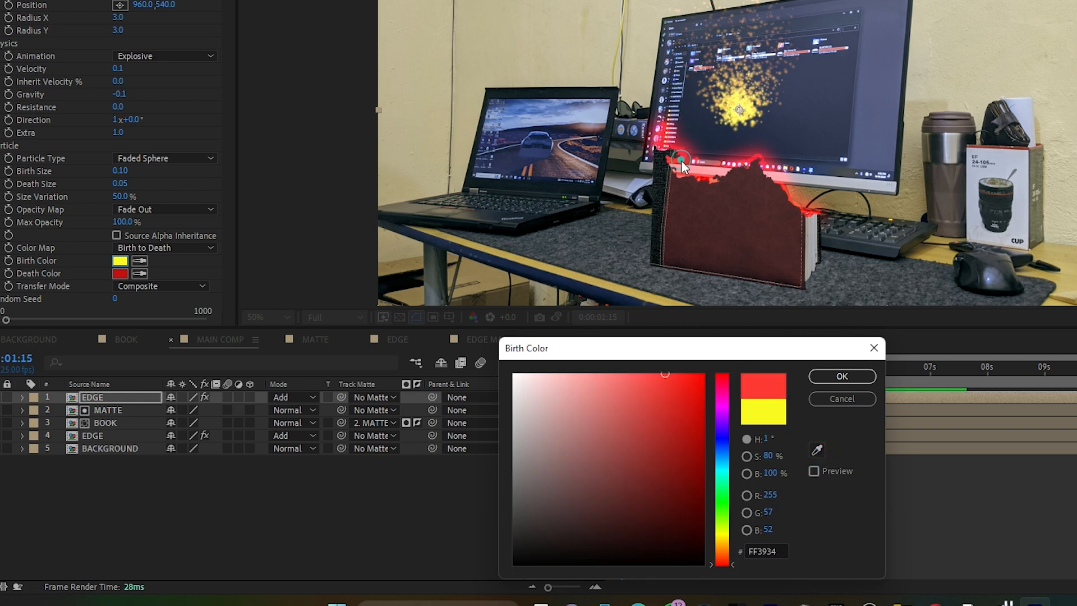
pyautogui.click(853, 376)
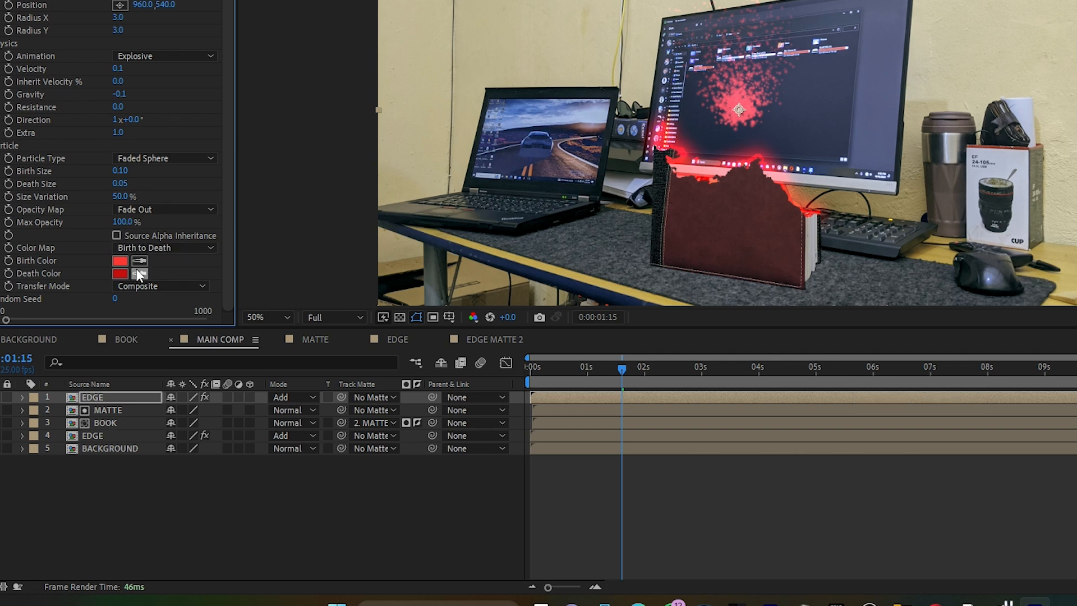
# Set the particles' Death Color to white (FFFFFF) and enable Source Alpha Inheritance
pyautogui.click(122, 274)
pyautogui.click(514, 375)
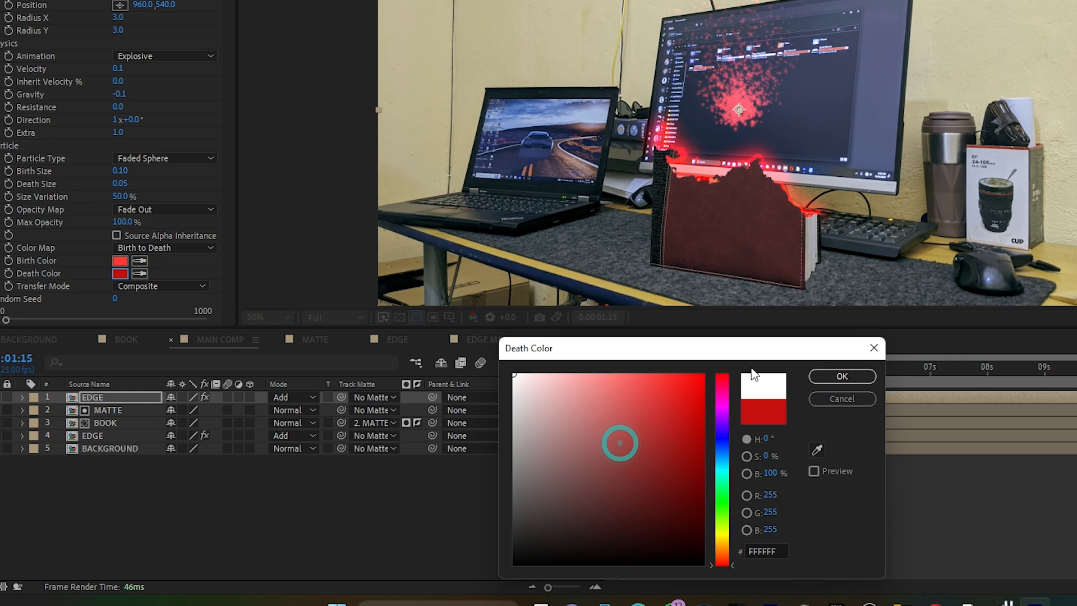
pyautogui.click(842, 375)
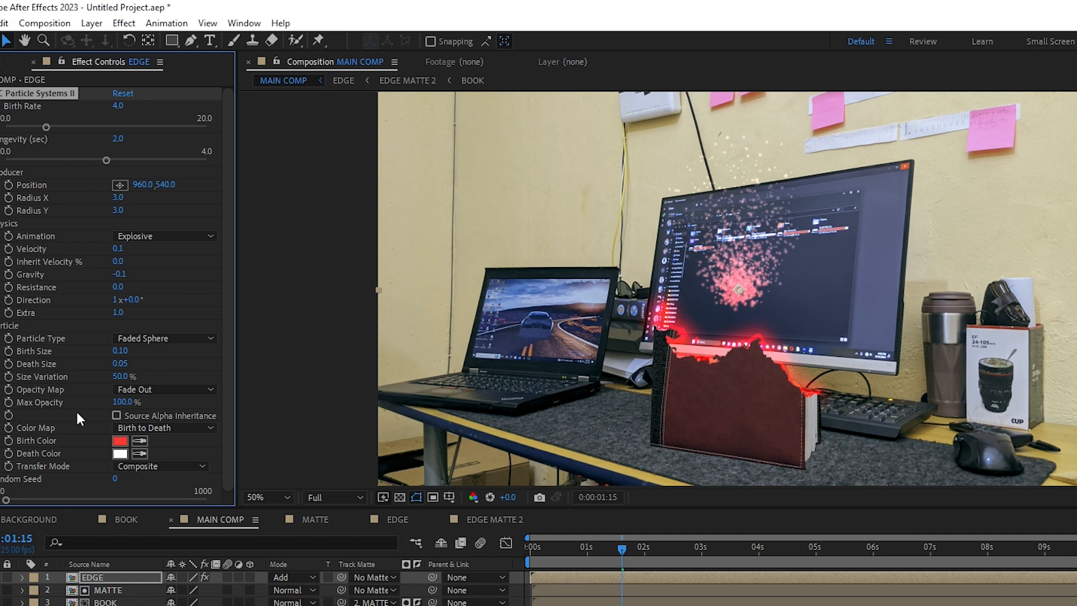
pyautogui.click(116, 414)
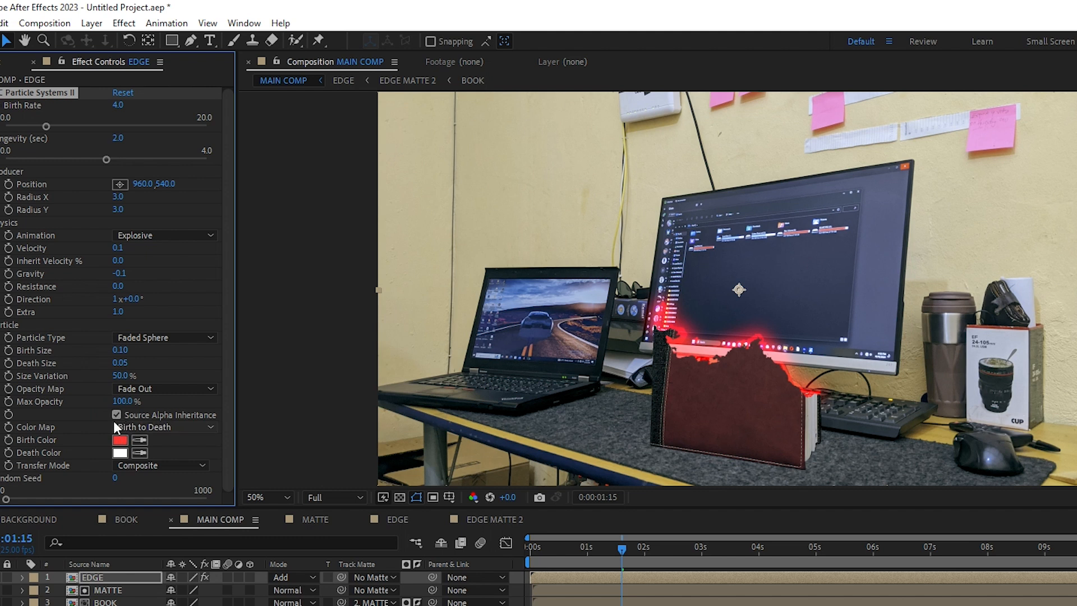
# Set the particle producer's Radius X and Radius Y to 50
pyautogui.click(117, 196)
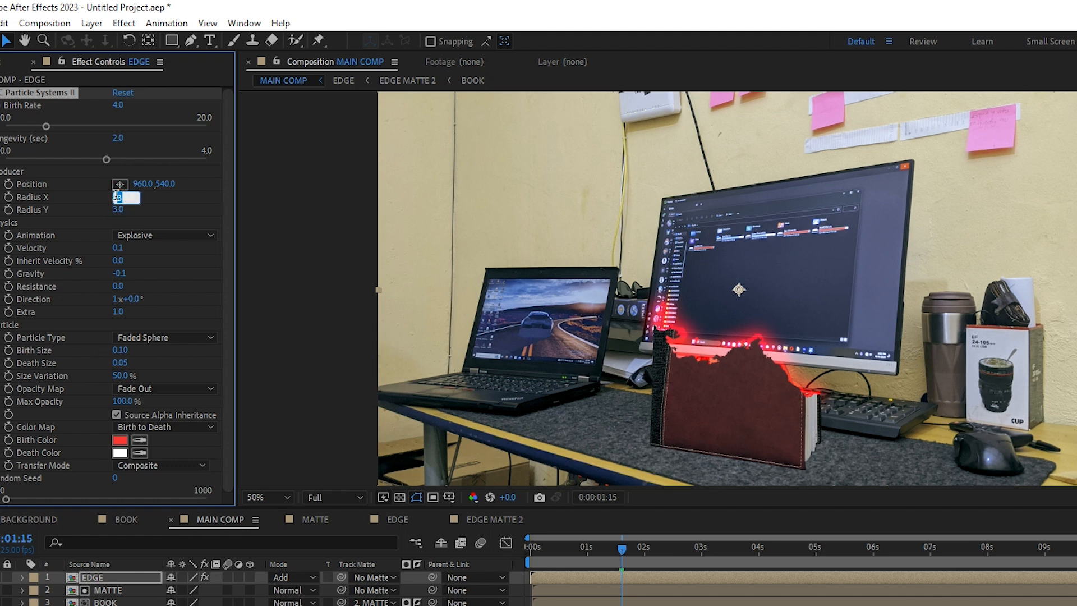
pyautogui.write('50')
pyautogui.press('Return')
pyautogui.click(119, 209)
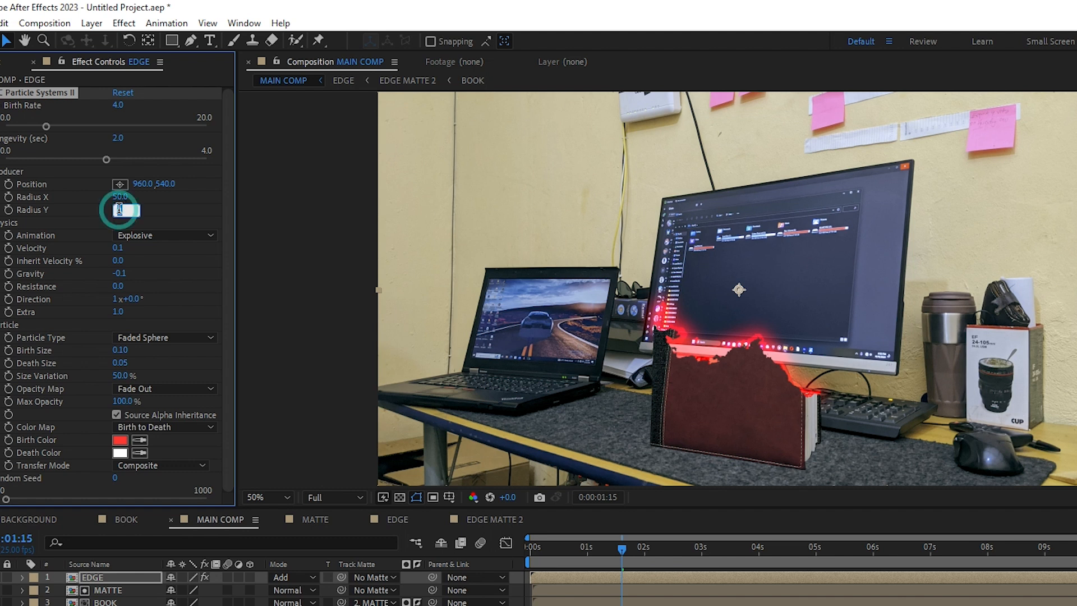
pyautogui.write('50')
pyautogui.press('Return')
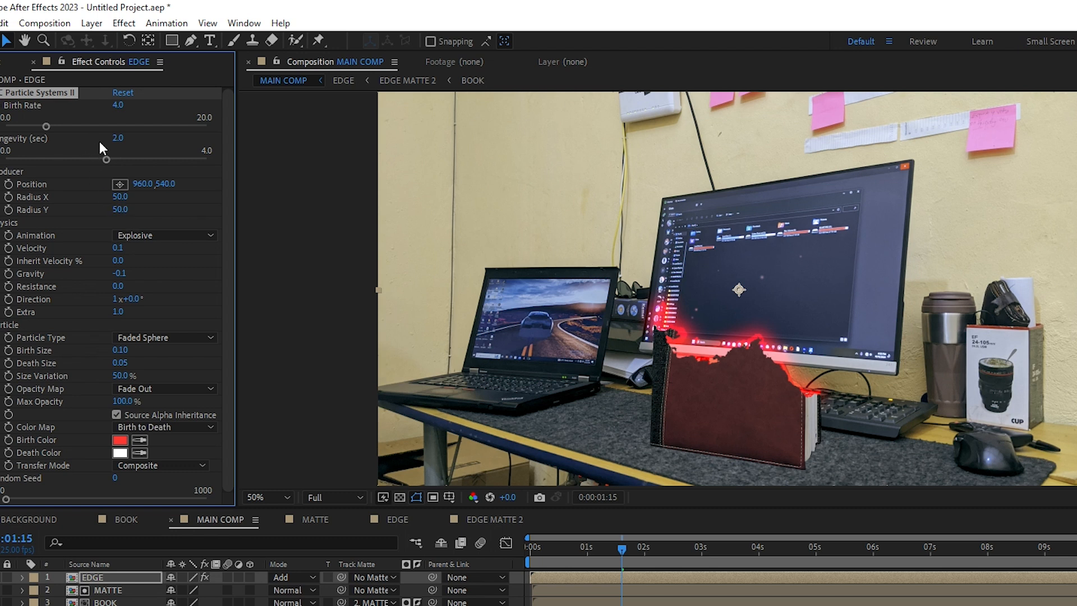
# Increase the particles' Longevity to 4 seconds and preview the animation from about 0:00:00:16
pyautogui.moveTo(116, 139); pyautogui.dragTo(251, 122)
pyautogui.moveTo(593, 544); pyautogui.dragTo(565, 548)
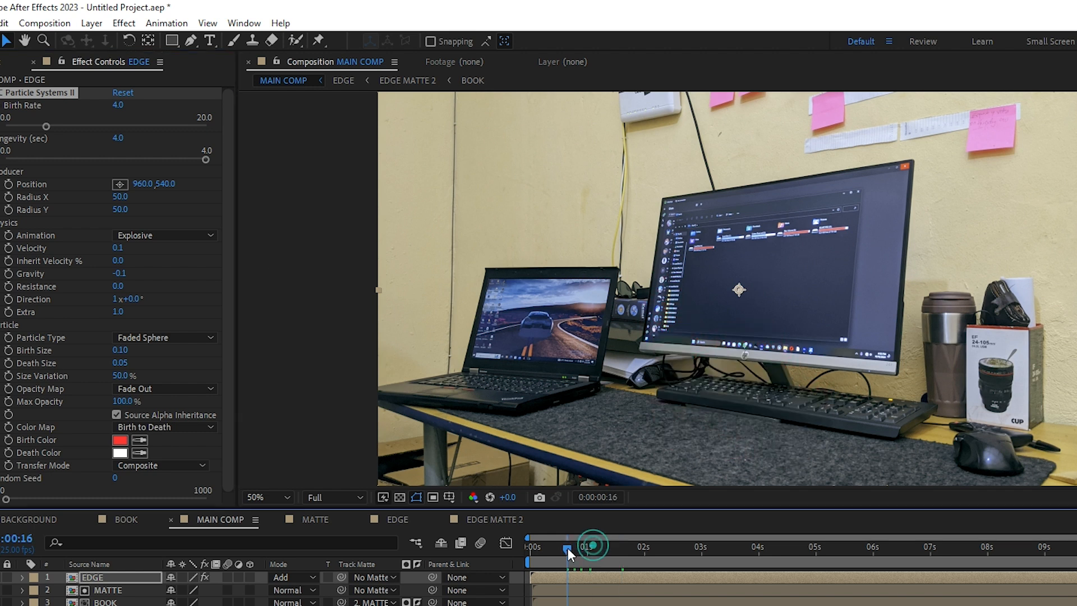
pyautogui.press('space')
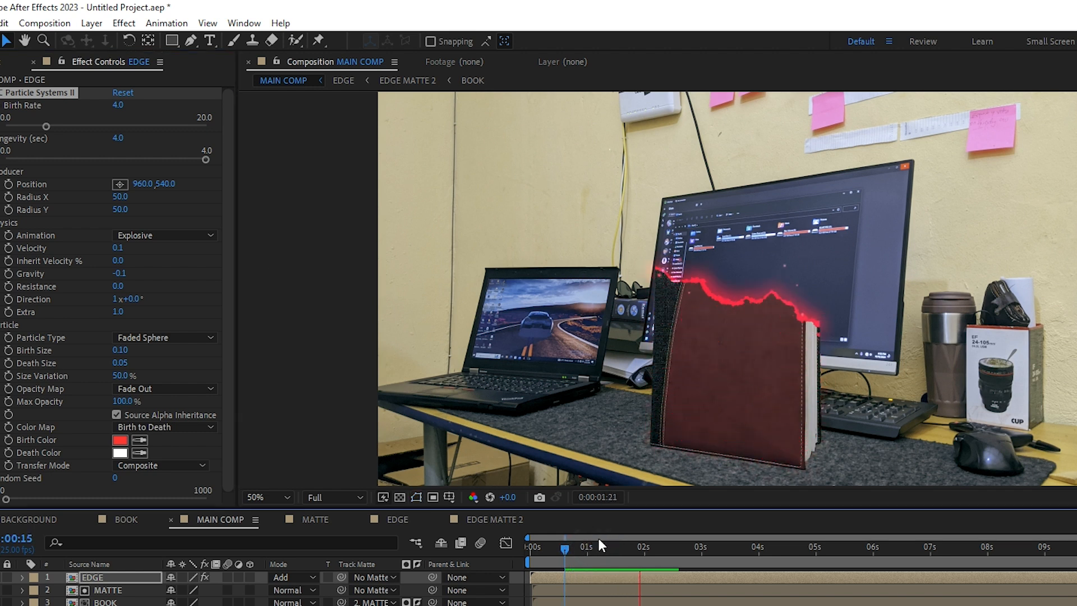
pyautogui.press('space')
# Set the particle producer's Radius X to 20 and Radius Y to 23, and preview the book reveal
pyautogui.moveTo(656, 550); pyautogui.dragTo(621, 550)
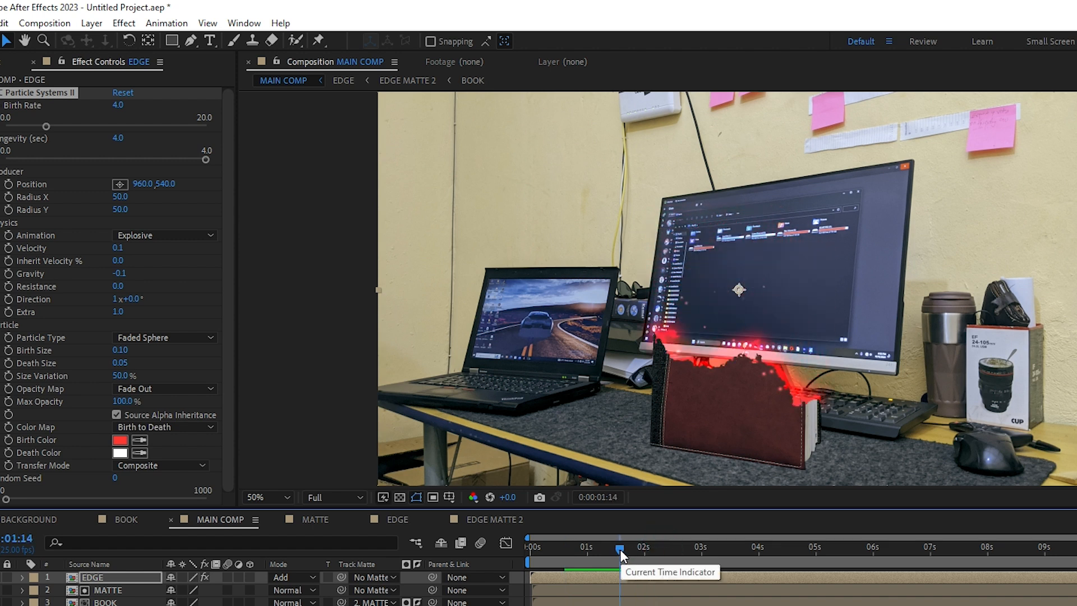
pyautogui.click(119, 197)
pyautogui.write('61')
pyautogui.press('Return')
pyautogui.click(120, 196)
pyautogui.write('6')
pyautogui.press('Return')
pyautogui.moveTo(69, 207); pyautogui.dragTo(113, 216)
pyautogui.press('space')
pyautogui.press('space')
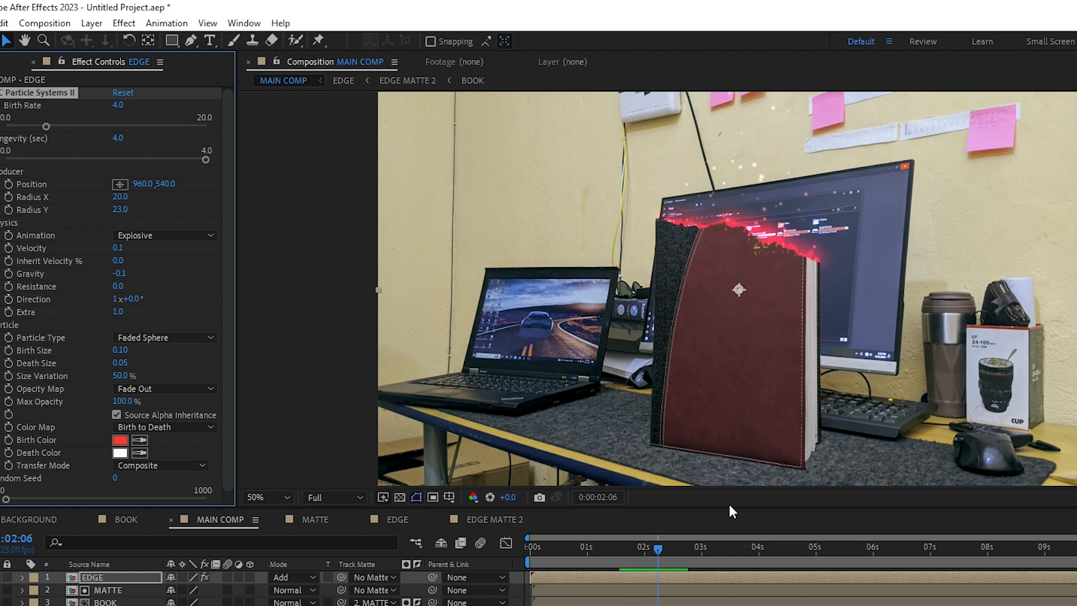
pyautogui.moveTo(652, 547); pyautogui.dragTo(565, 547)
pyautogui.press('space')
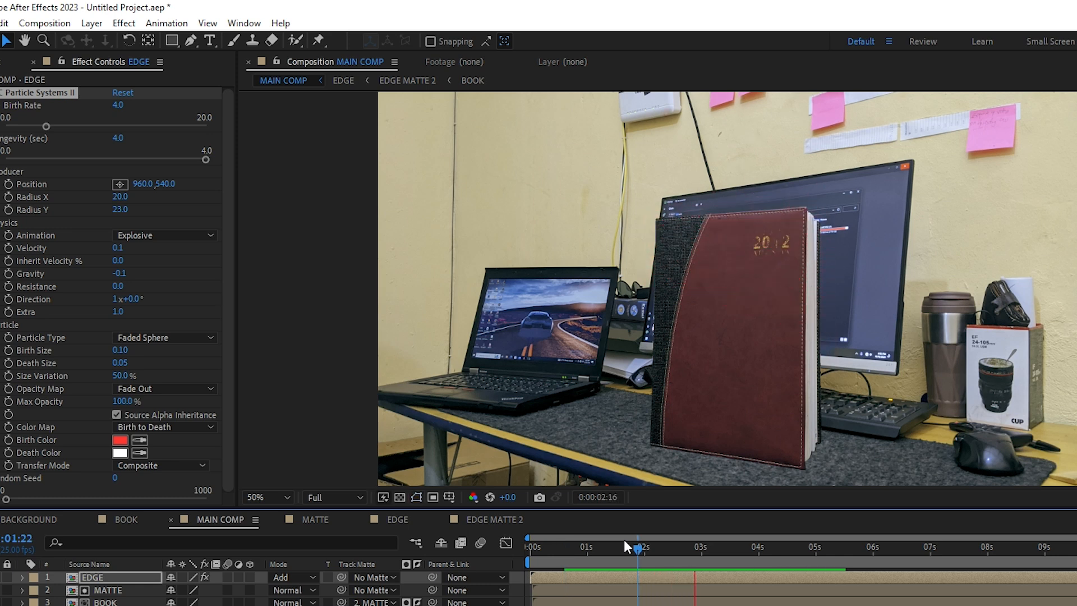
# Preview the book reveal from 0:00:00:14 and examine the particles between 0:00:01:03 and 0:00:01:16
pyautogui.moveTo(631, 551); pyautogui.dragTo(562, 553)
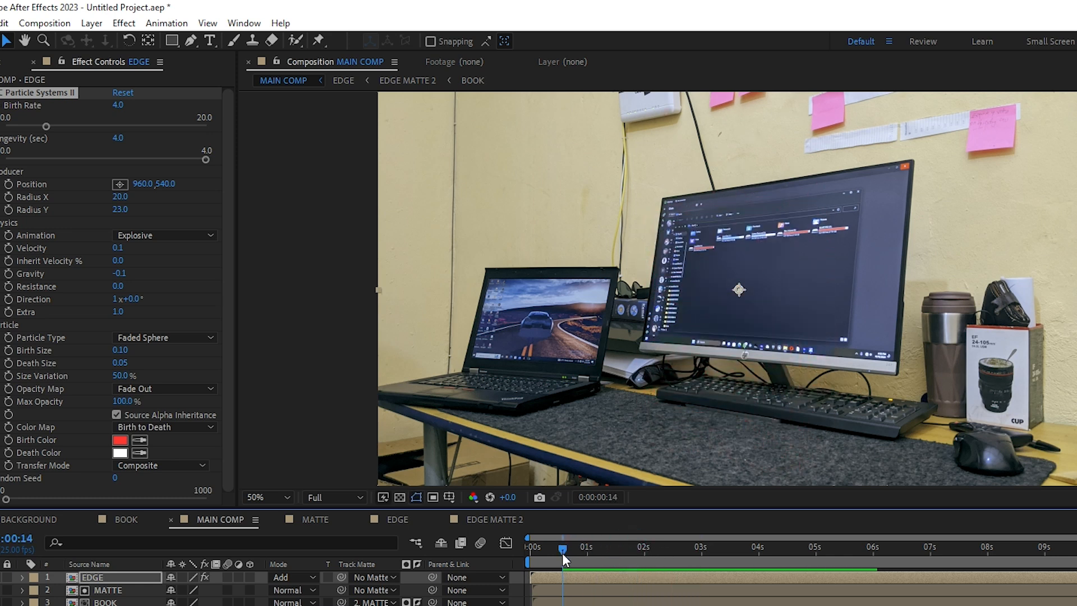
pyautogui.press('space')
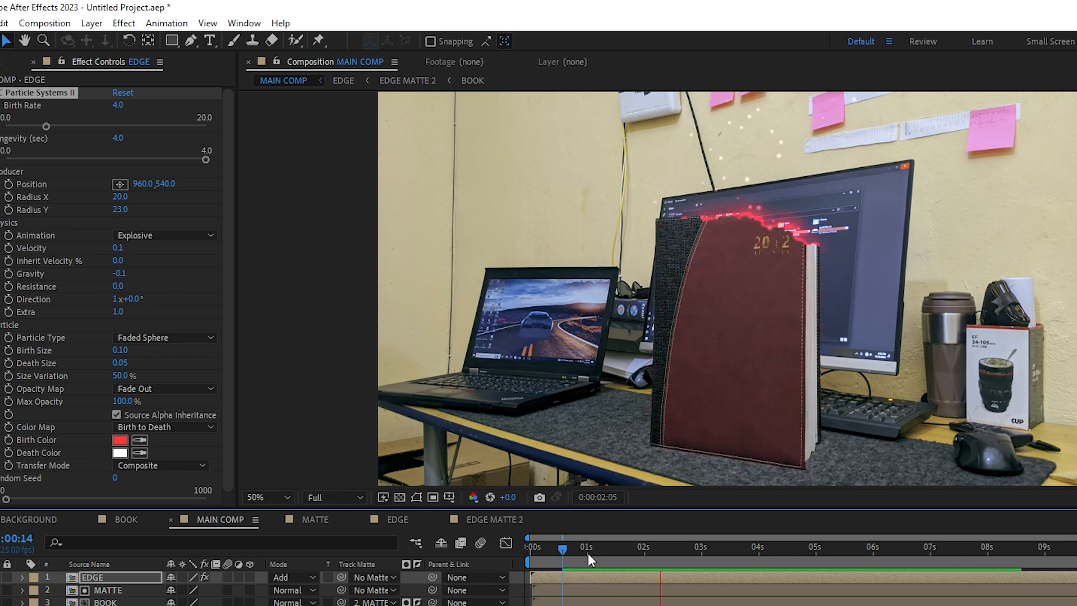
pyautogui.moveTo(646, 551); pyautogui.dragTo(595, 551)
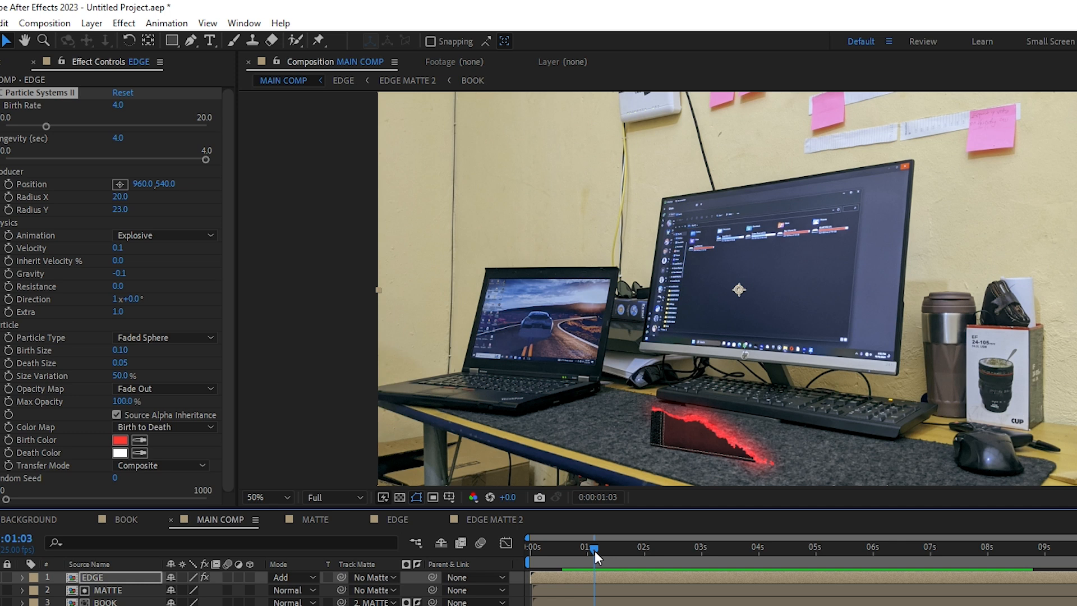
pyautogui.moveTo(595, 551); pyautogui.dragTo(625, 547)
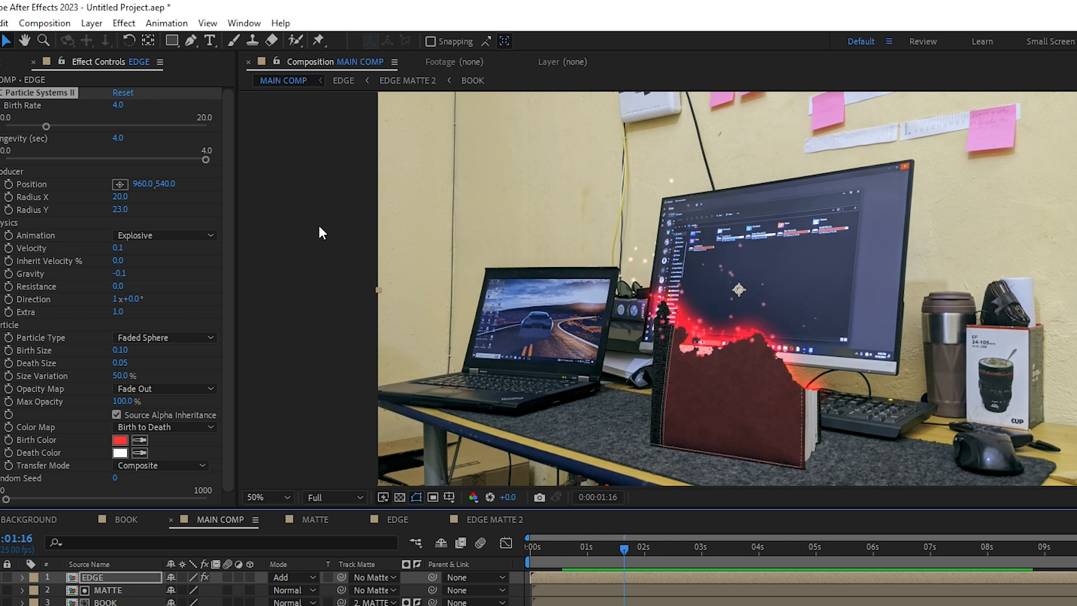
# Set the particles' Birth Rate to 6.3 and Longevity to 3.4 seconds, and preview the reveal from 0:00:00:04
pyautogui.moveTo(206, 159); pyautogui.dragTo(193, 162)
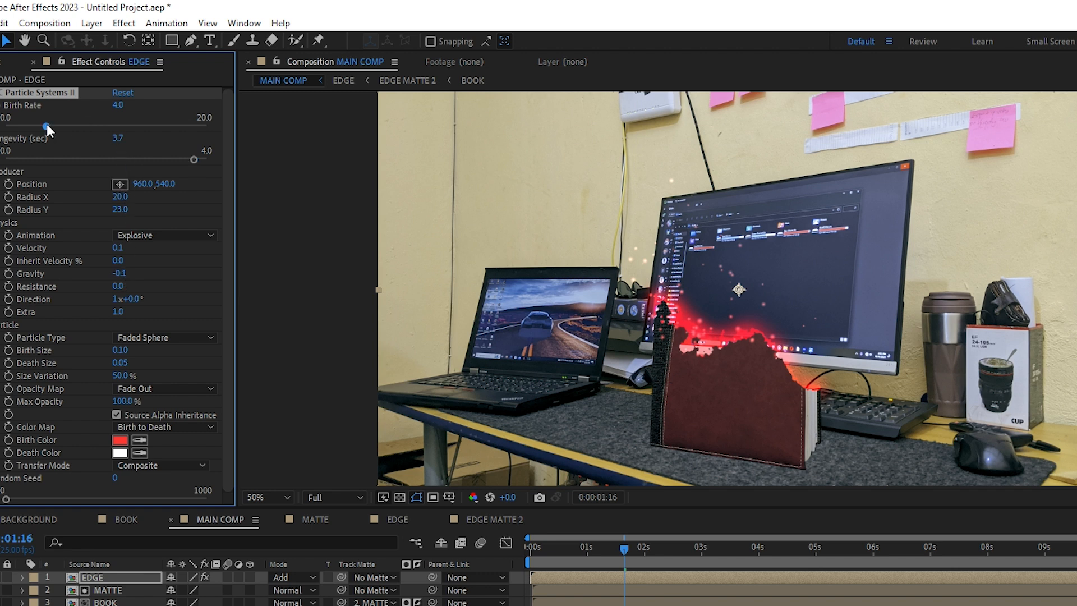
pyautogui.moveTo(22, 127); pyautogui.dragTo(98, 118)
pyautogui.moveTo(194, 159); pyautogui.dragTo(176, 157)
pyautogui.press('space')
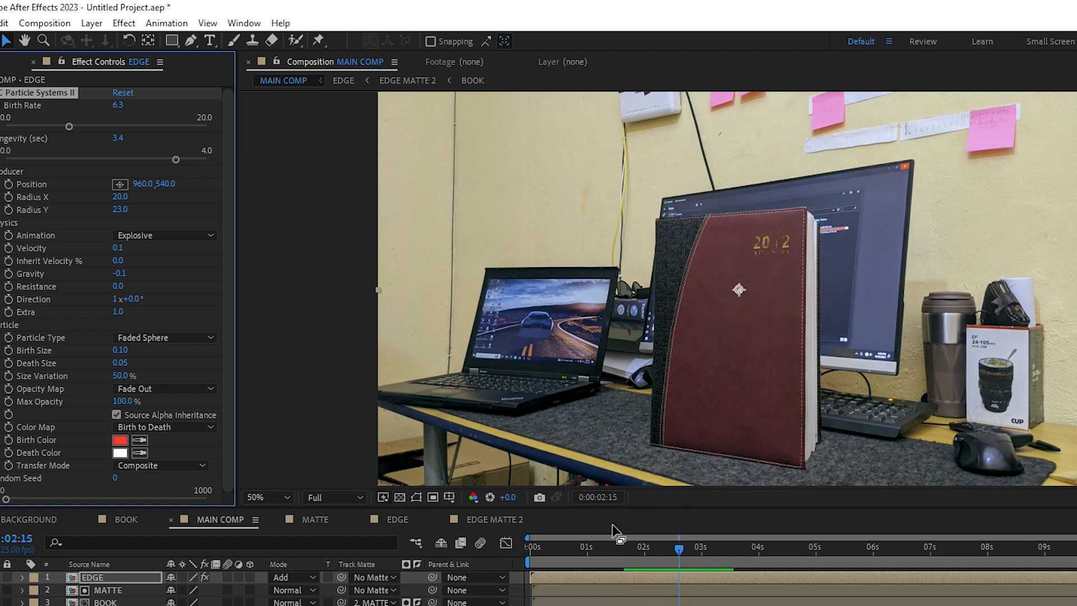
pyautogui.moveTo(610, 547); pyautogui.dragTo(539, 548)
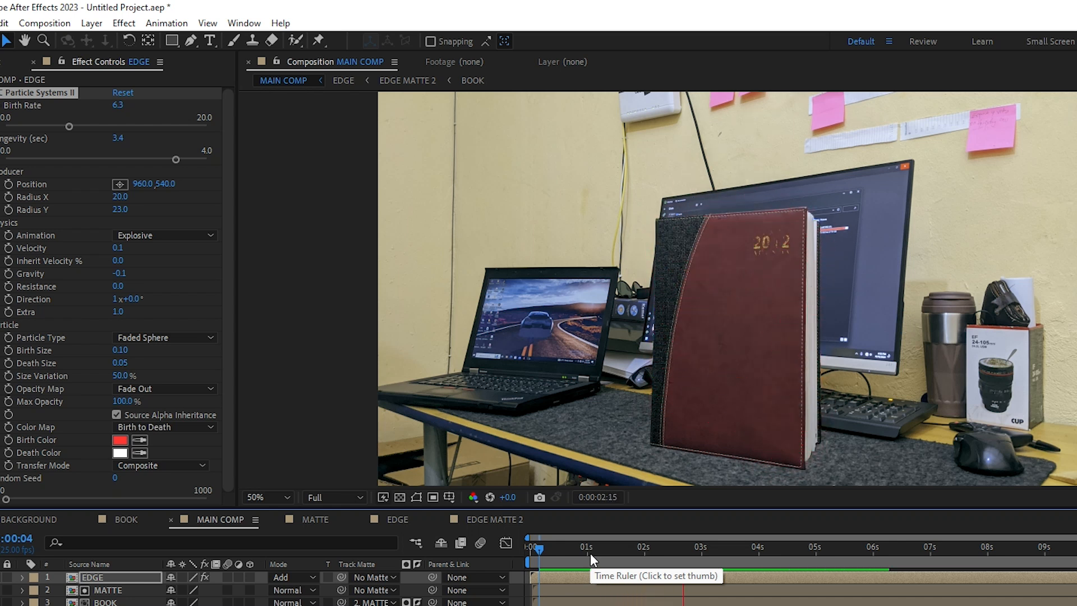
pyautogui.press('space')
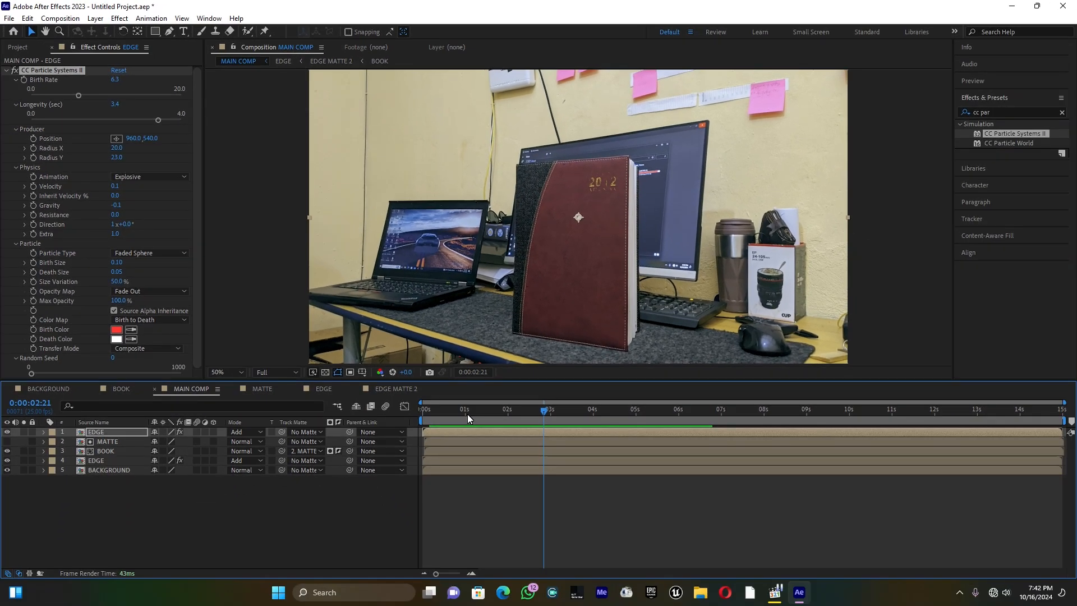
# Create an adjustment layer on top of MAIN COMP and apply the Transform effect to it
pyautogui.rightClick(237, 526)
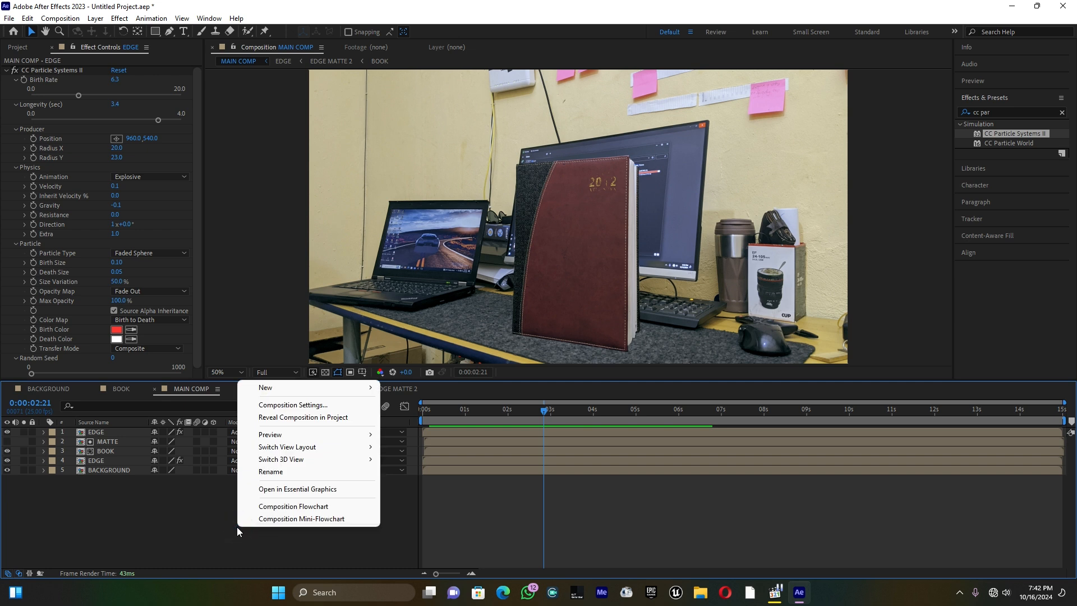
pyautogui.moveTo(294, 395)
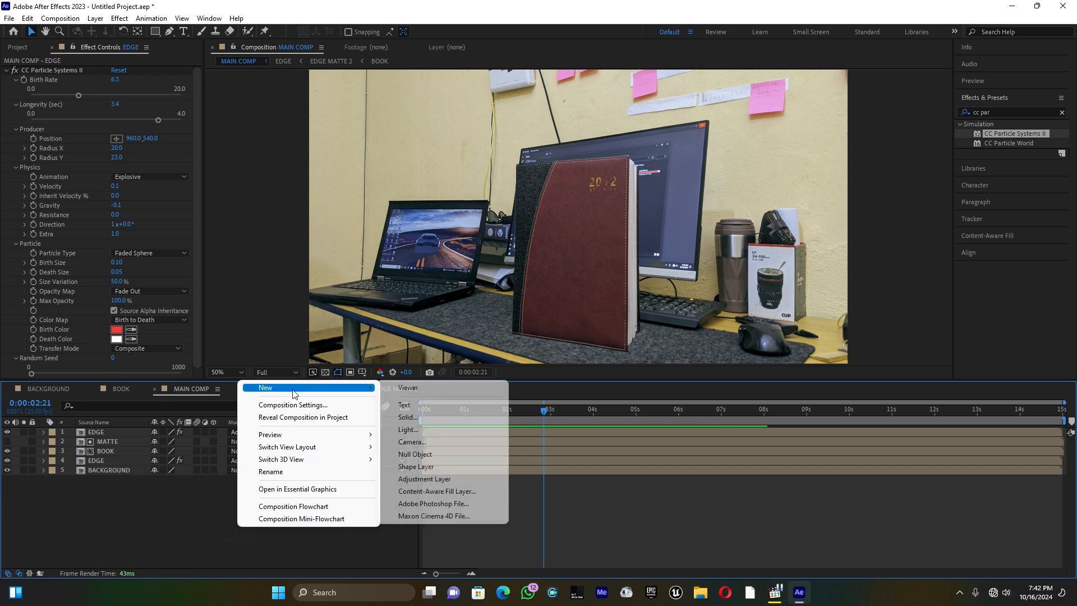
pyautogui.click(433, 481)
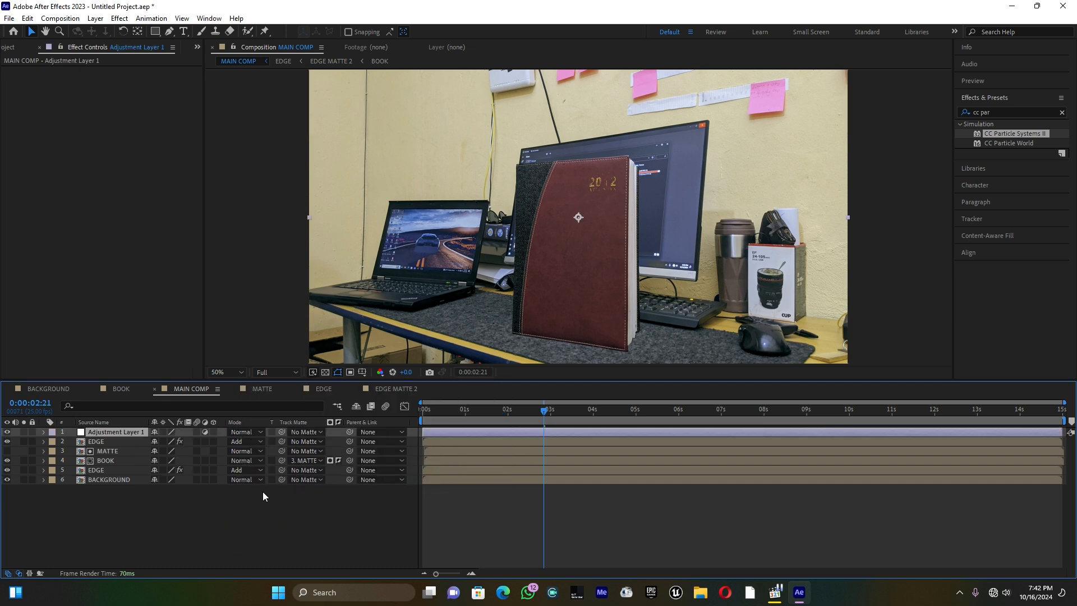
pyautogui.click(473, 434)
pyautogui.click(948, 113)
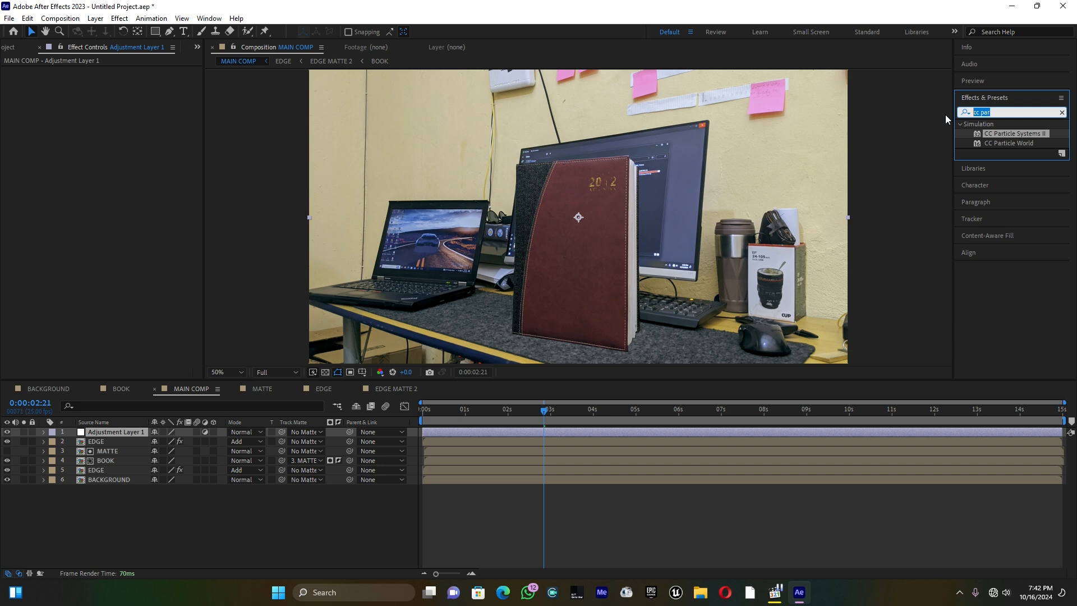
pyautogui.write('trans')
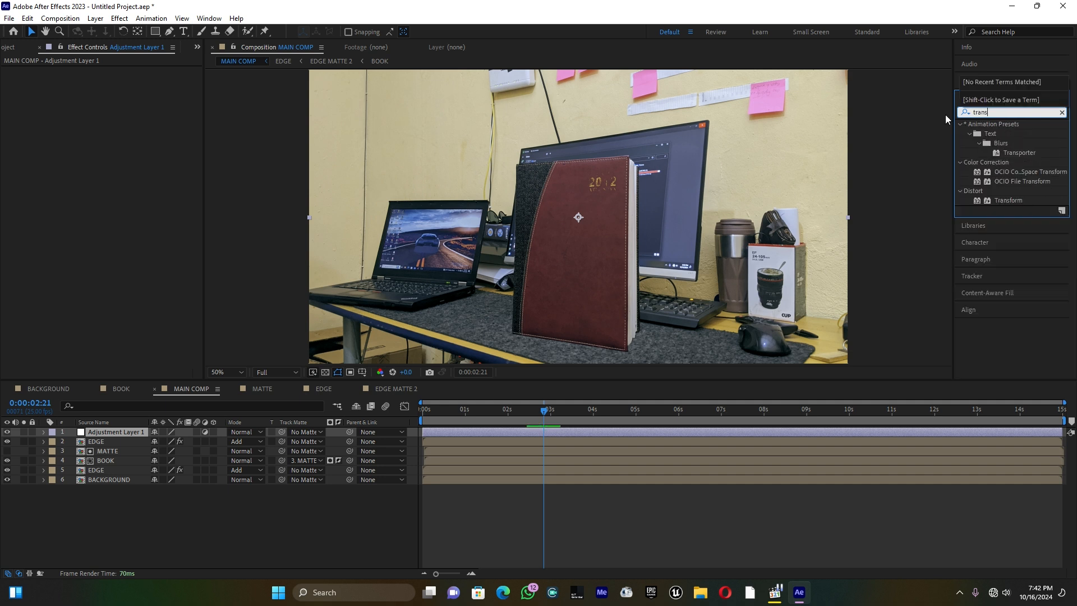
pyautogui.moveTo(1008, 200); pyautogui.dragTo(152, 435)
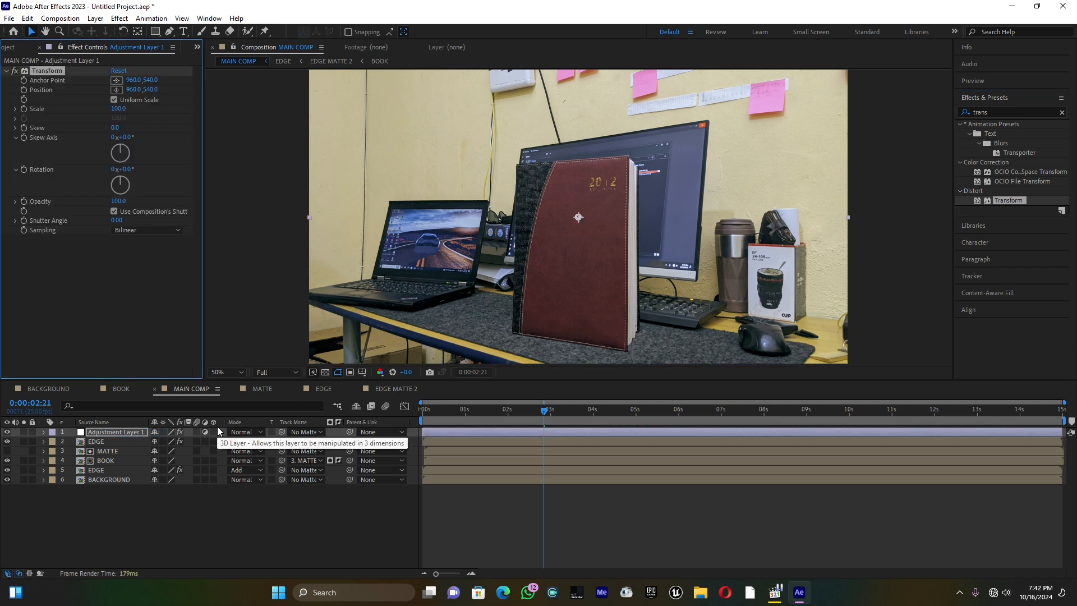
# Add a Slider Control effect to the adjustment layer and duplicate it to get a second slider
pyautogui.click(997, 111)
pyautogui.click(998, 111)
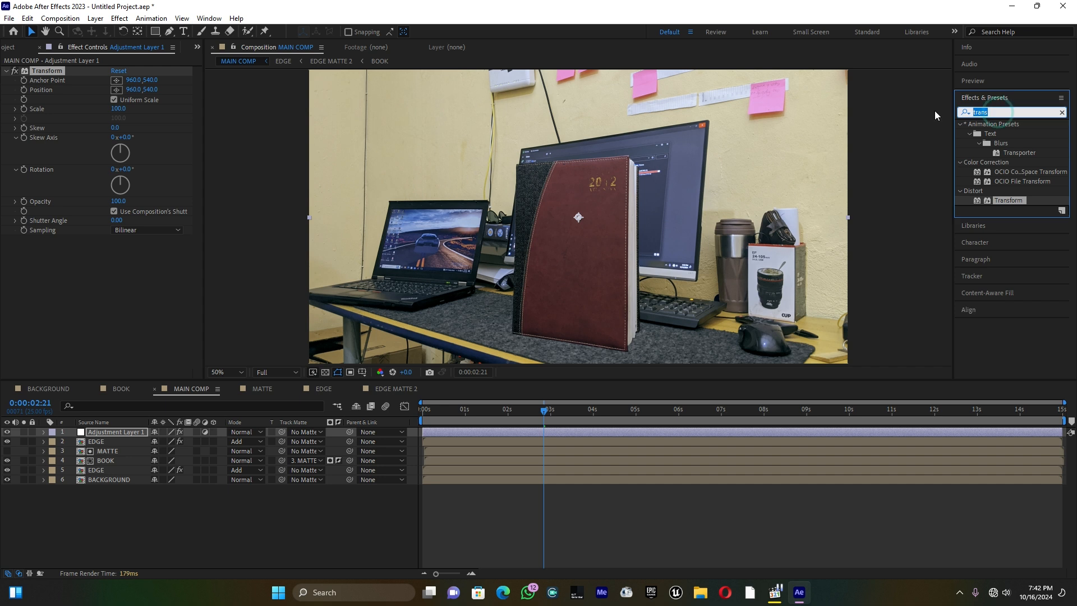
pyautogui.write('slid')
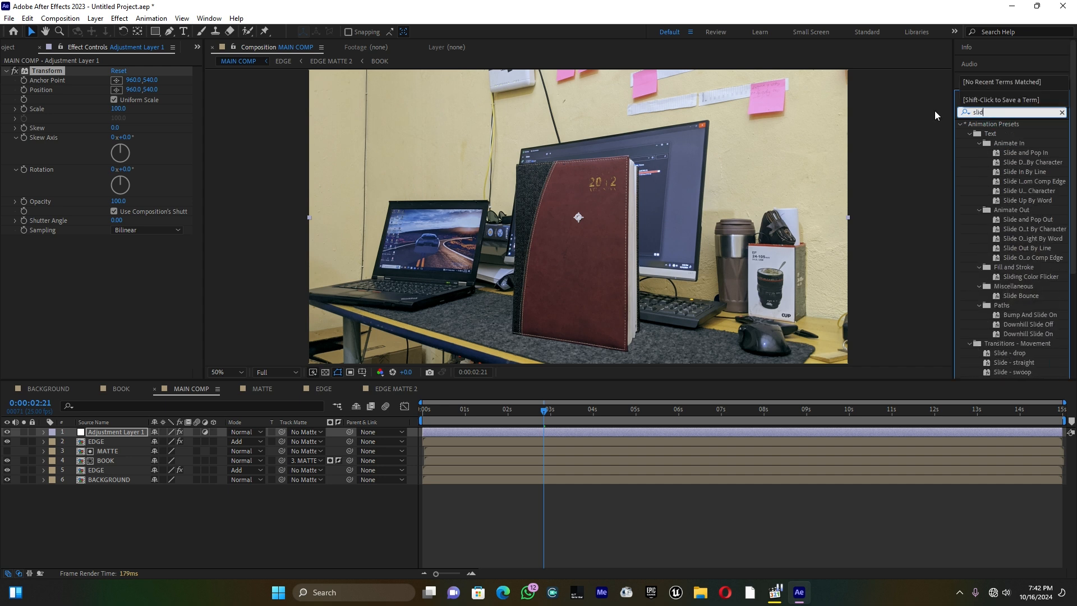
pyautogui.write('er')
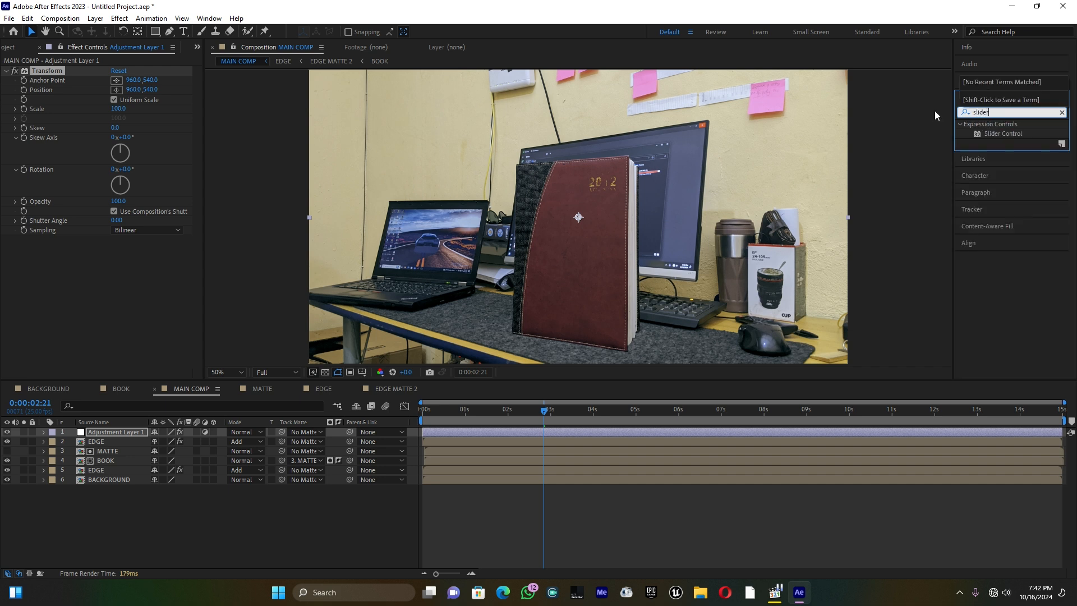
pyautogui.click(1015, 133)
pyautogui.moveTo(1022, 132); pyautogui.dragTo(107, 433)
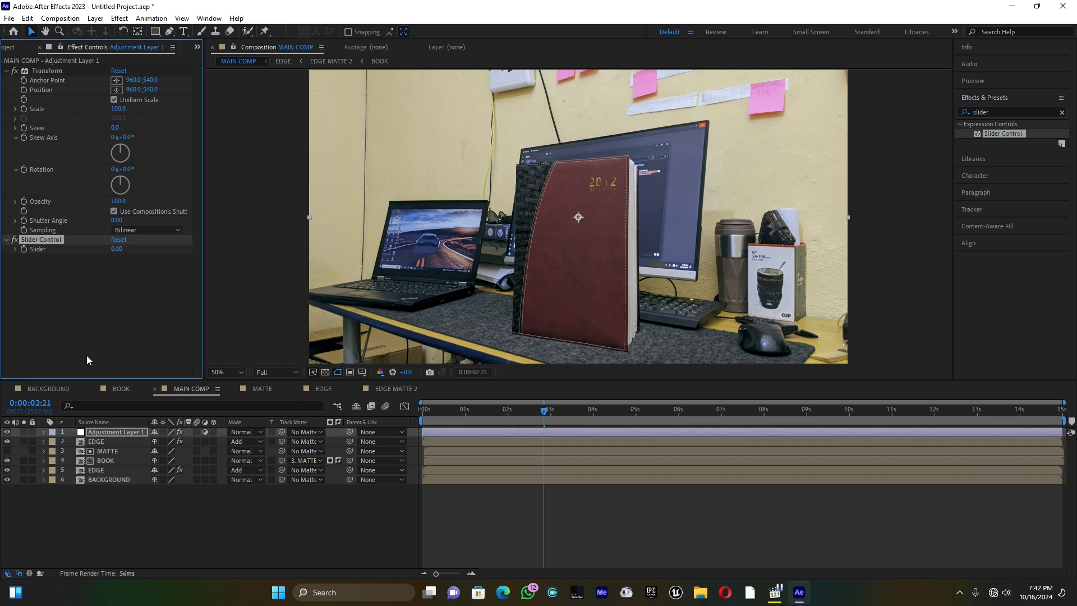
pyautogui.click(42, 240)
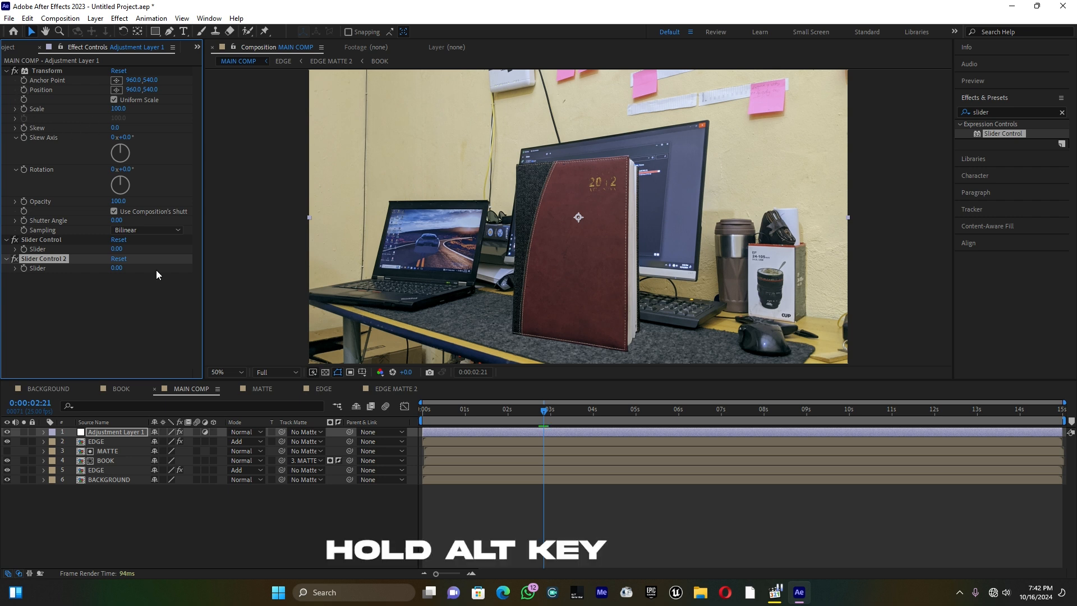
pyautogui.click(156, 309)
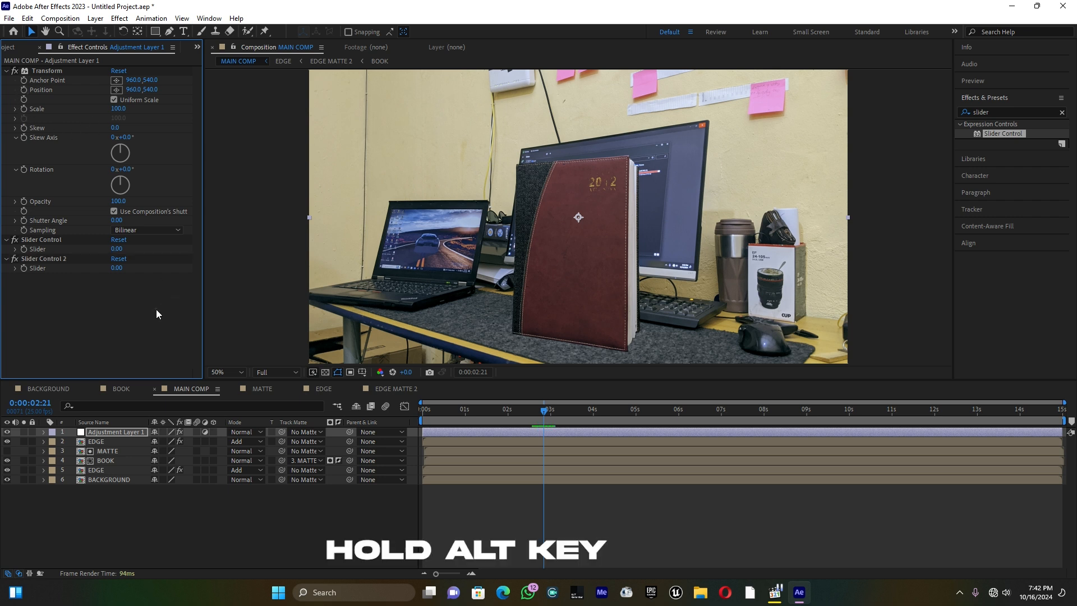
# Give the Transform effect's Position a wiggle expression driven by Slider Control as frequency and Slider Control 2 as amplitude
pyautogui.keyDown('alt'); pyautogui.click(24, 90); pyautogui.keyUp('alt')
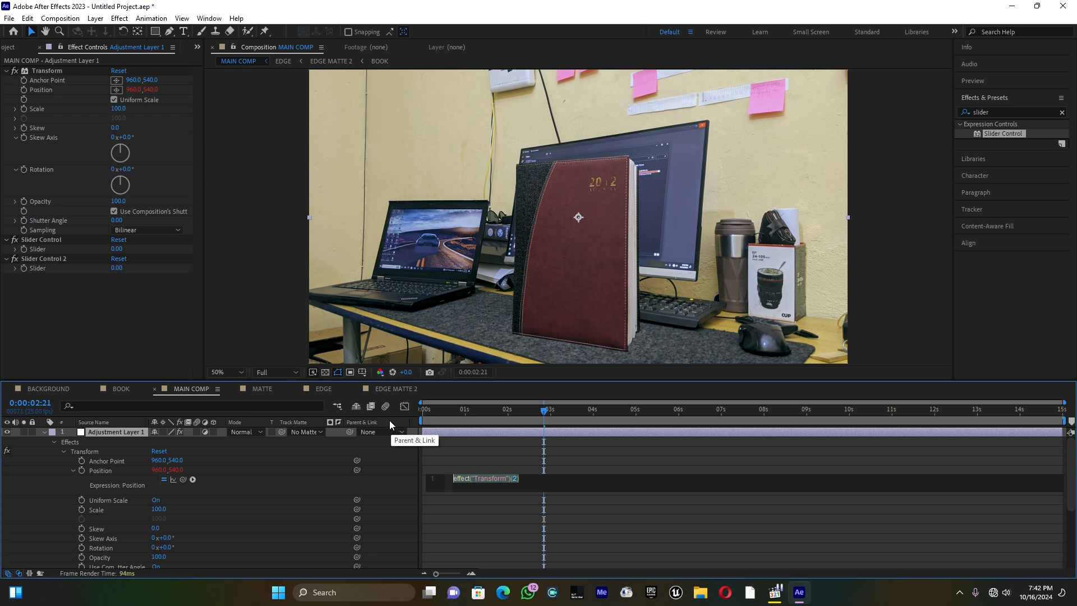
pyautogui.write('wi')
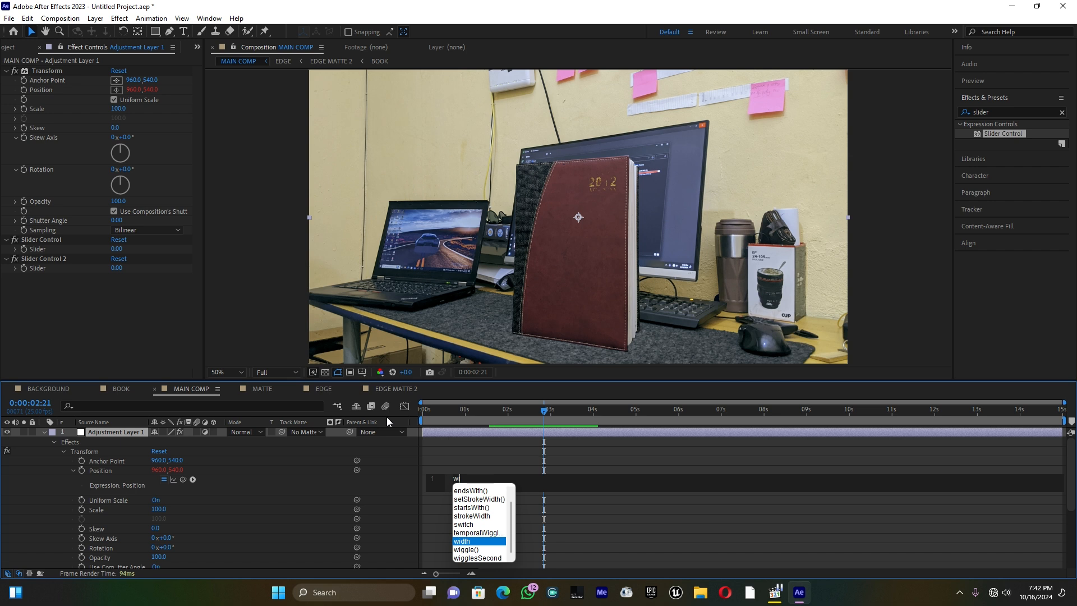
pyautogui.write('ggle')
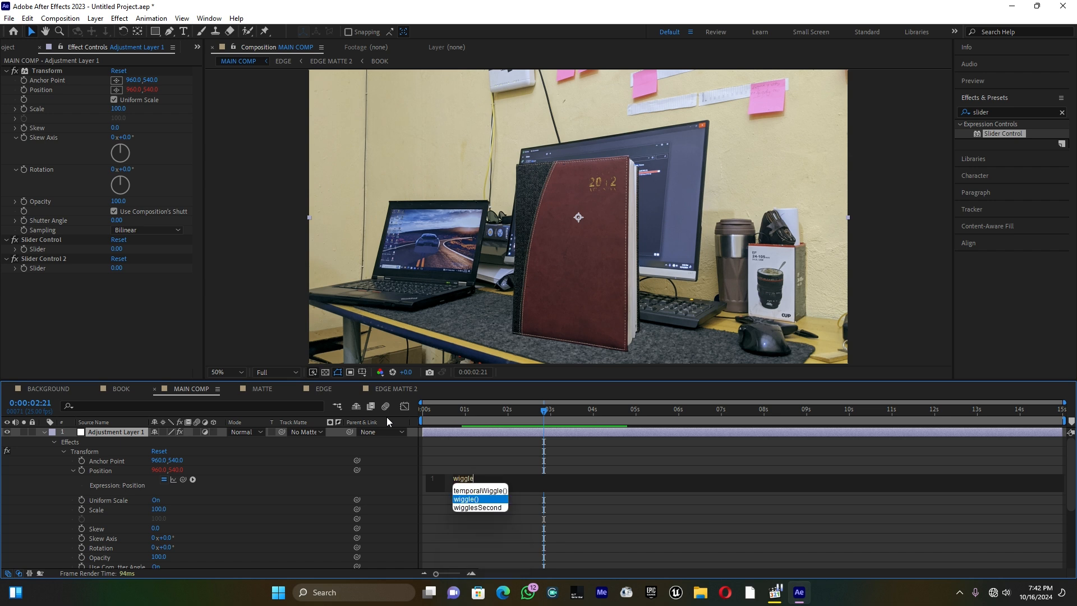
pyautogui.press('Return')
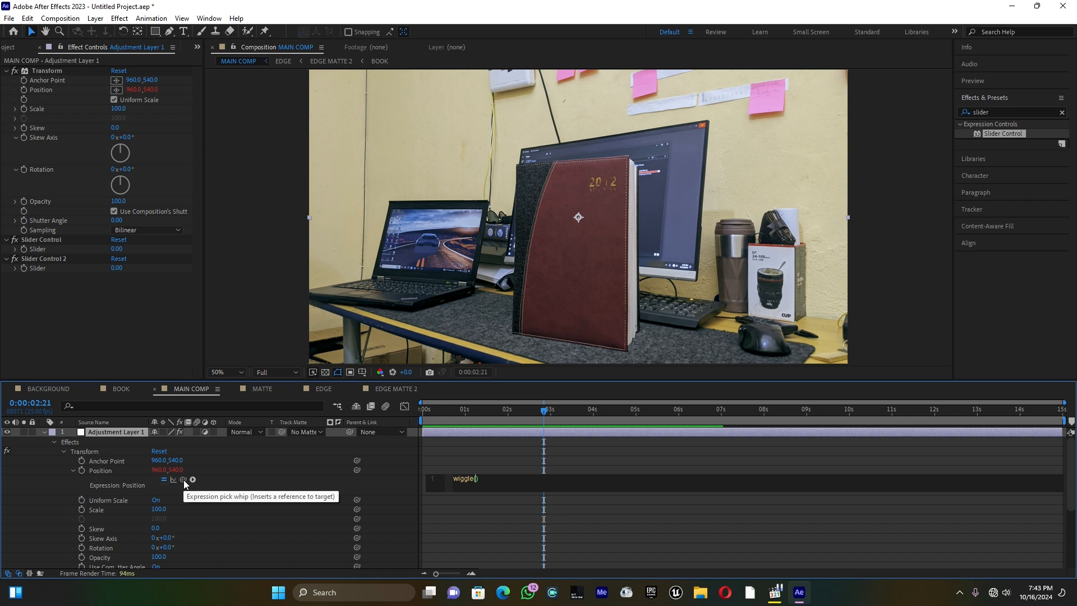
pyautogui.moveTo(184, 479); pyautogui.dragTo(35, 248)
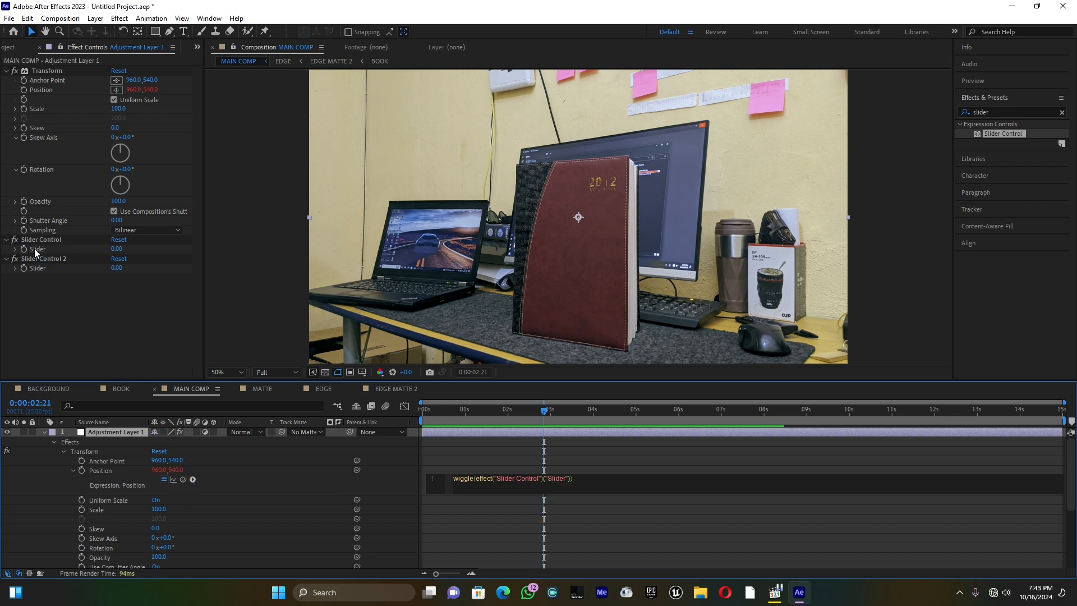
pyautogui.write(',')
pyautogui.moveTo(183, 479); pyautogui.dragTo(40, 269)
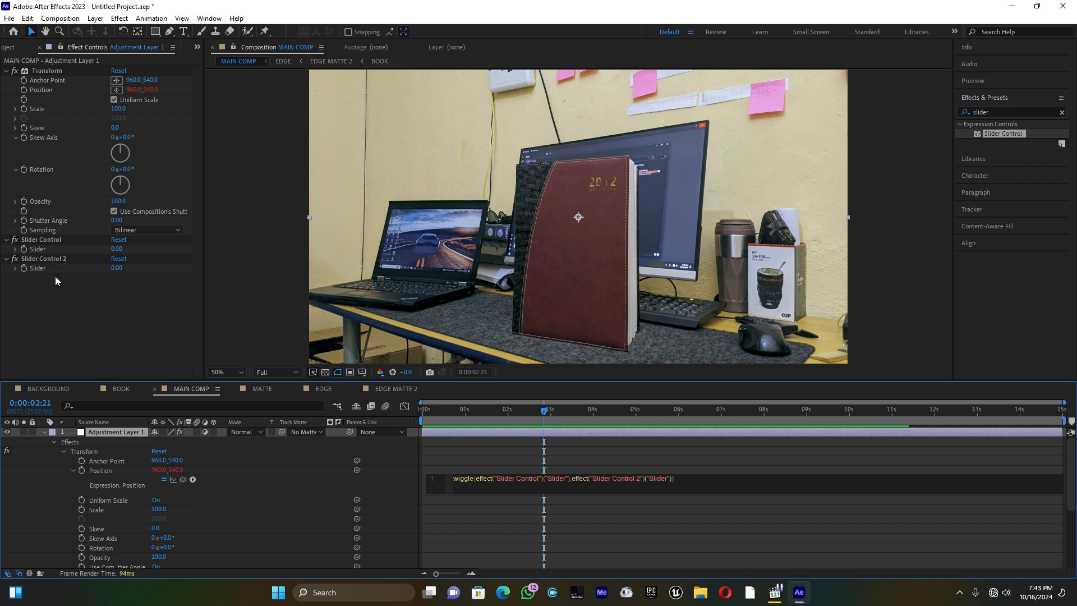
pyautogui.click(44, 432)
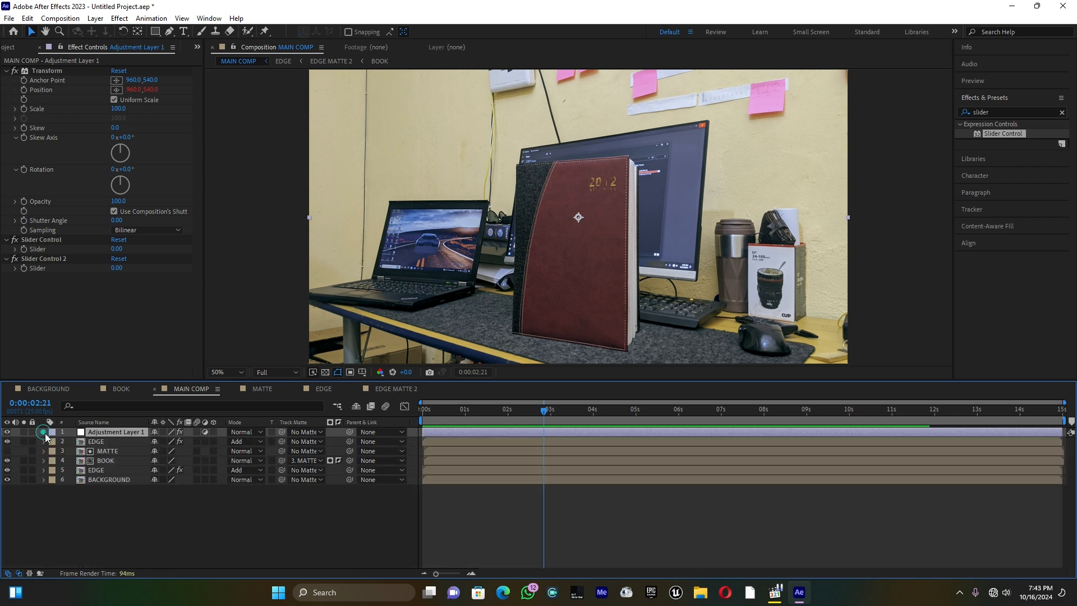
# Reveal both slider properties of the adjustment layer and keyframe Slider Control 2 at 0 at 0:00:00:19
pyautogui.moveTo(541, 410); pyautogui.dragTo(454, 415)
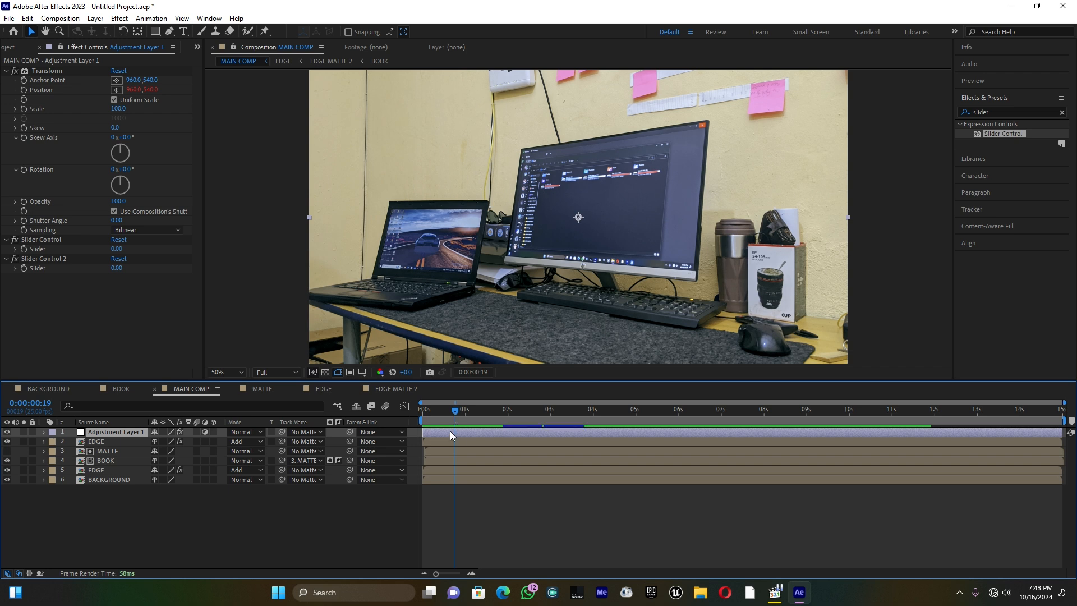
pyautogui.click(43, 433)
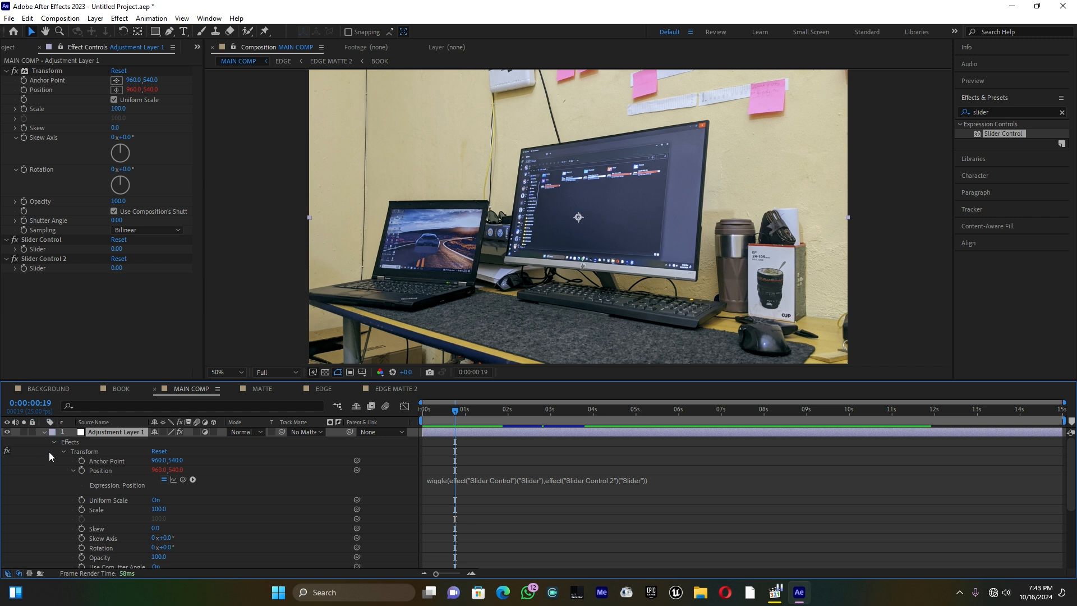
pyautogui.scroll(-3, 50, 454)
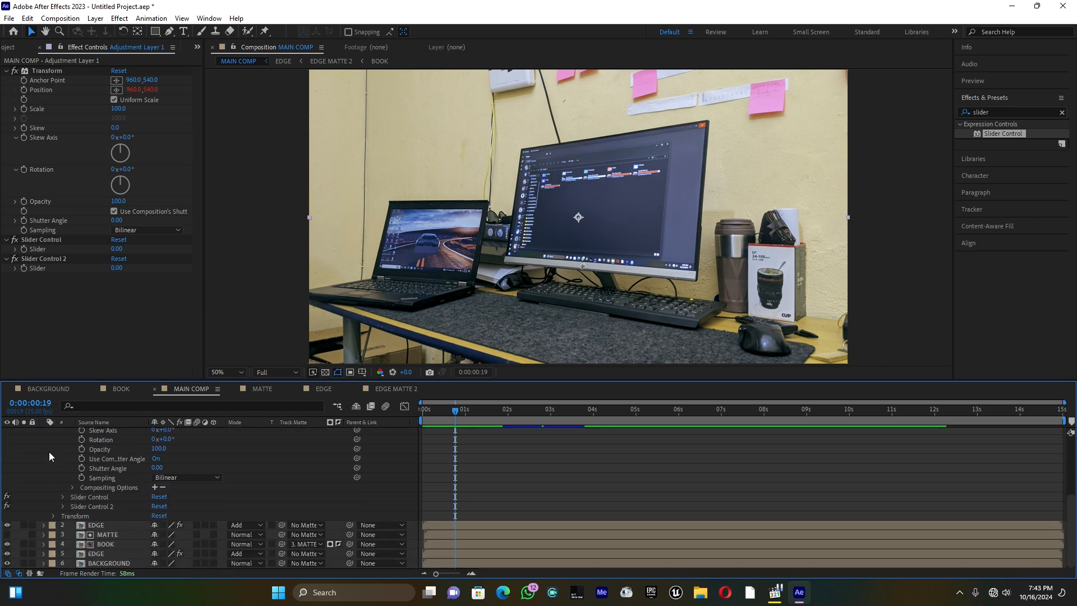
pyautogui.scroll(3, 49, 452)
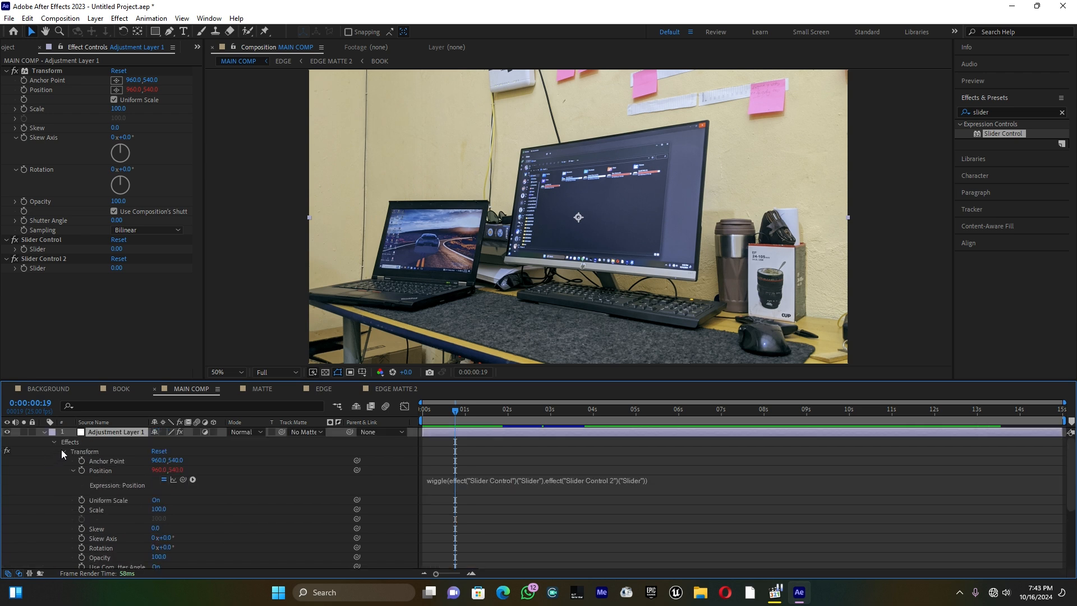
pyautogui.click(62, 451)
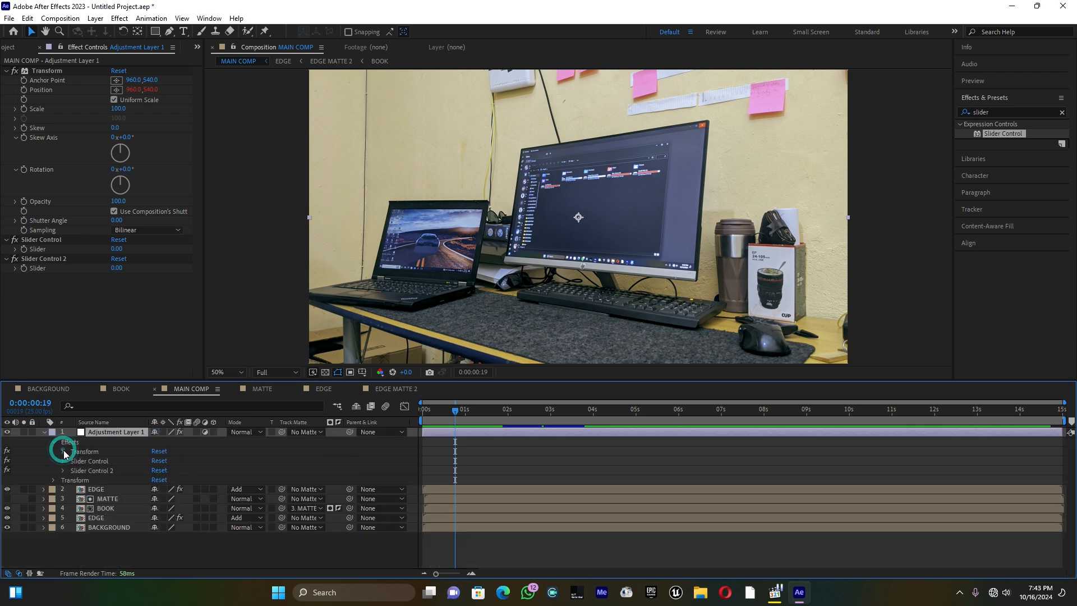
pyautogui.click(63, 461)
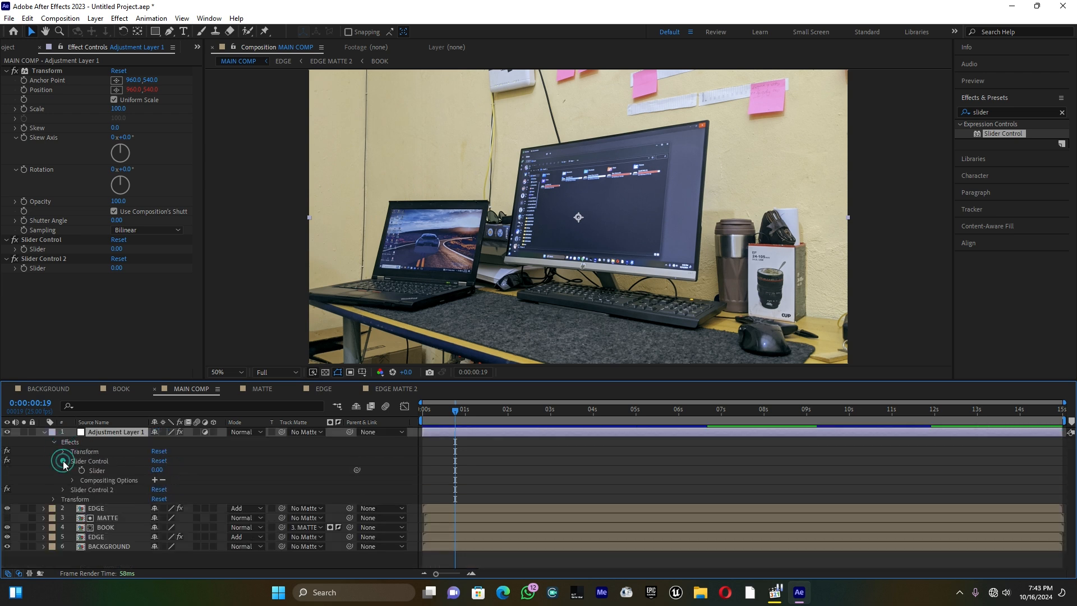
pyautogui.click(63, 489)
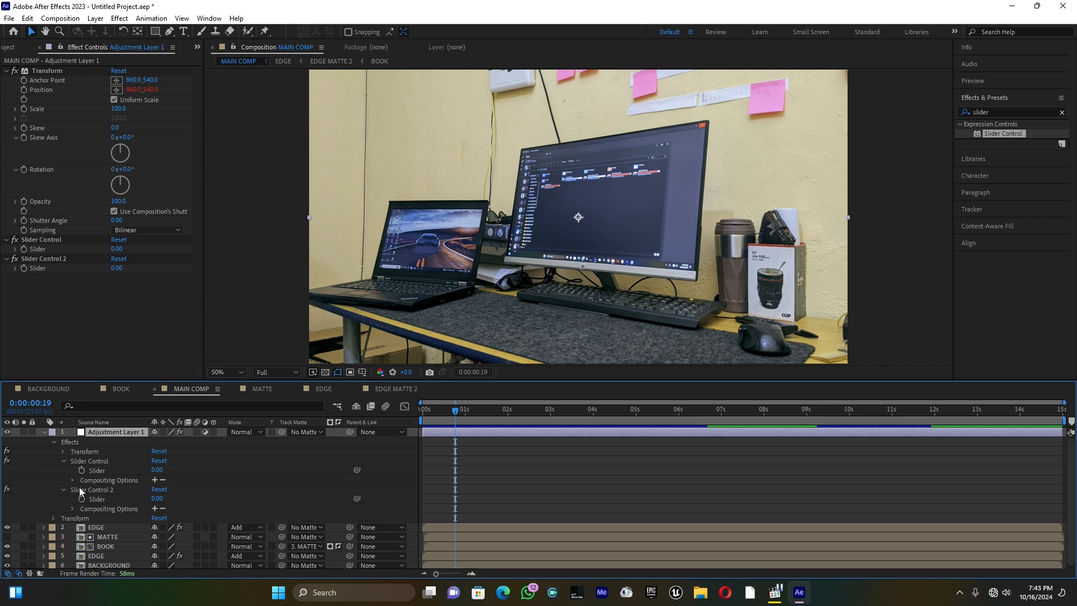
pyautogui.click(23, 269)
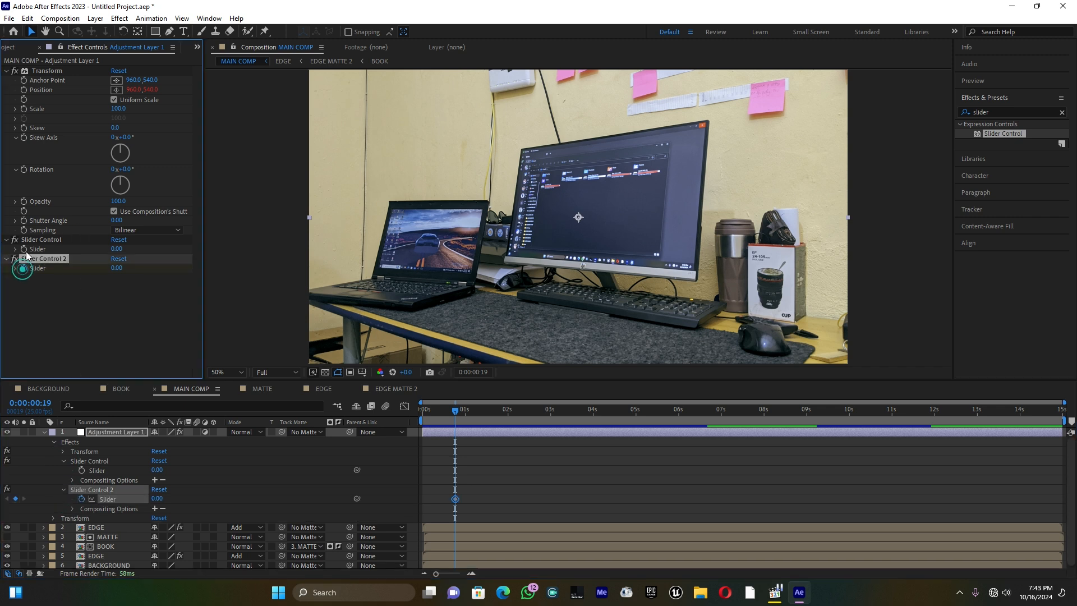
# Keyframe Slider Control at 0 at 0:00:00:19, and set Slider Control to 50 and Slider Control 2 to 10 at 0:00:01:17
pyautogui.click(23, 248)
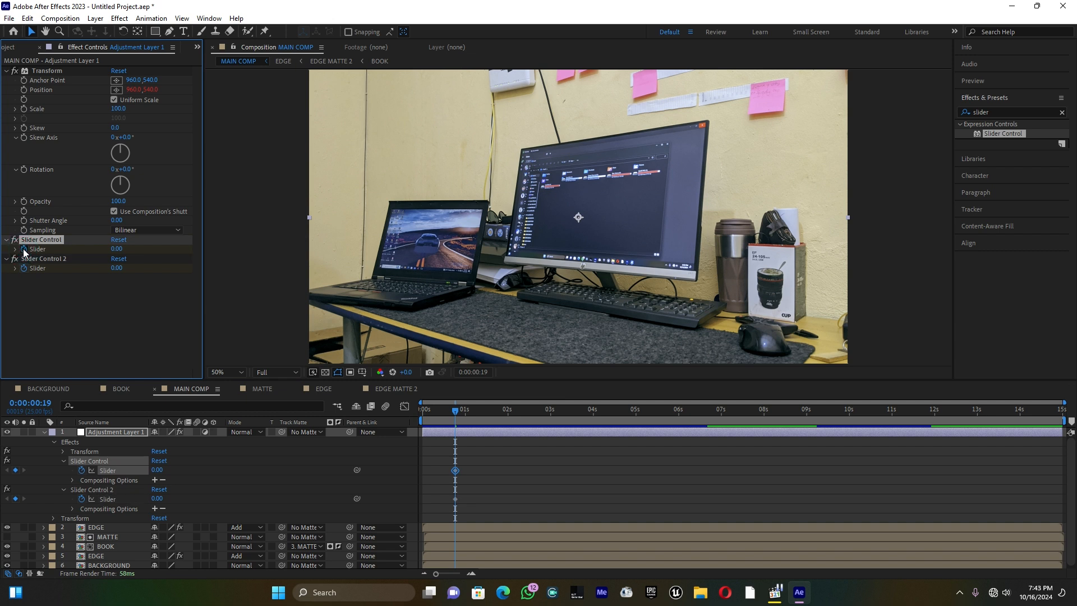
pyautogui.moveTo(456, 412); pyautogui.dragTo(496, 413)
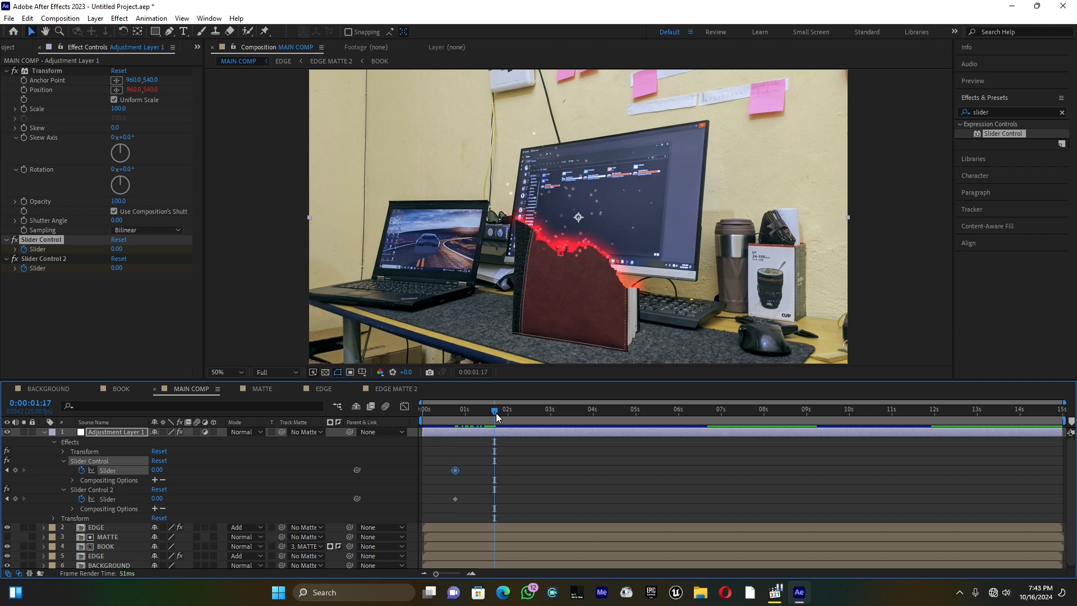
pyautogui.click(117, 249)
pyautogui.write('50')
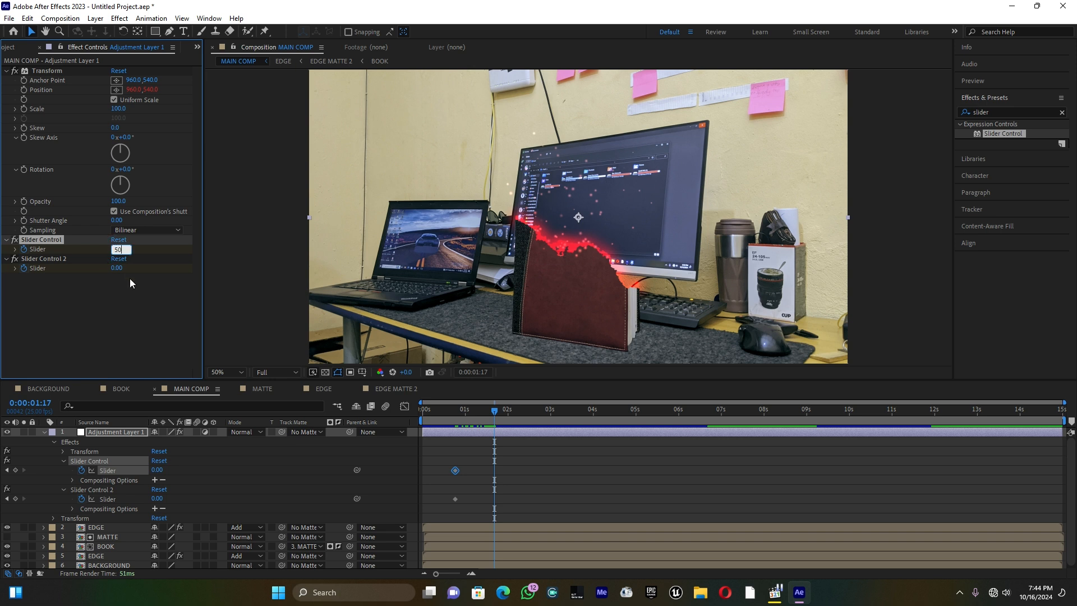
pyautogui.click(116, 270)
pyautogui.write('10')
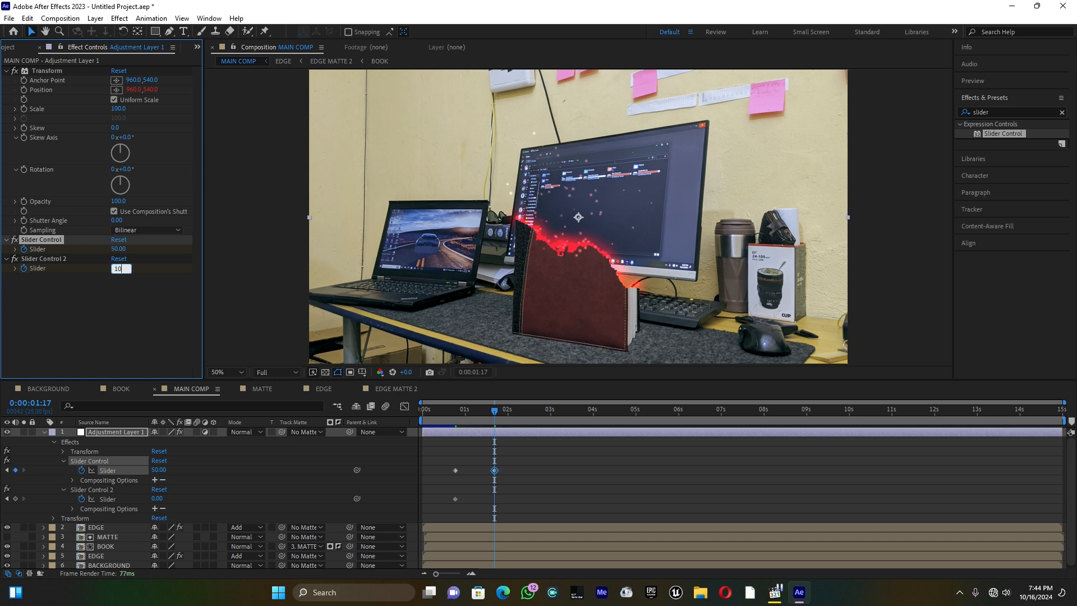
# Set both Slider Control and Slider Control 2 back to 0 at 0:00:02:14
pyautogui.moveTo(496, 412); pyautogui.dragTo(533, 417)
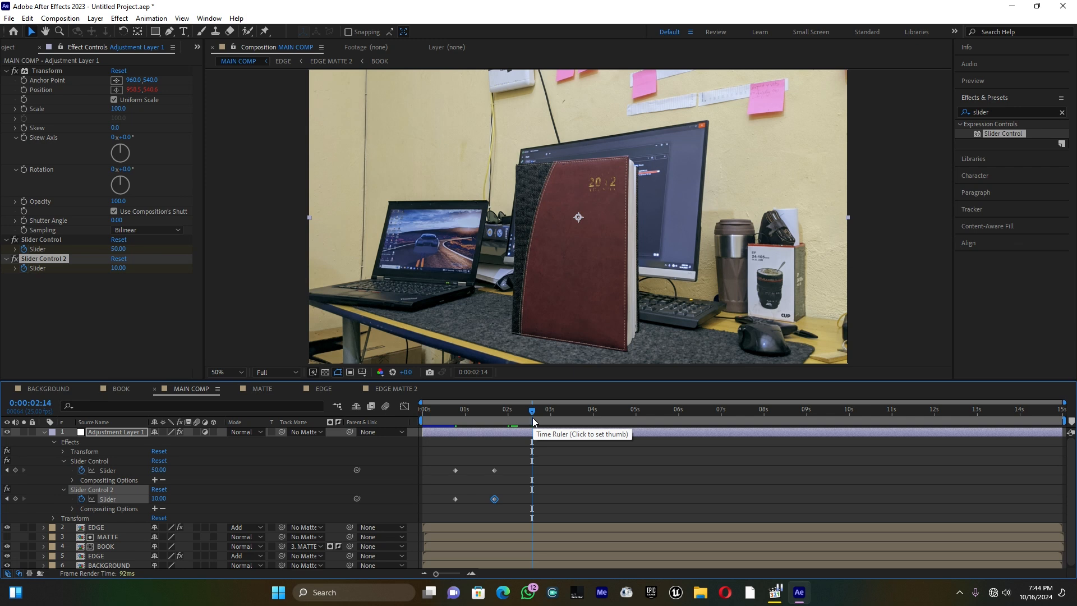
pyautogui.click(116, 249)
pyautogui.write('0')
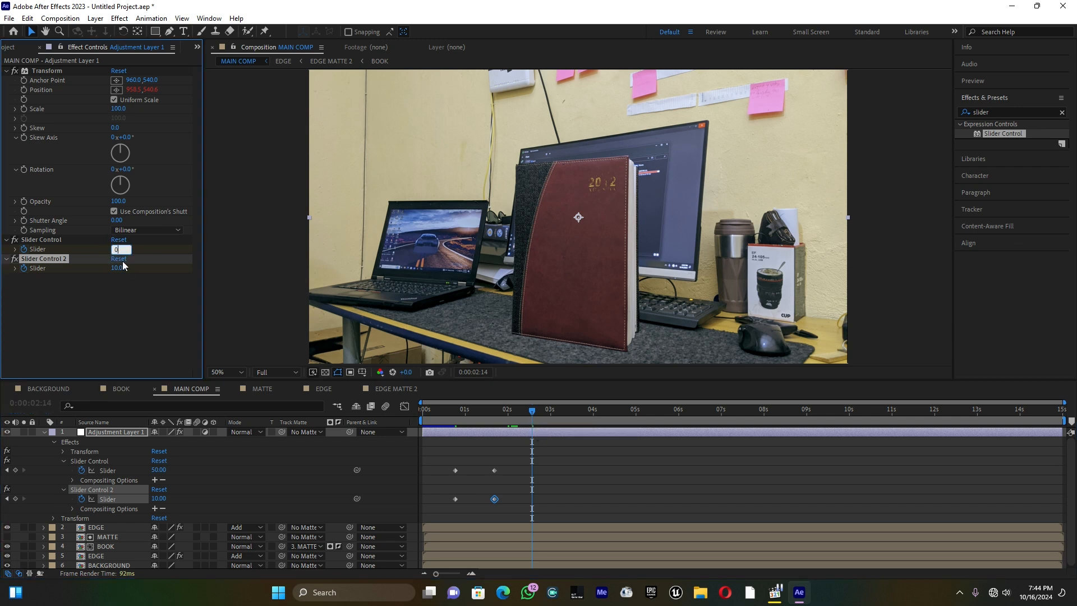
pyautogui.press('Tab')
pyautogui.write('0')
pyautogui.press('Return')
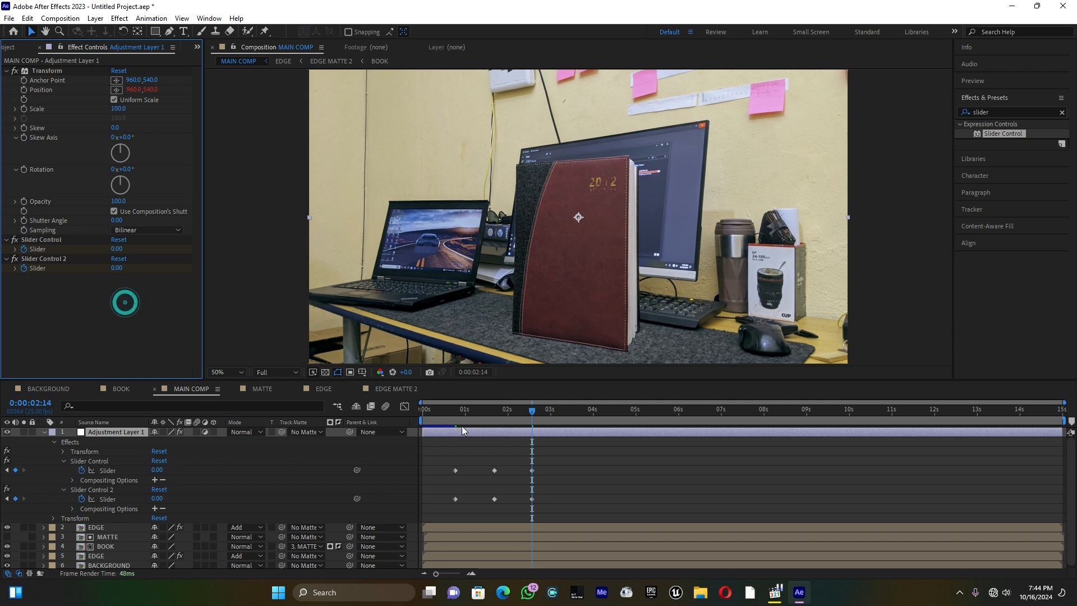
# Play back MAIN COMP several times from just before the first slider keyframes to check the shake during the book reveal
pyautogui.click(440, 410)
pyautogui.press('space')
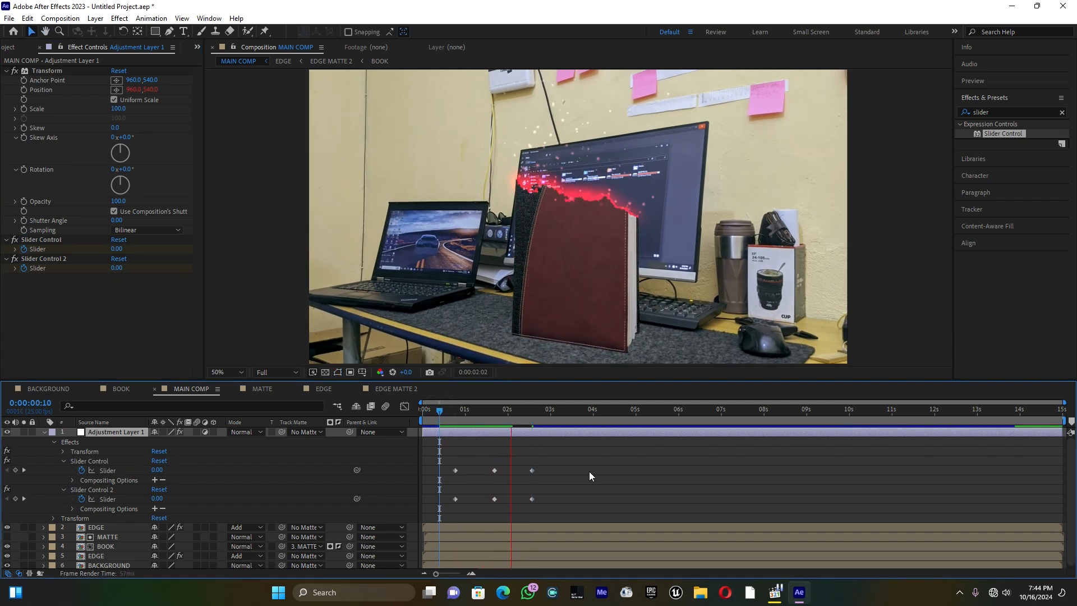
pyautogui.press('space')
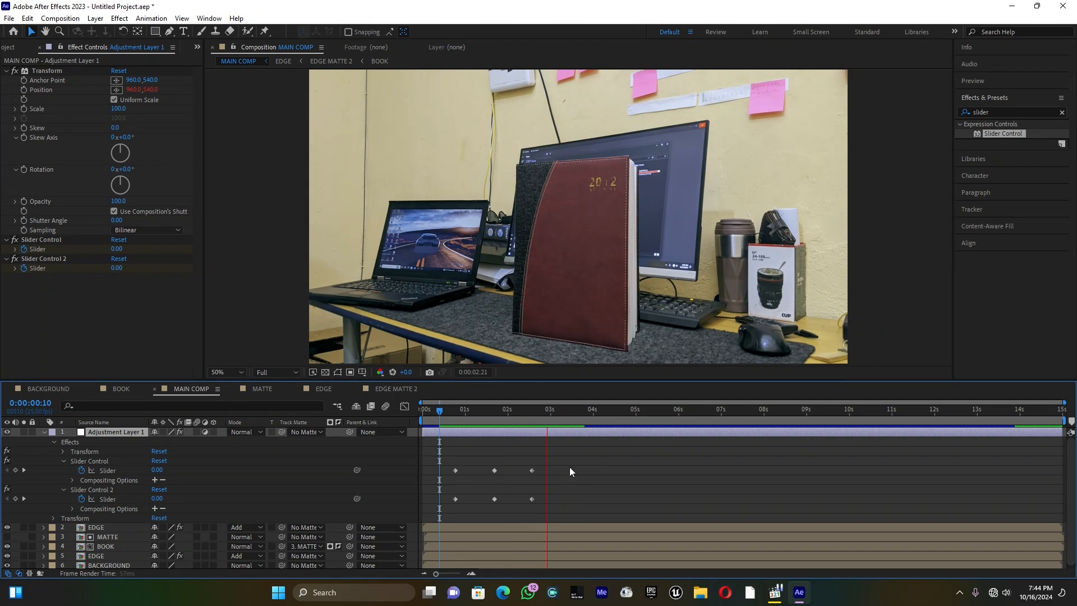
pyautogui.click(439, 410)
pyautogui.press('space')
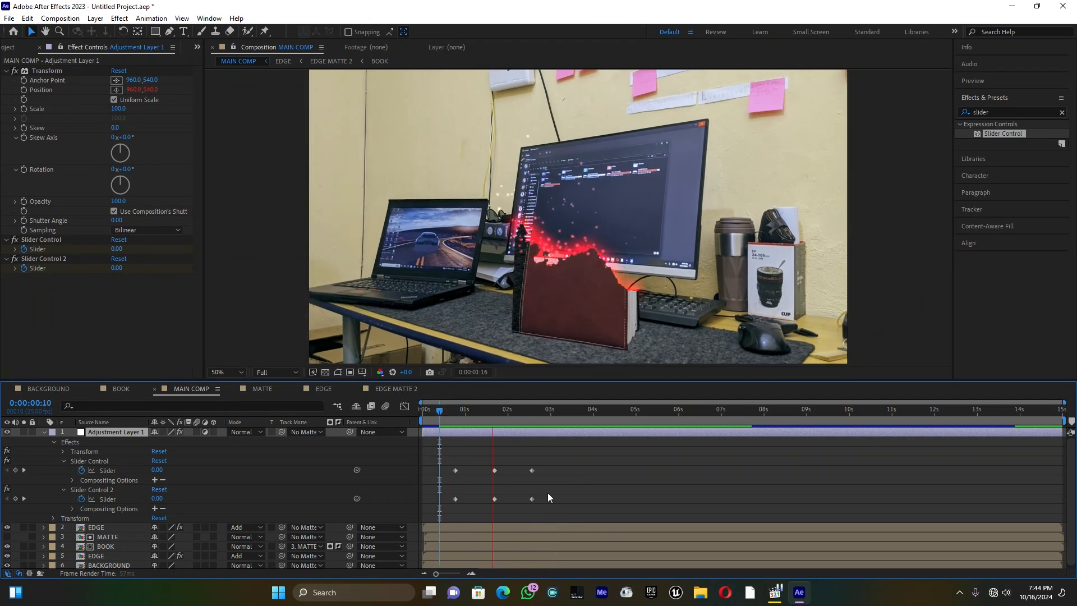
pyautogui.press('space')
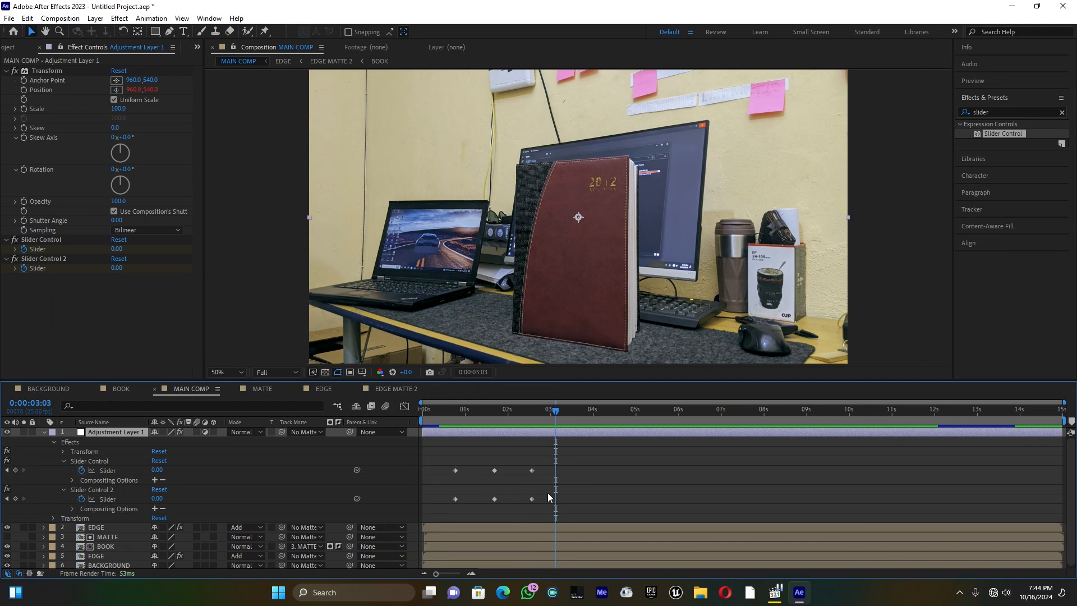
pyautogui.click(443, 409)
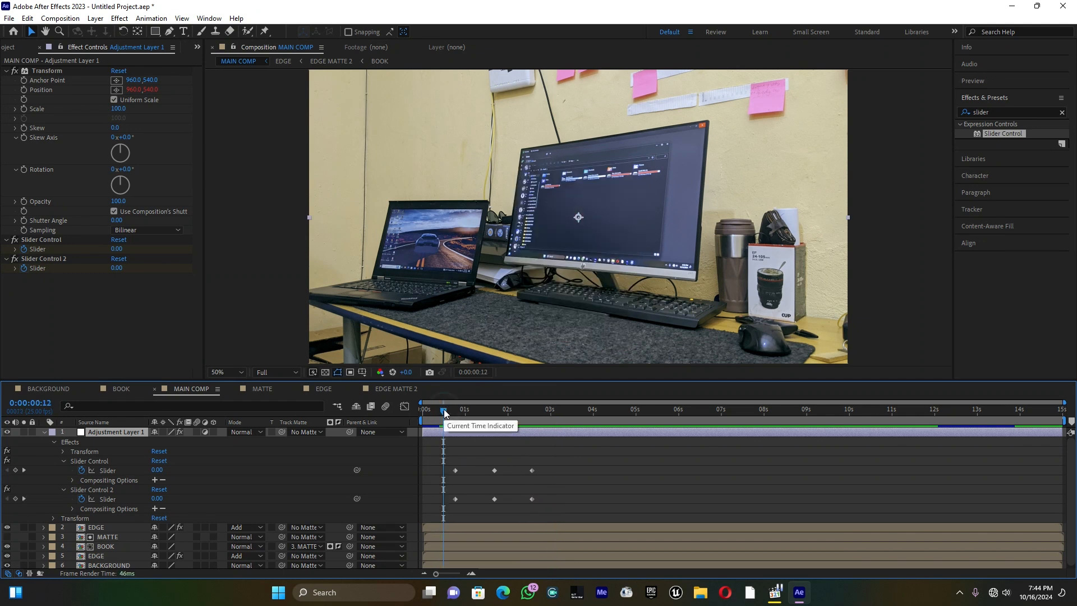
pyautogui.press('space')
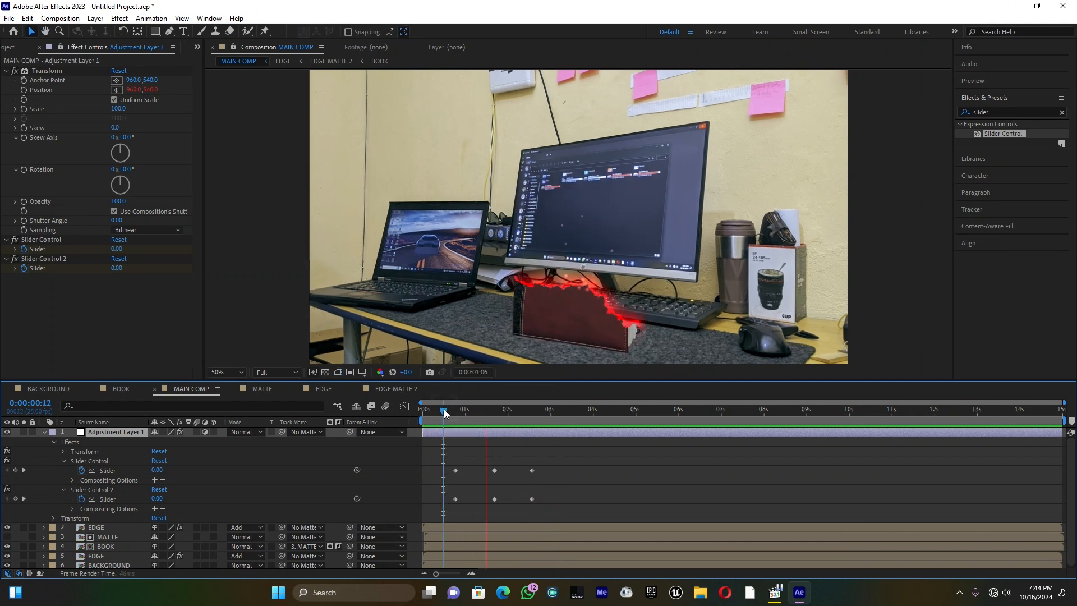
pyautogui.press('space')
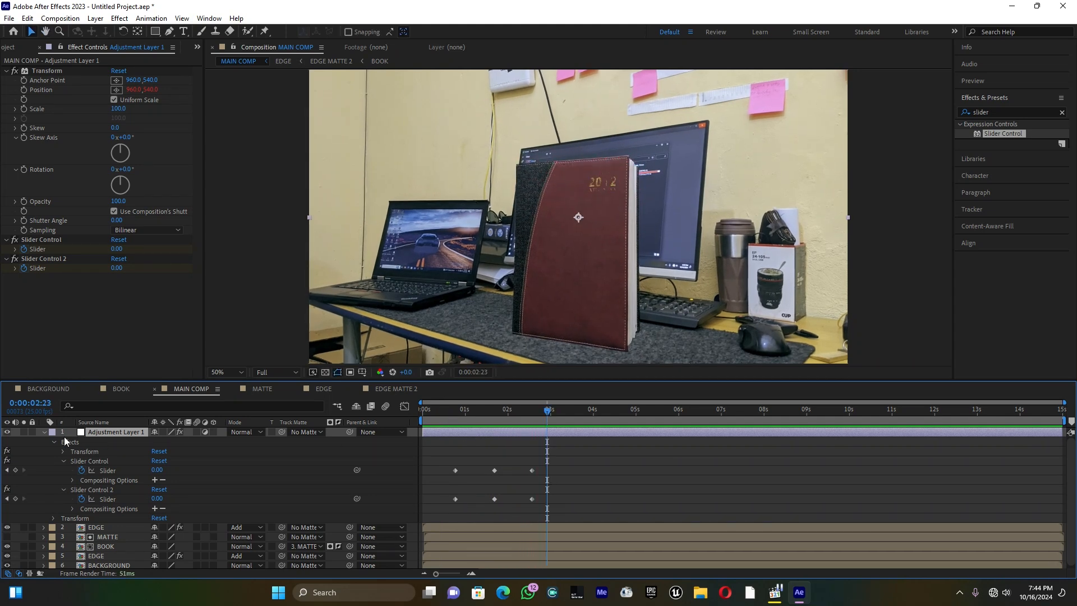
# Show the MATTE layer and, inside its composition, move the shape layer's last Position keyframe to about 6 seconds
pyautogui.click(44, 432)
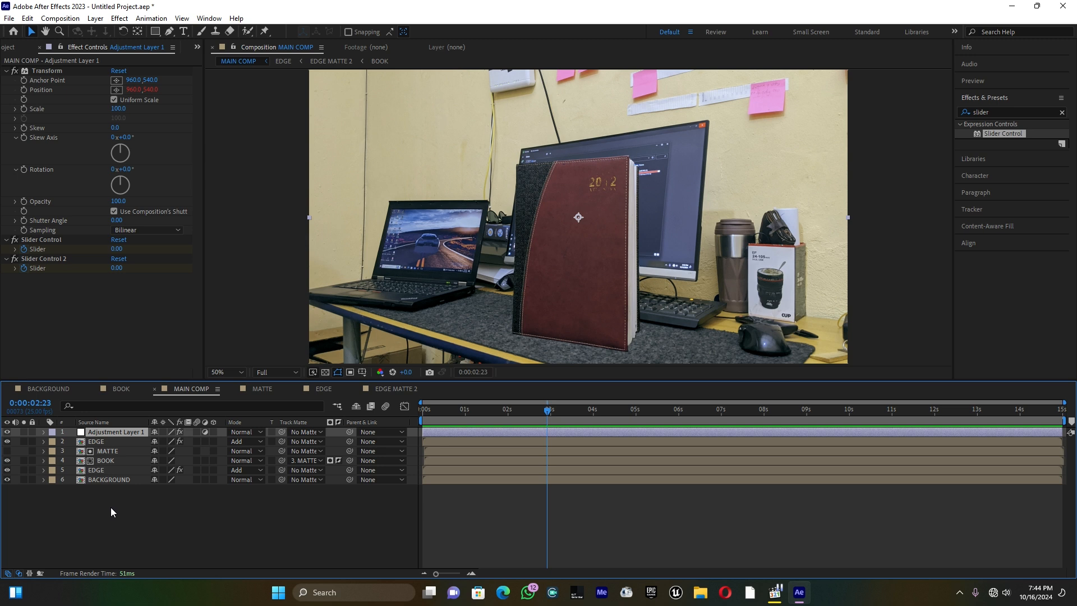
pyautogui.click(7, 451)
pyautogui.click(7, 451)
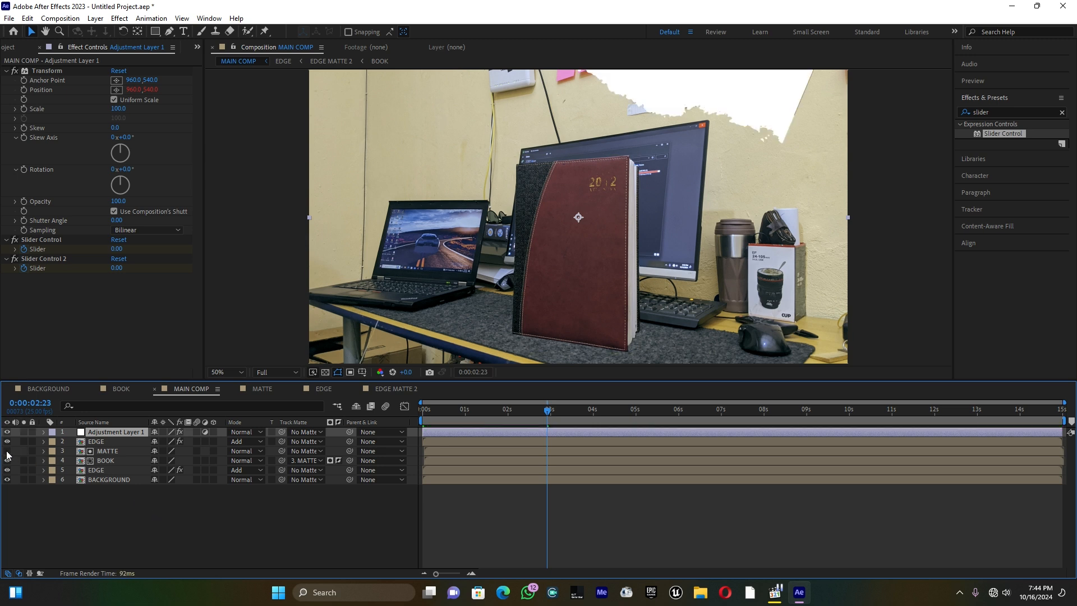
pyautogui.click(111, 452)
pyautogui.click(111, 452)
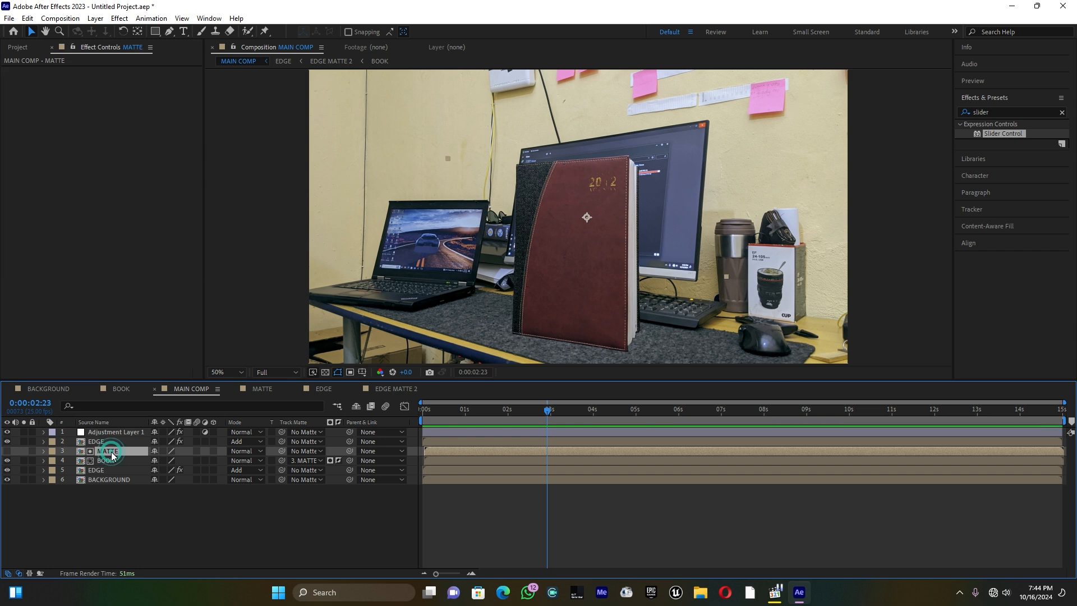
pyautogui.press('p')
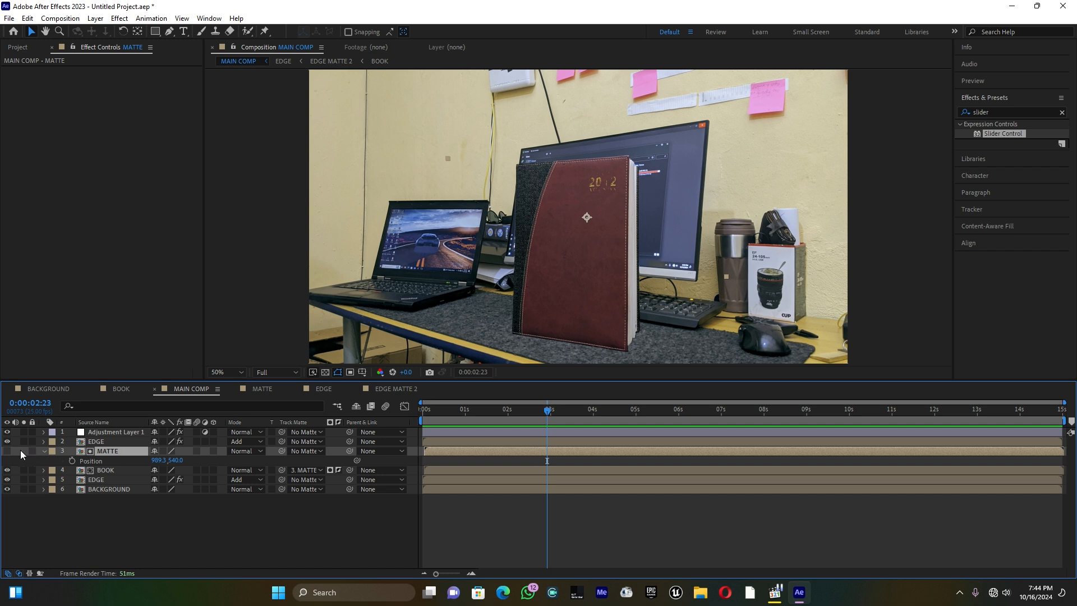
pyautogui.click(8, 451)
pyautogui.doubleClick(110, 452)
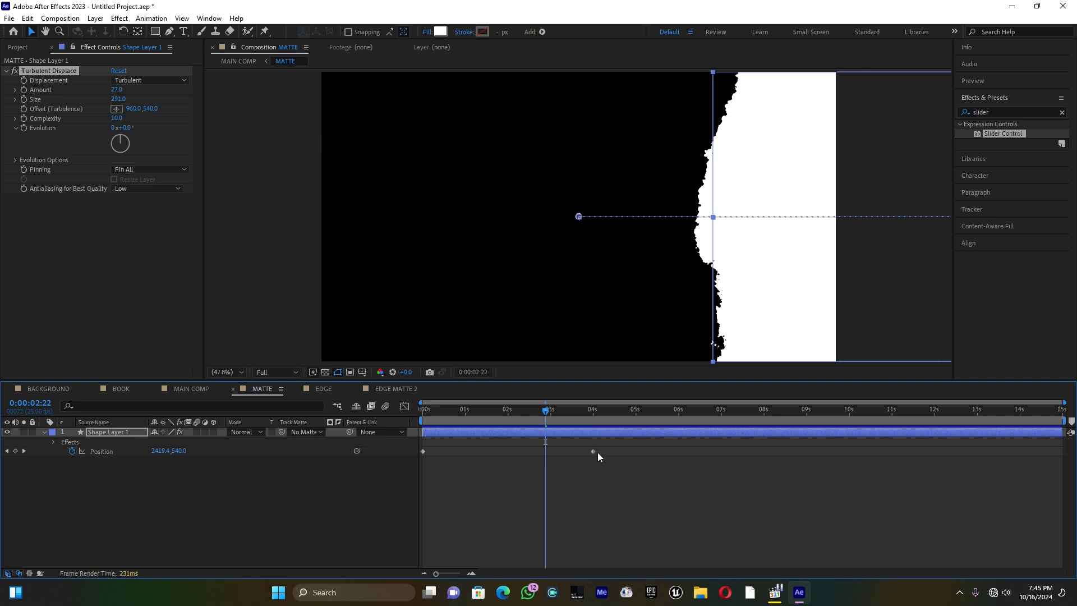
pyautogui.moveTo(594, 451); pyautogui.dragTo(681, 452)
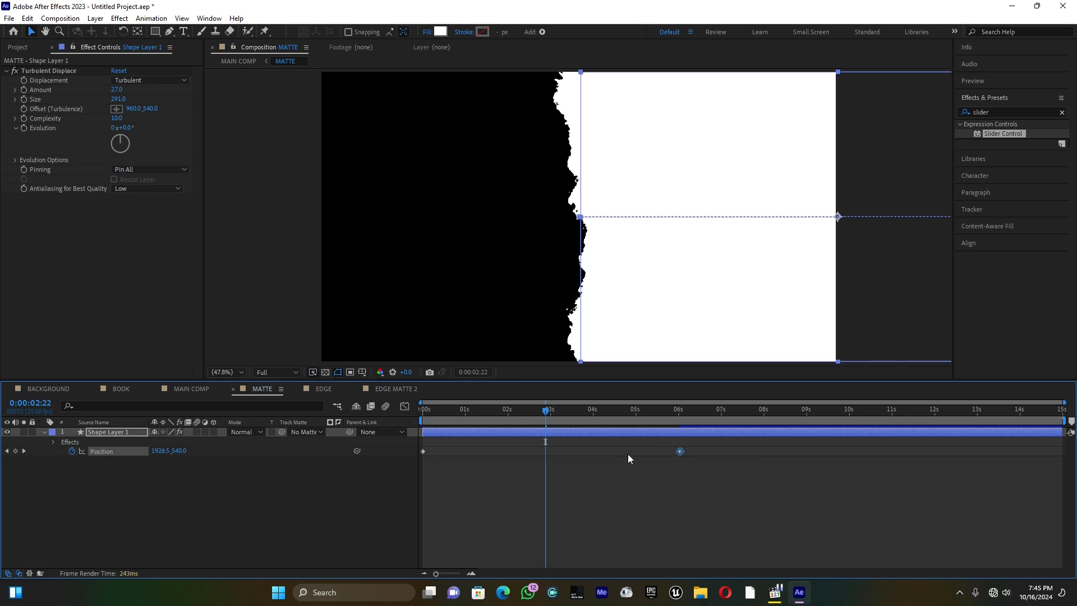
# Return to MAIN COMP, hide the MATTE layer and preview the slower reveal from 0:00:00:20
pyautogui.click(191, 389)
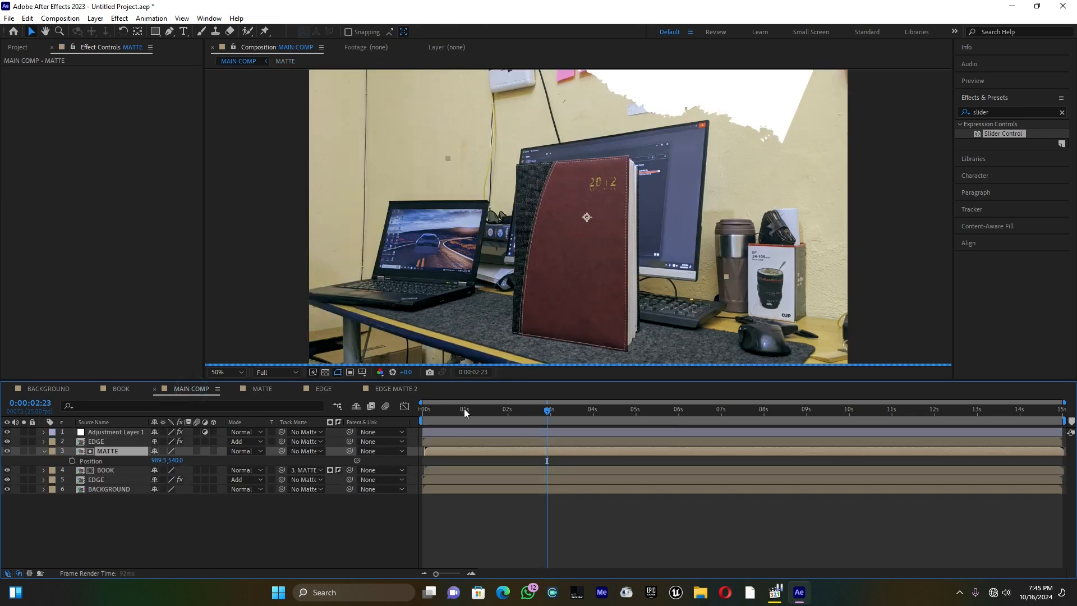
pyautogui.moveTo(479, 410); pyautogui.dragTo(456, 410)
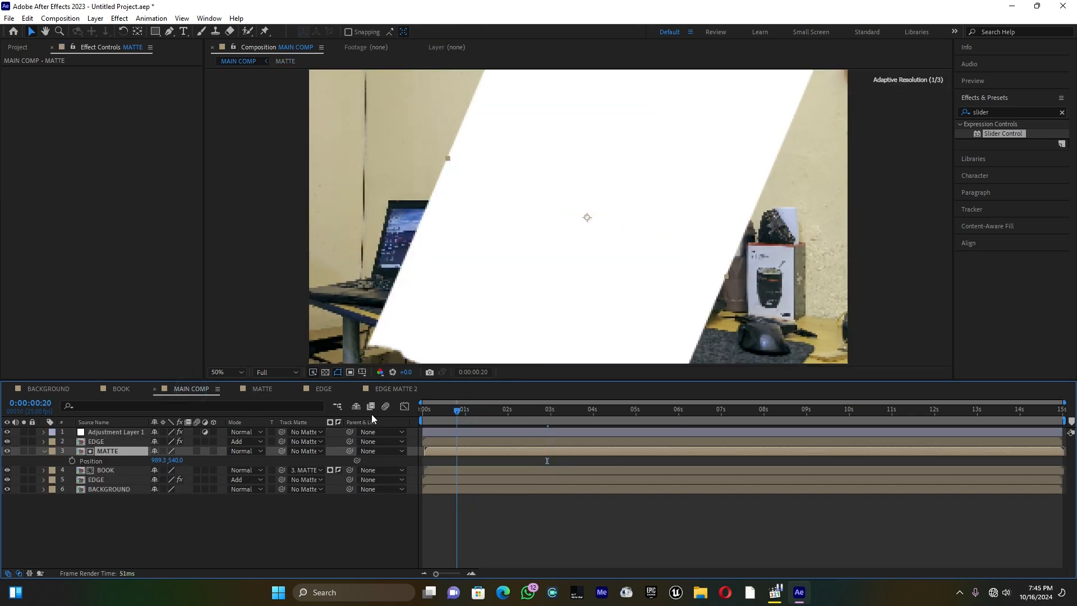
pyautogui.click(7, 451)
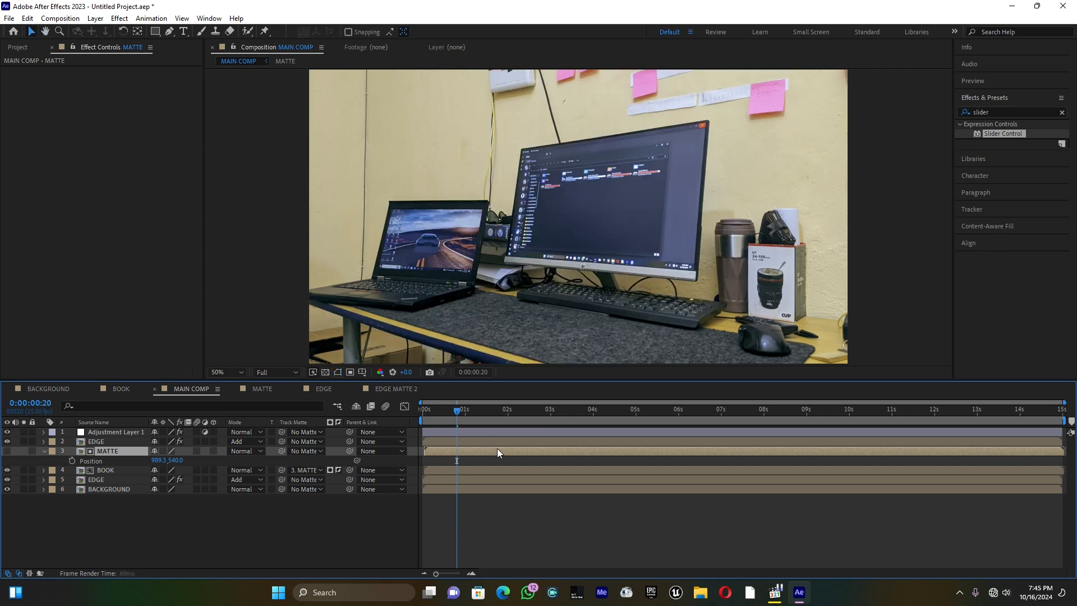
pyautogui.press('space')
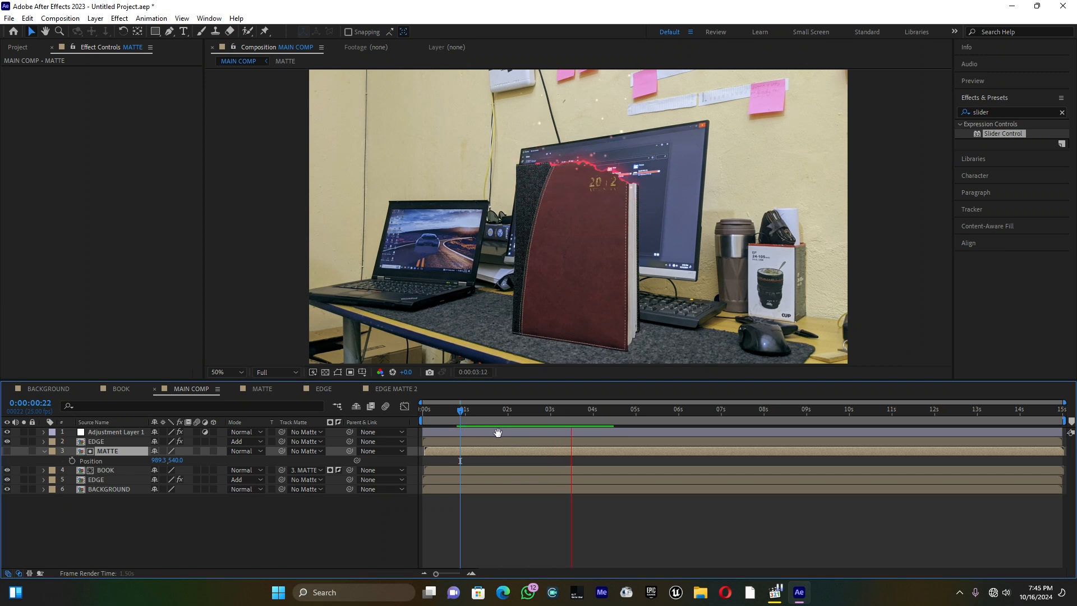
pyautogui.click(498, 432)
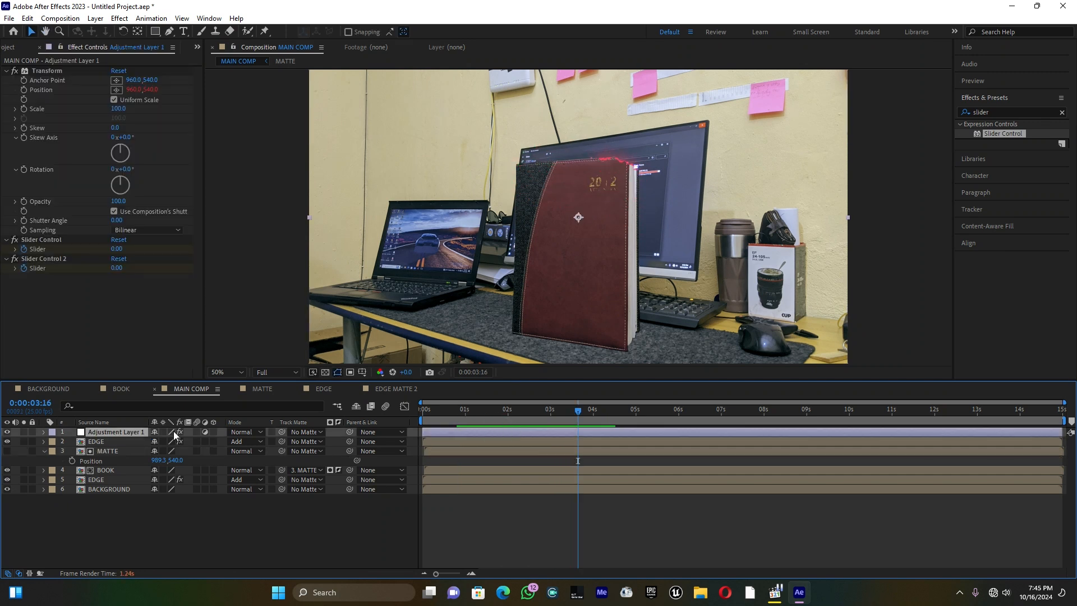
# Retime the adjustment layer's three pairs of slider keyframes to about 1, 2.2 and 3.8 seconds and preview the shake from the start
pyautogui.click(44, 432)
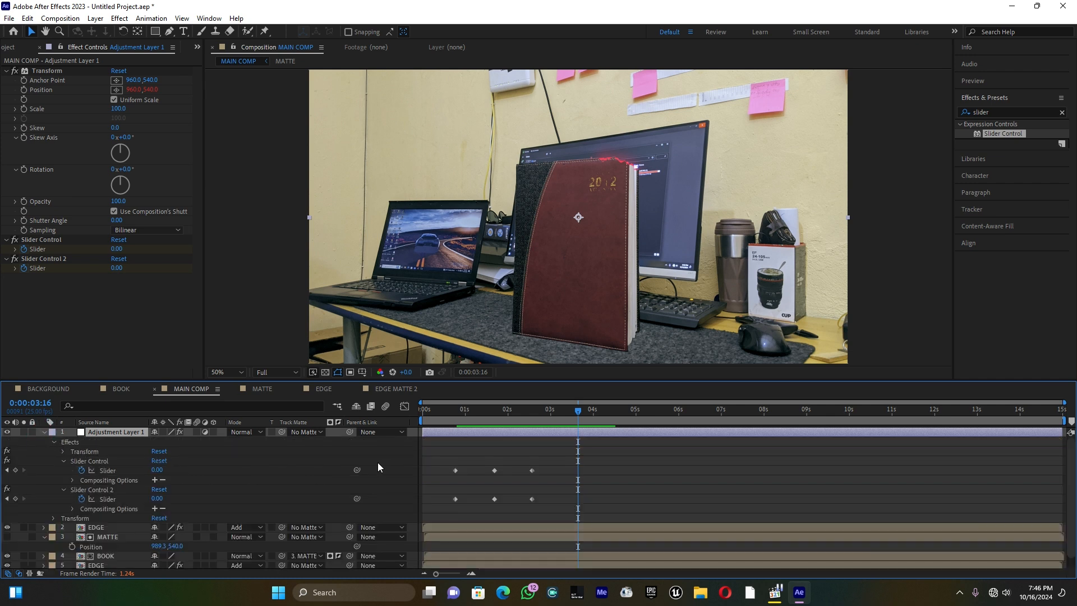
pyautogui.moveTo(580, 412); pyautogui.dragTo(586, 412)
pyautogui.moveTo(521, 461); pyautogui.dragTo(587, 502)
pyautogui.moveTo(486, 463); pyautogui.dragTo(523, 499)
pyautogui.moveTo(452, 409)
pyautogui.mouseDown()
pyautogui.moveTo(481, 410)
pyautogui.moveTo(473, 411)
pyautogui.mouseUp()
pyautogui.moveTo(441, 460); pyautogui.dragTo(469, 501)
pyautogui.moveTo(456, 408); pyautogui.dragTo(440, 411)
pyautogui.press('space')
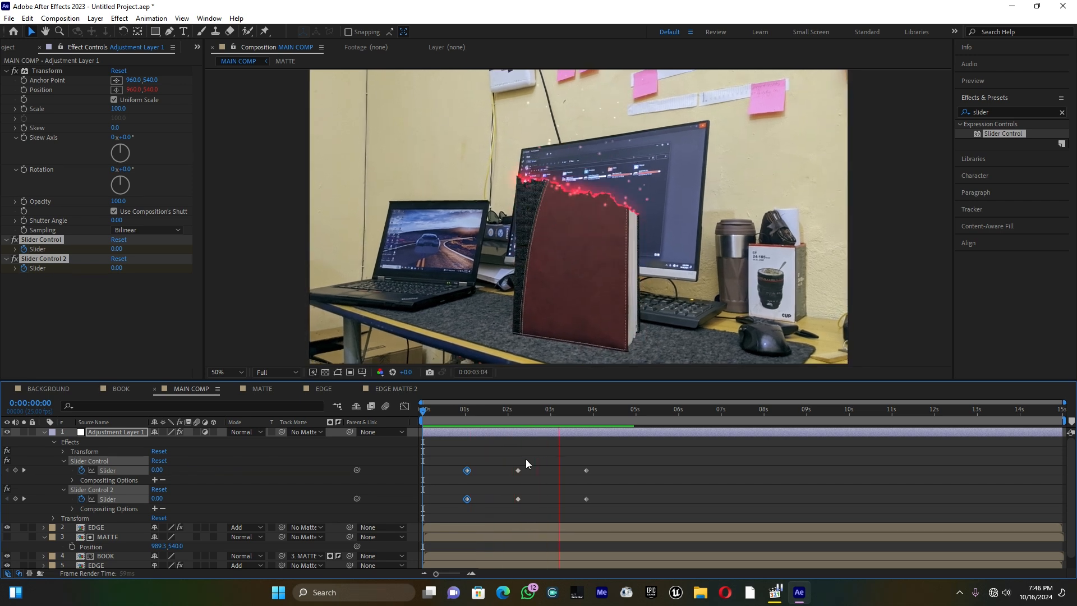
pyautogui.press('space')
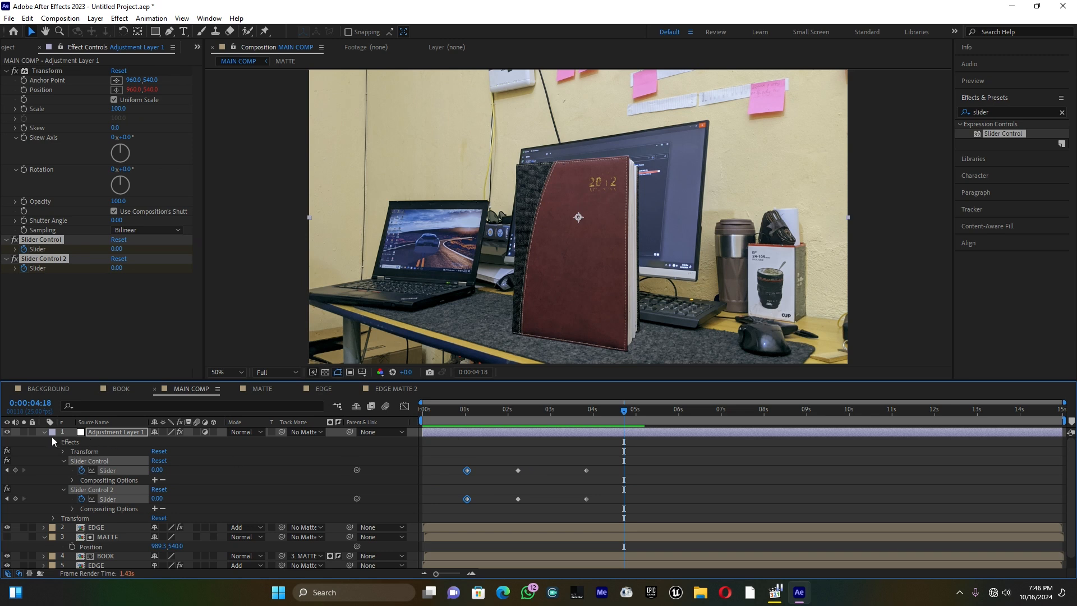
pyautogui.click(43, 432)
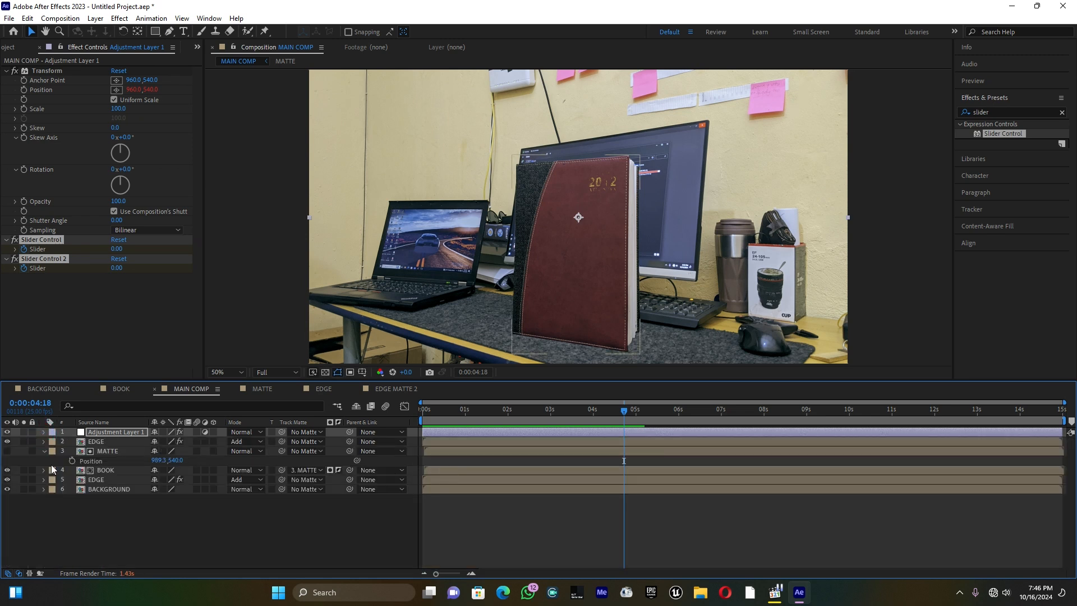